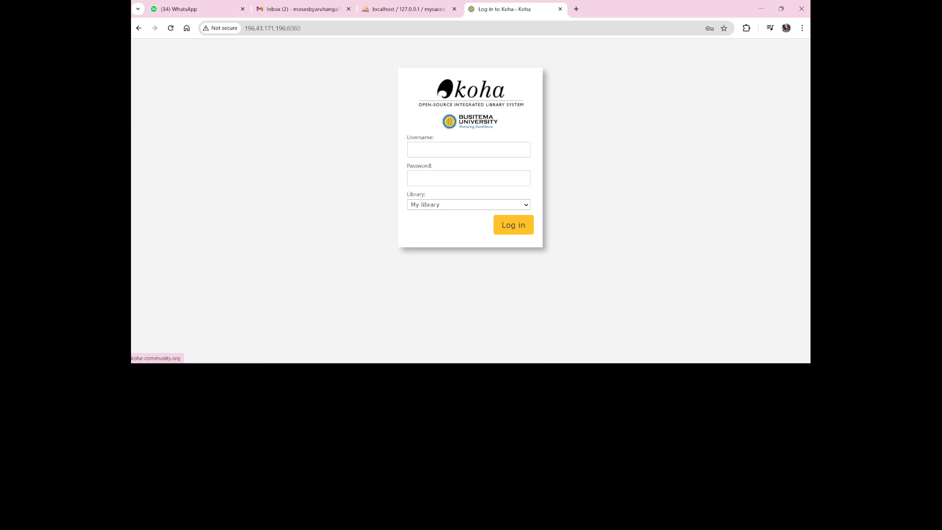
# Log in to the staff interface with the saved username and password, and open the course reserves
pyautogui.click(469, 150)
pyautogui.click(496, 175)
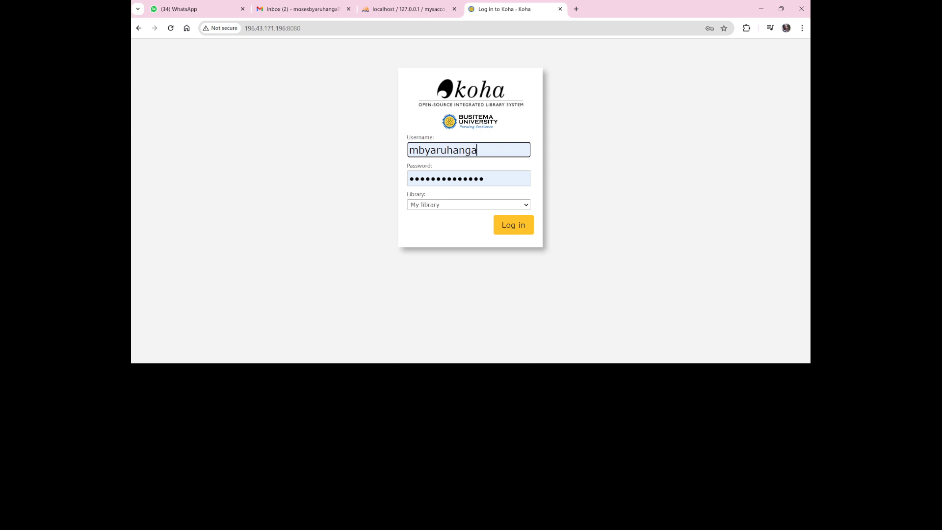
pyautogui.click(513, 225)
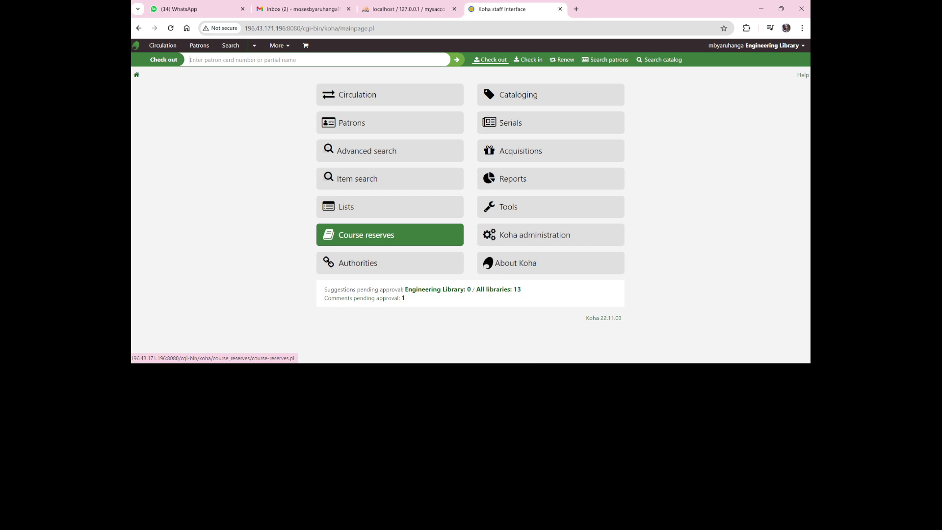
pyautogui.click(390, 234)
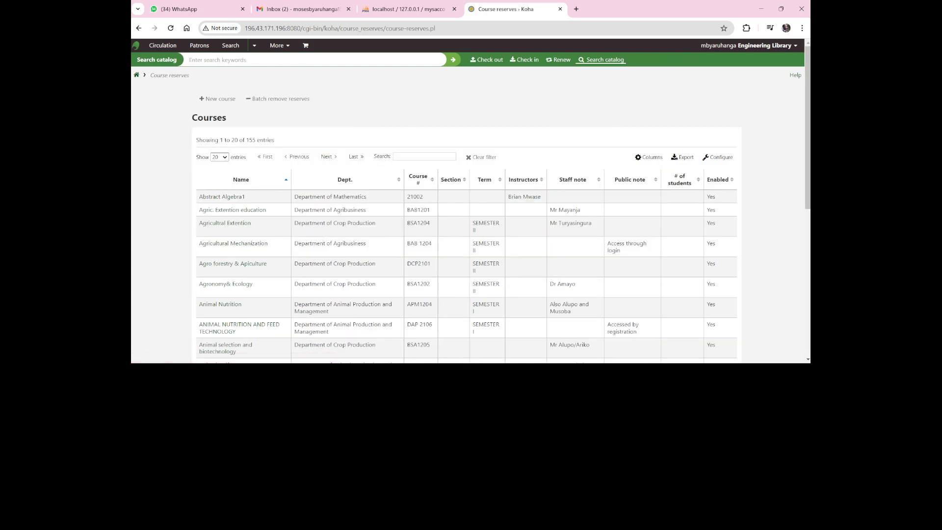
# Start a new course and set its department to Department of Water Resource Engineering and Mining Engineering
pyautogui.scroll(-3, 469, 201)
pyautogui.scroll(-3, 469, 201)
pyautogui.scroll(6, 468, 201)
pyautogui.scroll(-2, 468, 201)
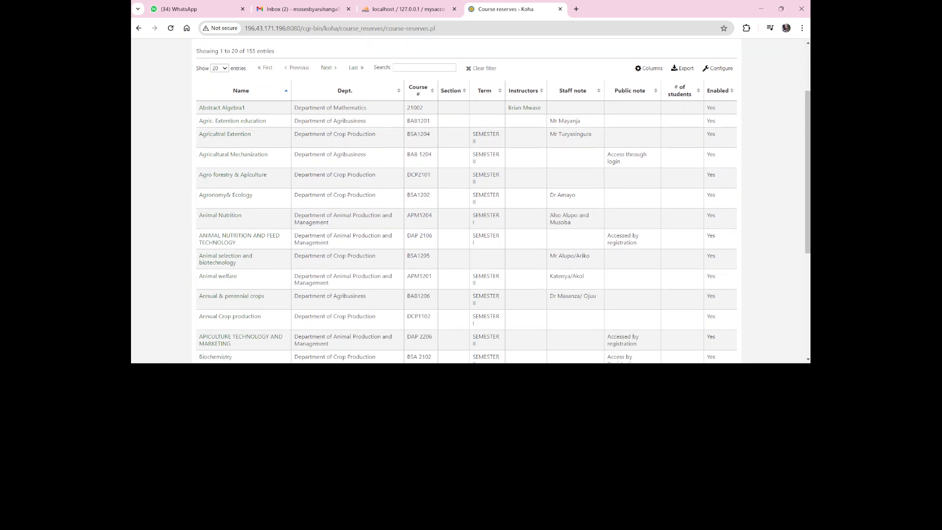
pyautogui.scroll(-1, 468, 201)
pyautogui.scroll(3, 469, 201)
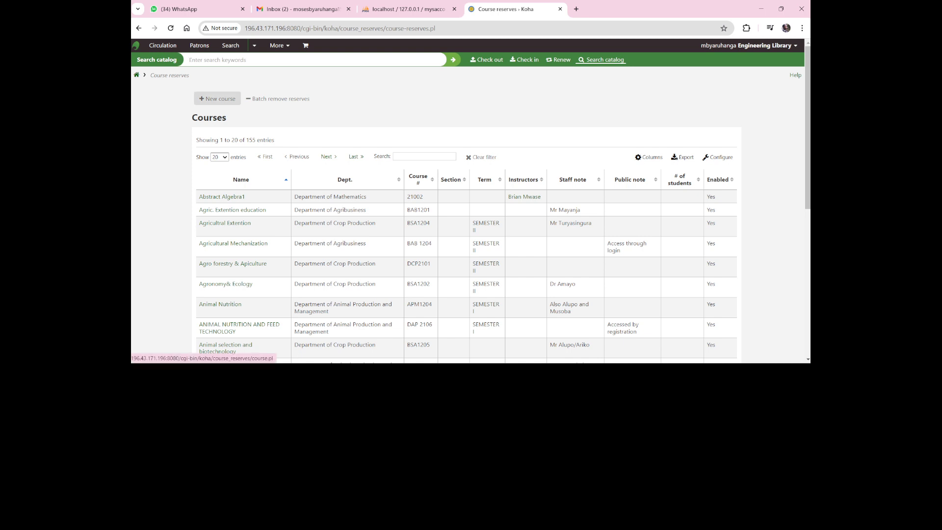
pyautogui.click(217, 98)
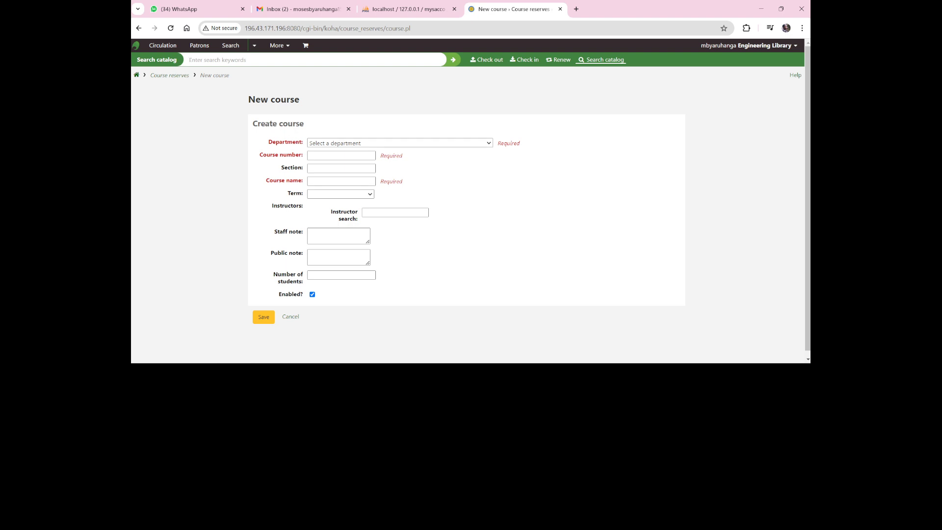
pyautogui.click(400, 143)
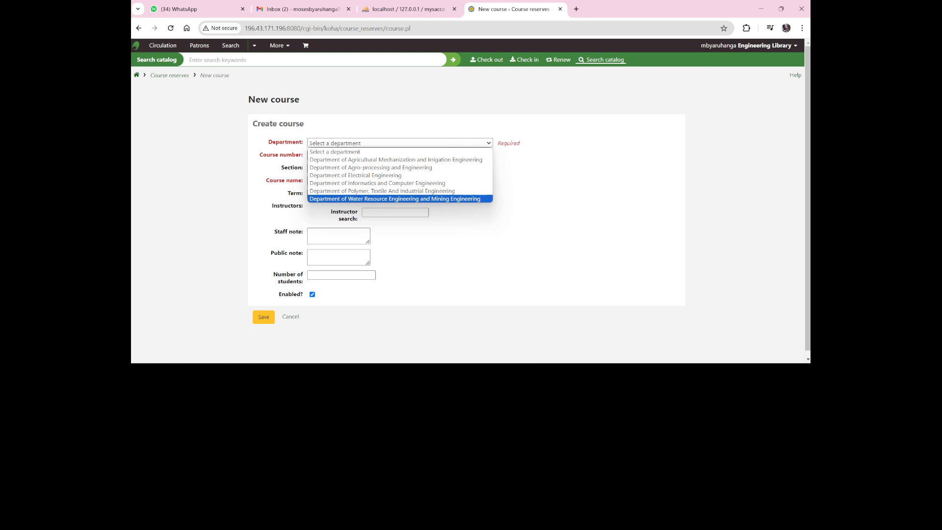
pyautogui.press('Return')
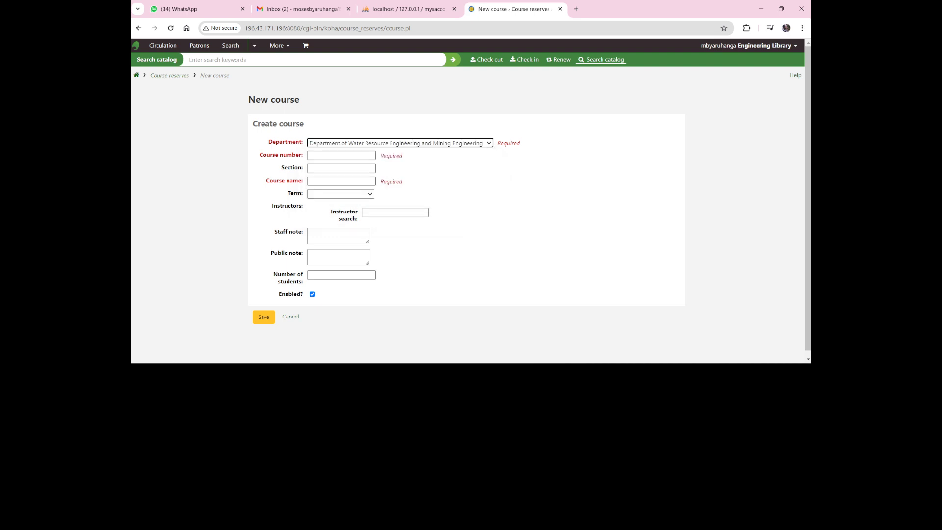
# Enter WAR110003 as the course number and leave the section blank
pyautogui.click(341, 155)
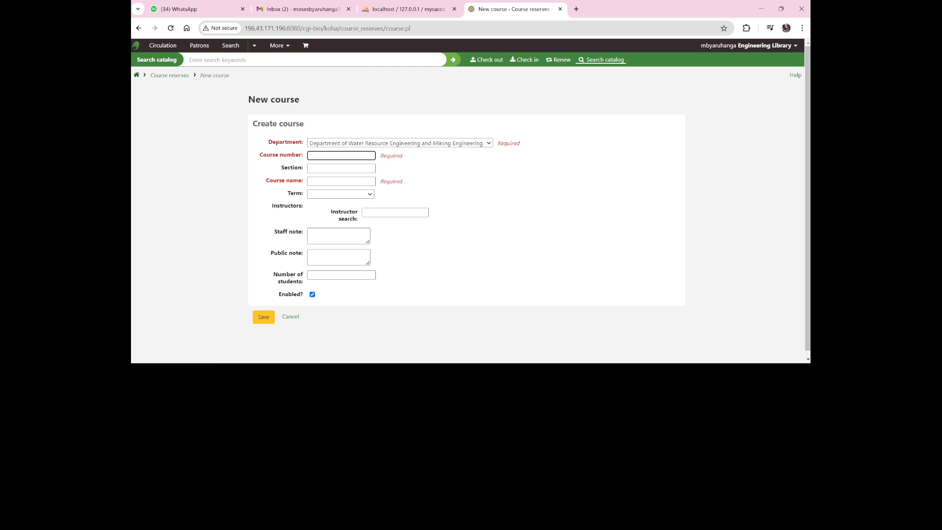
pyautogui.write('WA')
pyautogui.write('R1')
pyautogui.write('10003')
pyautogui.press('Tab')
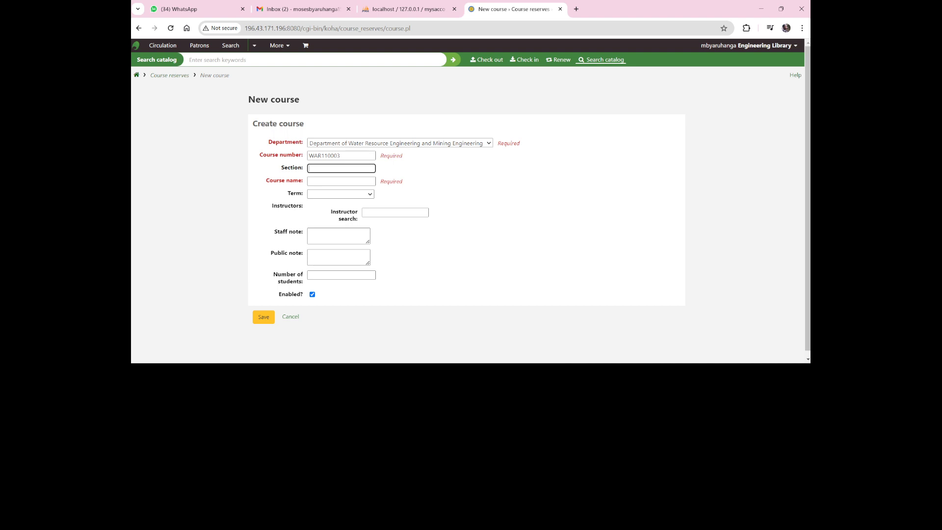
pyautogui.press('Tab')
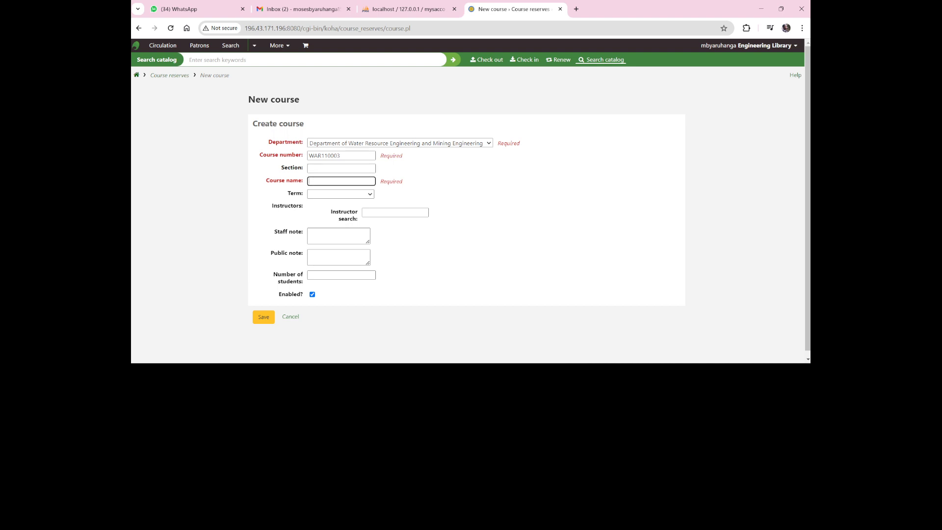
pyautogui.write('Sample')
pyautogui.write('Cou')
pyautogui.write('rse')
pyautogui.press('BackSpace')
pyautogui.press('BackSpace')
pyautogui.press('BackSpace')
pyautogui.press('BackSpace')
pyautogui.press('BackSpace')
pyautogui.press('BackSpace')
pyautogui.press('BackSpace')
pyautogui.press('BackSpace')
pyautogui.press('BackSpace')
pyautogui.press('BackSpace')
pyautogui.press('BackSpace')
pyautogui.press('BackSpace')
pyautogui.press('BackSpace')
# Name the course "Introduction to Water Resource Engineering" and set its term to SEMESTER I
pyautogui.write('Introduction to Water Resource Engineering')
pyautogui.click(341, 195)
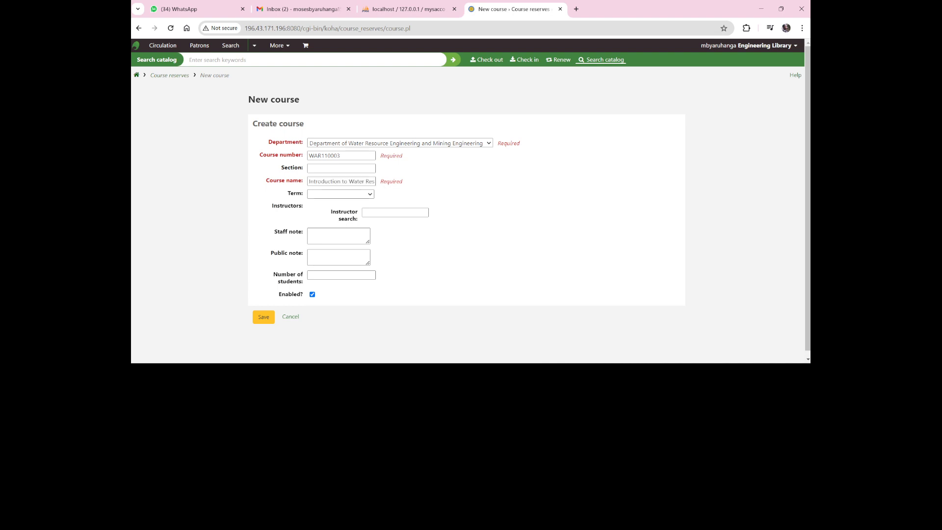
pyautogui.click(331, 210)
pyautogui.click(323, 156)
# Search for the instructor by surname and add the matching Engineering Library patron to the course
pyautogui.scroll(-1, 326, 156)
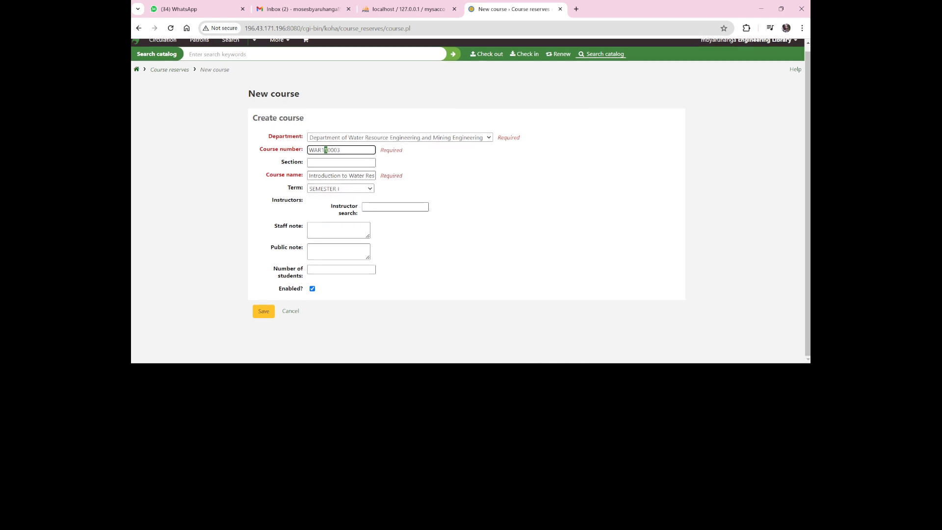
pyautogui.click(363, 212)
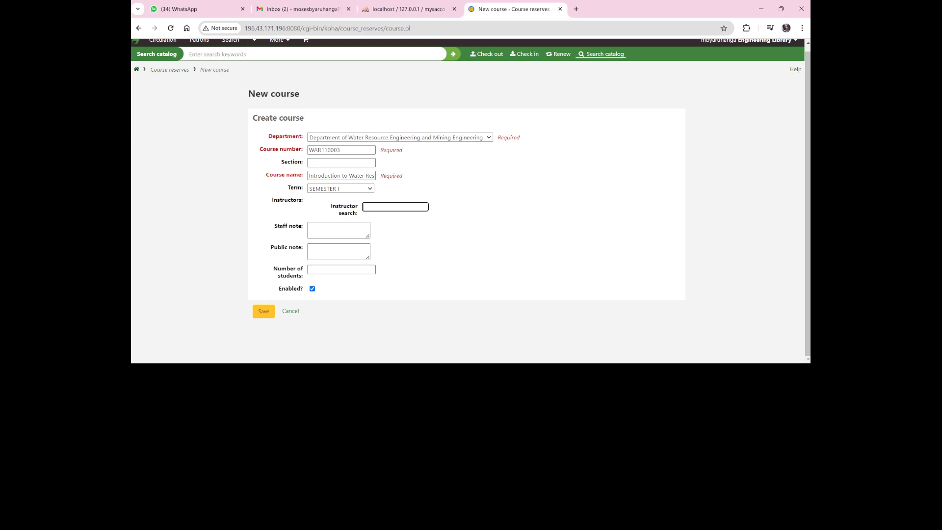
pyautogui.write('yaruh')
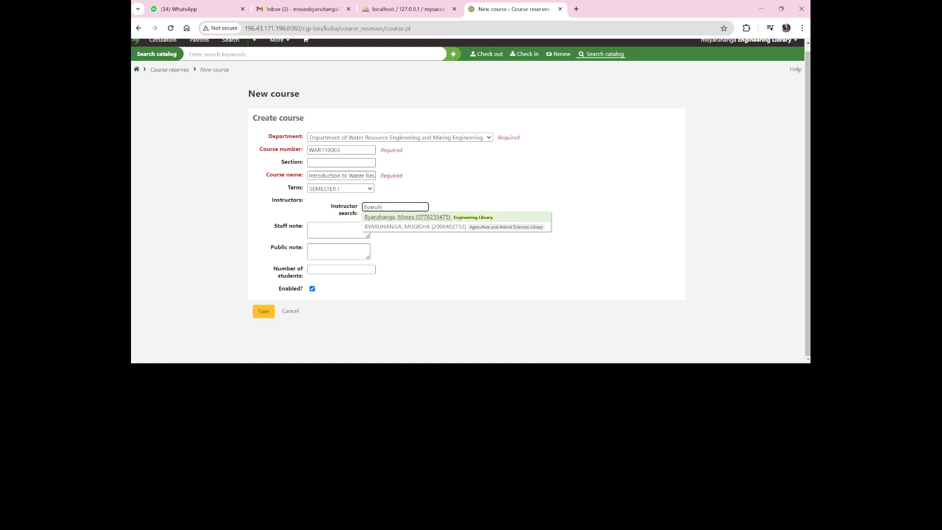
pyautogui.click(407, 217)
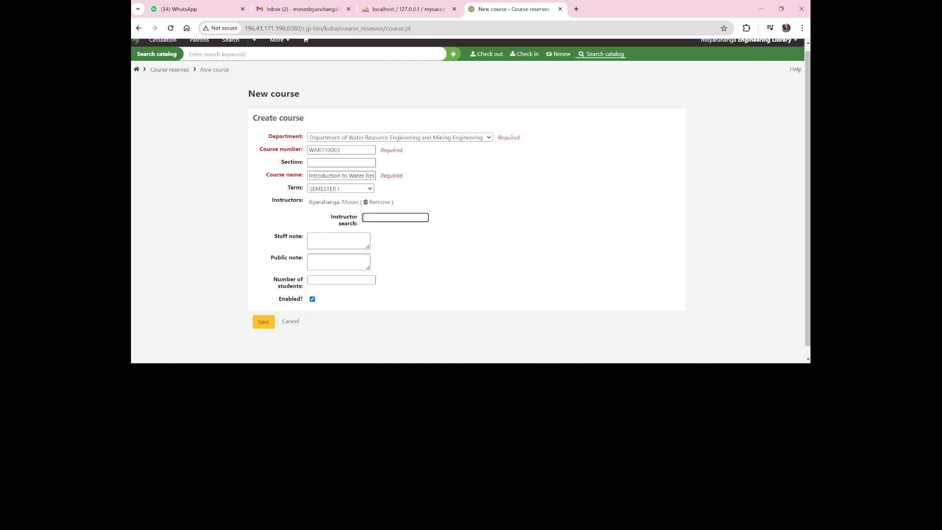
# Enter "Staff Note" as the course's staff note and "Public Note" as its public note
pyautogui.scroll(-1, 466, 211)
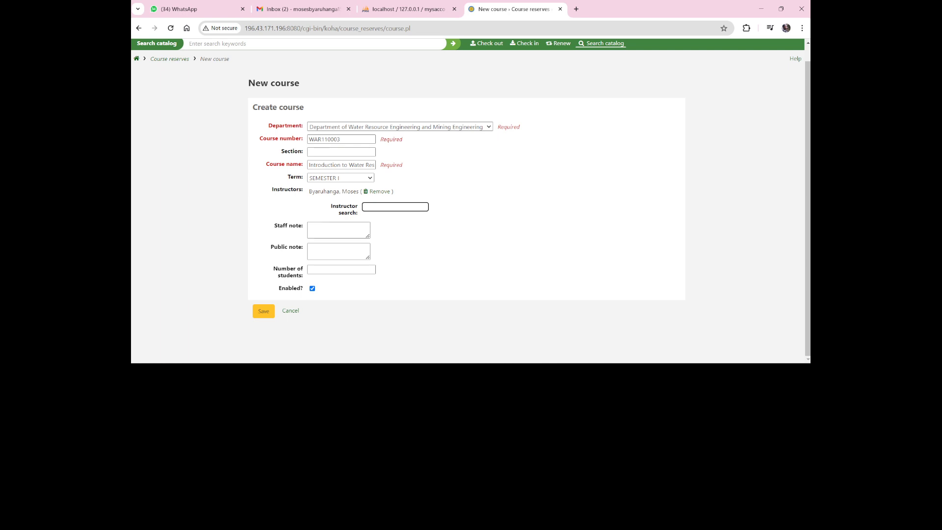
pyautogui.click(339, 230)
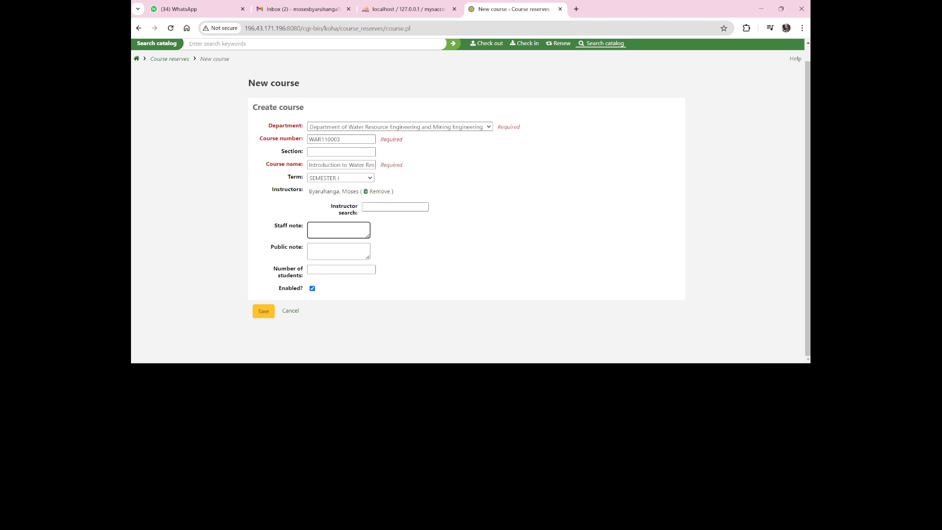
pyautogui.click(339, 251)
pyautogui.click(339, 230)
pyautogui.write('Staff Note')
pyautogui.click(338, 251)
pyautogui.write('P')
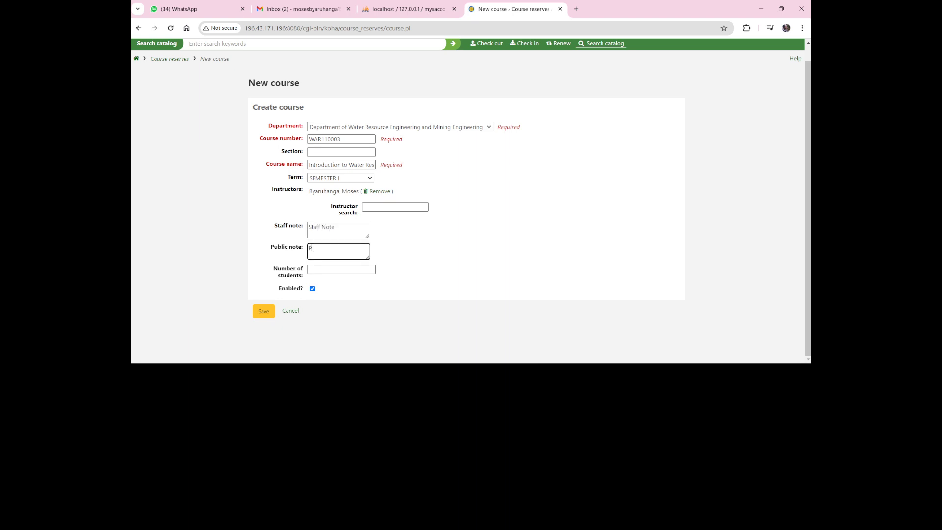
pyautogui.write('ublic Note')
# Set the number of students to 44 and save the new course
pyautogui.click(341, 270)
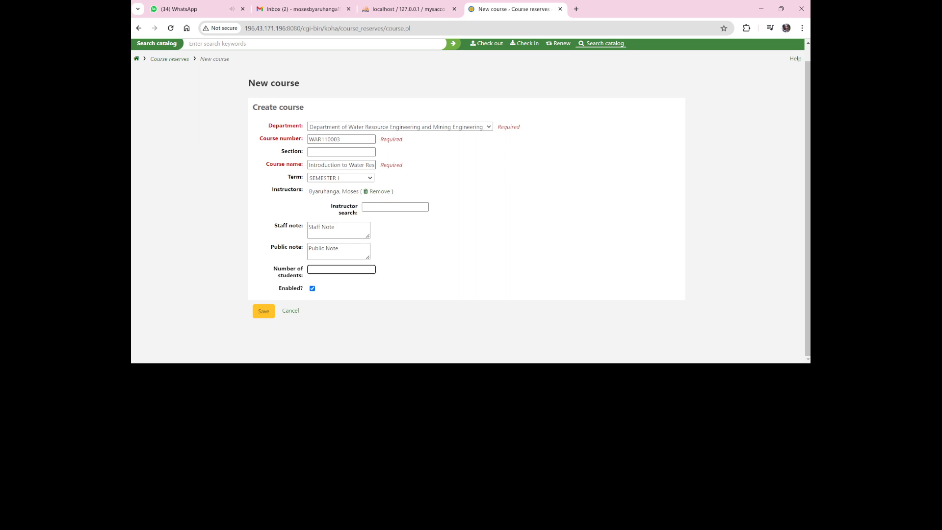
pyautogui.write('44')
pyautogui.press('Tab')
pyautogui.press('Tab')
pyautogui.press('Return')
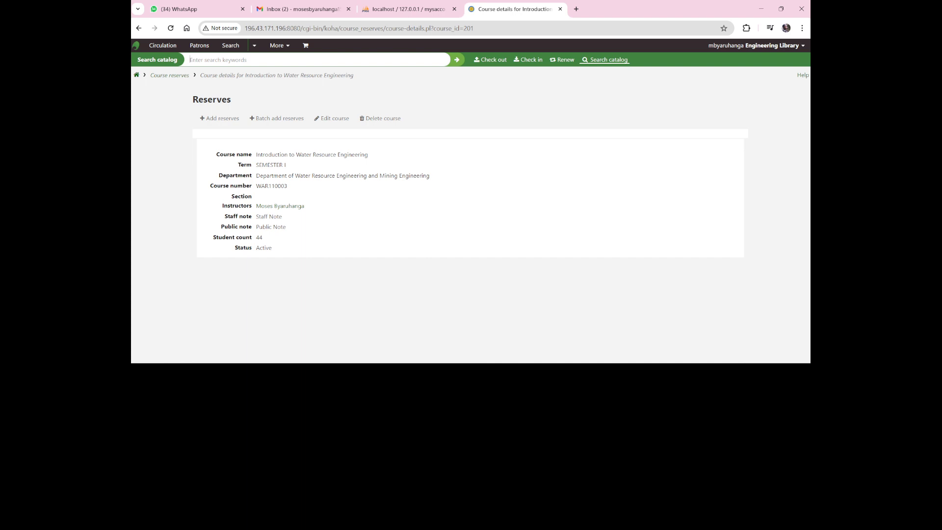
pyautogui.moveTo(368, 154); pyautogui.dragTo(239, 165)
# Open the public library catalog at libcat.busitema.ac.ug in a new browser tab and go to its course reserves
pyautogui.click(577, 9)
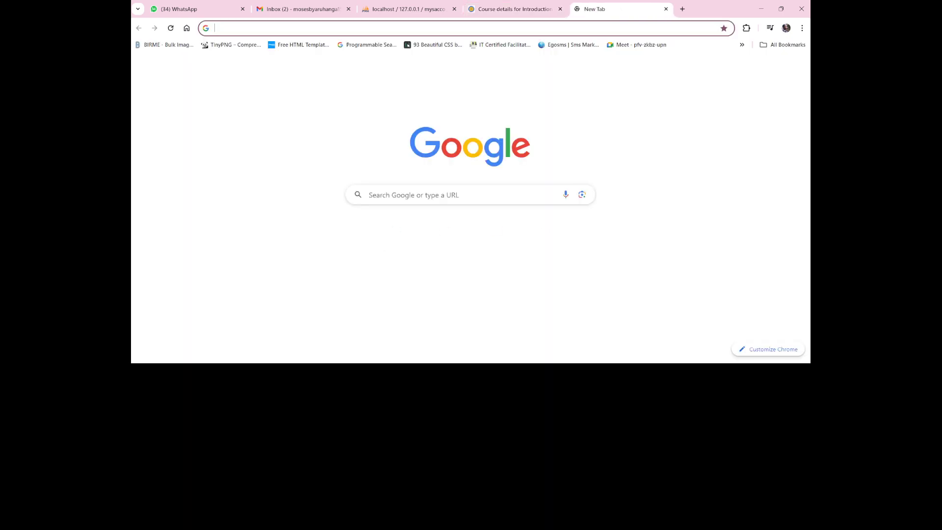
pyautogui.write('lib')
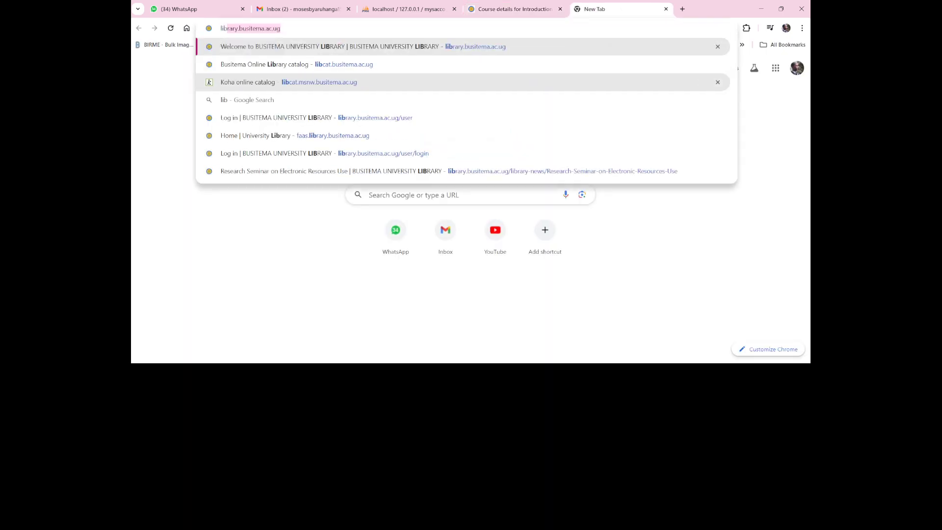
pyautogui.write('c')
pyautogui.press('Return')
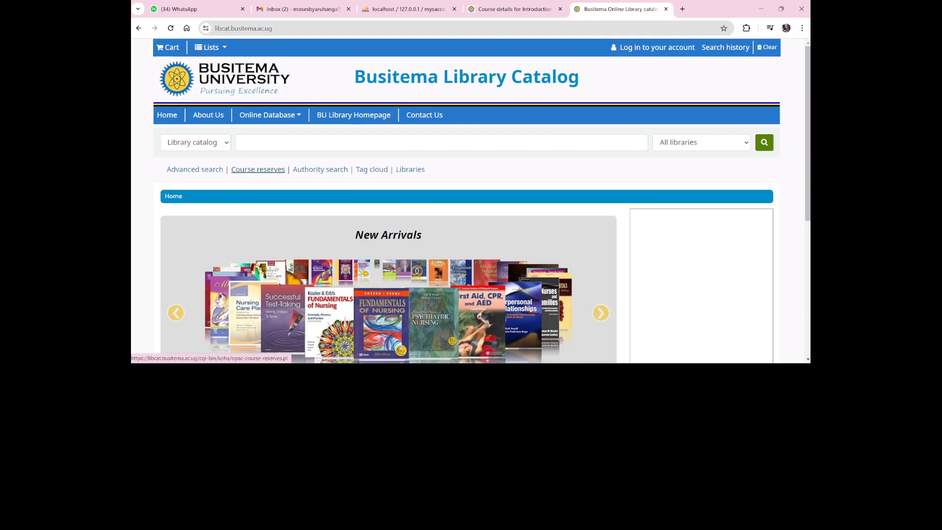
pyautogui.click(258, 169)
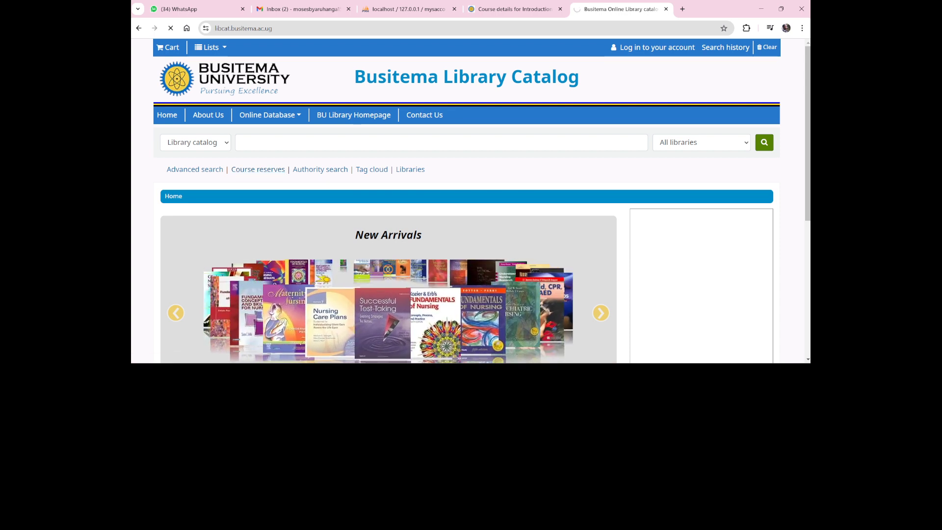
# Filter the catalog's course list by "introdu" and check the public note of Introduction to Water Resource Engineering
pyautogui.scroll(-1, 432, 221)
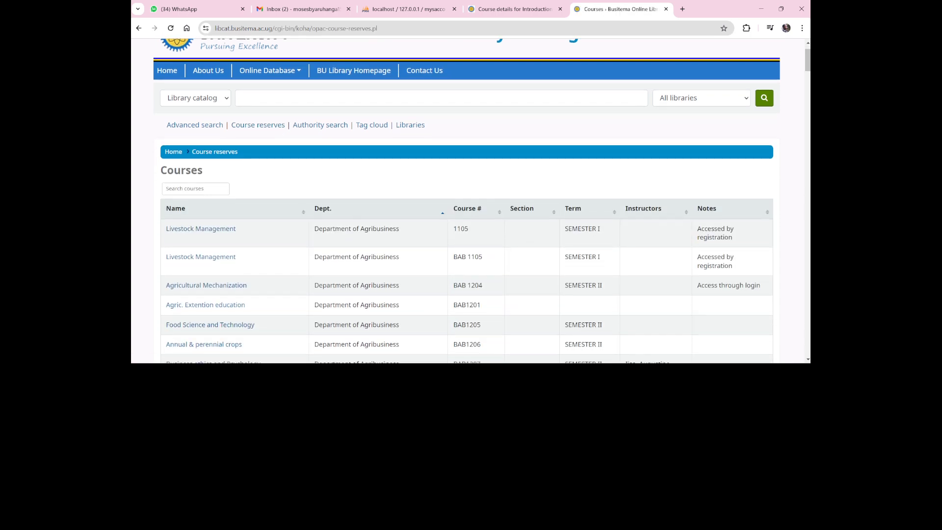
pyautogui.scroll(-2, 466, 221)
pyautogui.scroll(1, 467, 221)
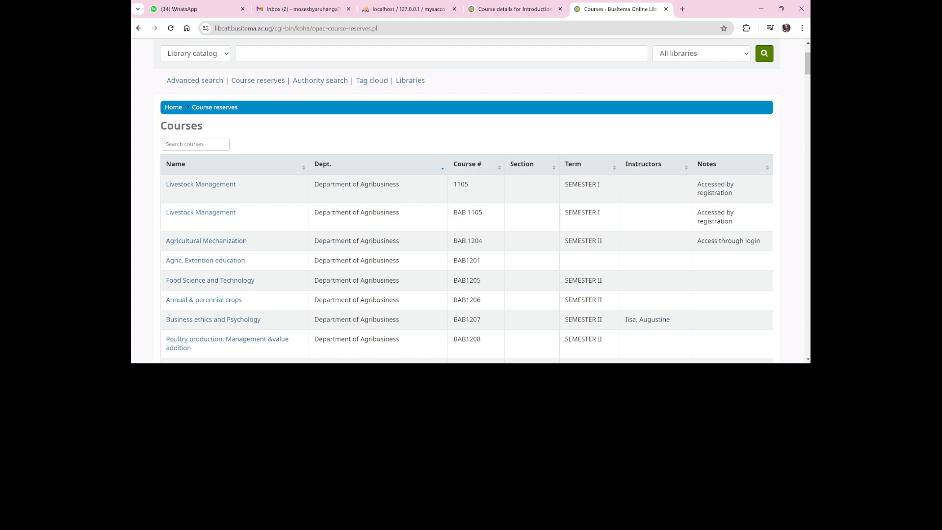
pyautogui.click(185, 143)
pyautogui.write('introdu')
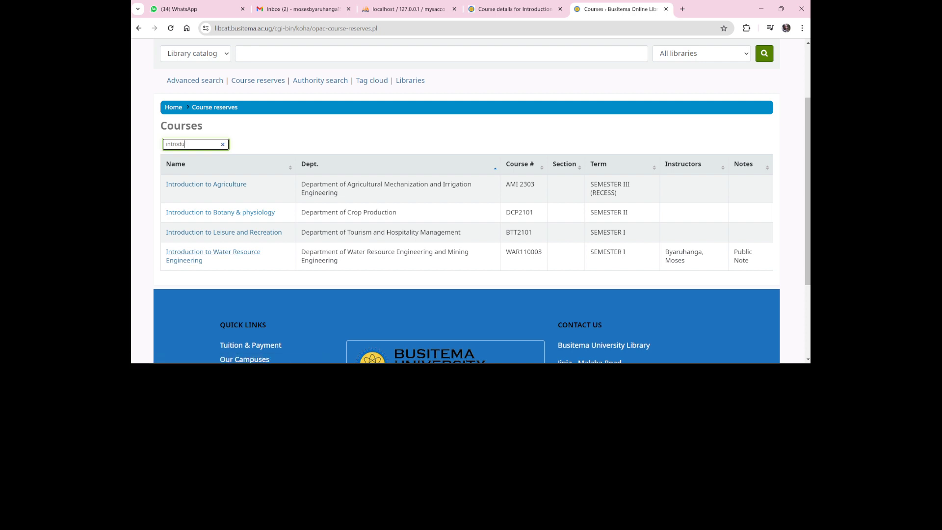
pyautogui.moveTo(749, 263); pyautogui.dragTo(733, 252)
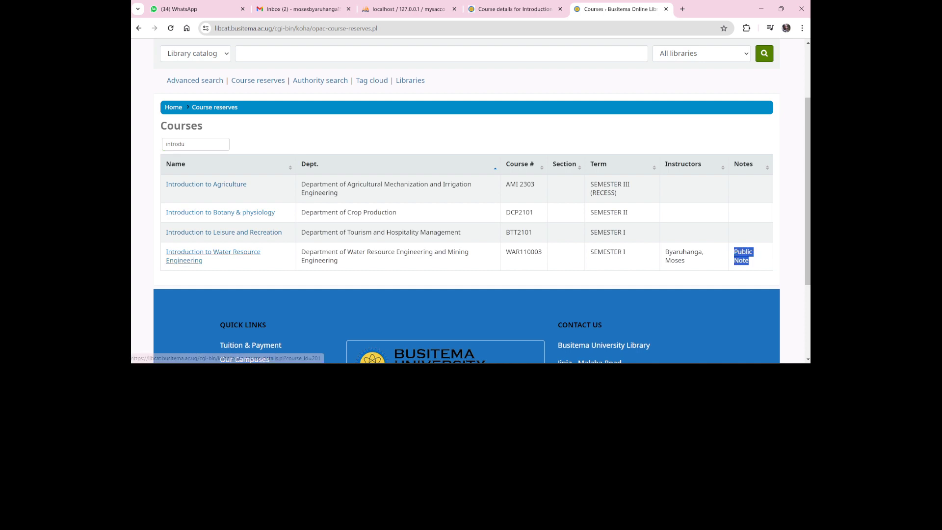
# Open the Introduction to Water Resource Engineering course in the catalog and examine its details and reserves
pyautogui.click(213, 253)
pyautogui.scroll(-1, 471, 201)
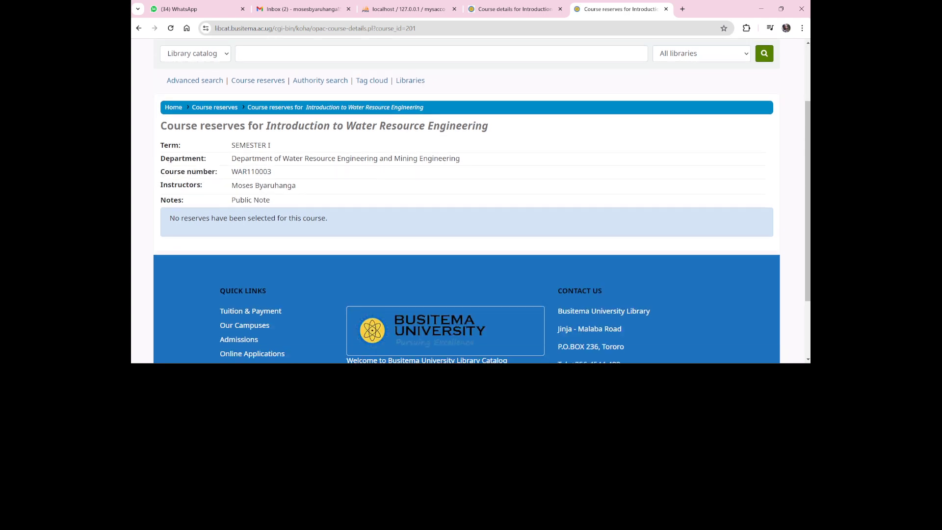
pyautogui.moveTo(181, 218); pyautogui.dragTo(328, 218)
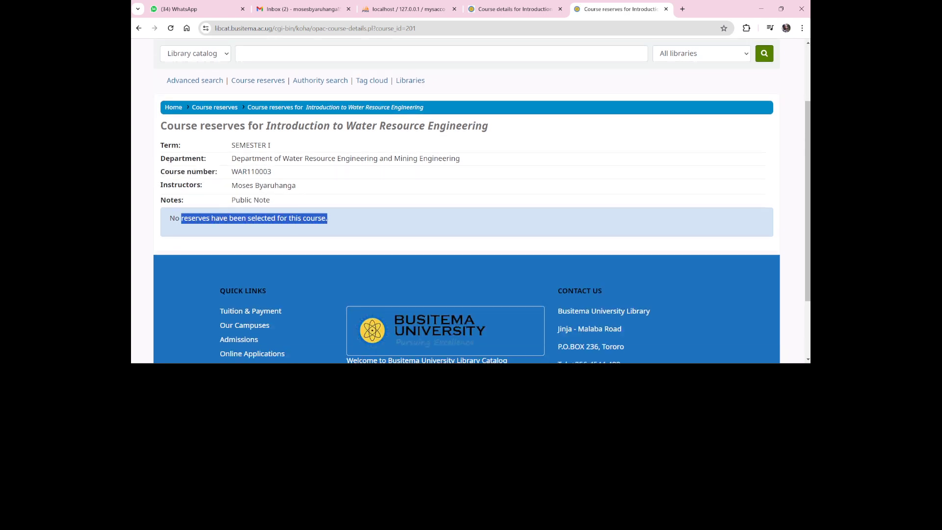
pyautogui.scroll(1, 471, 202)
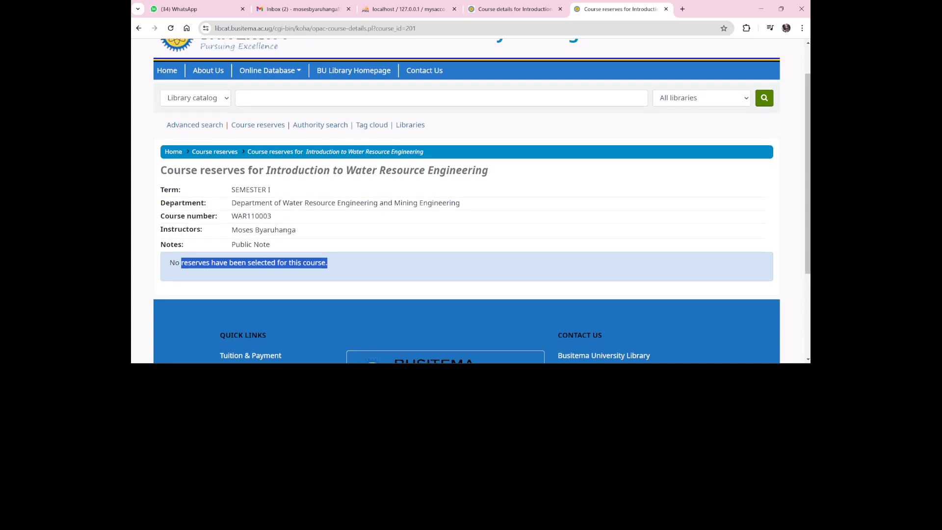
pyautogui.scroll(1, 471, 201)
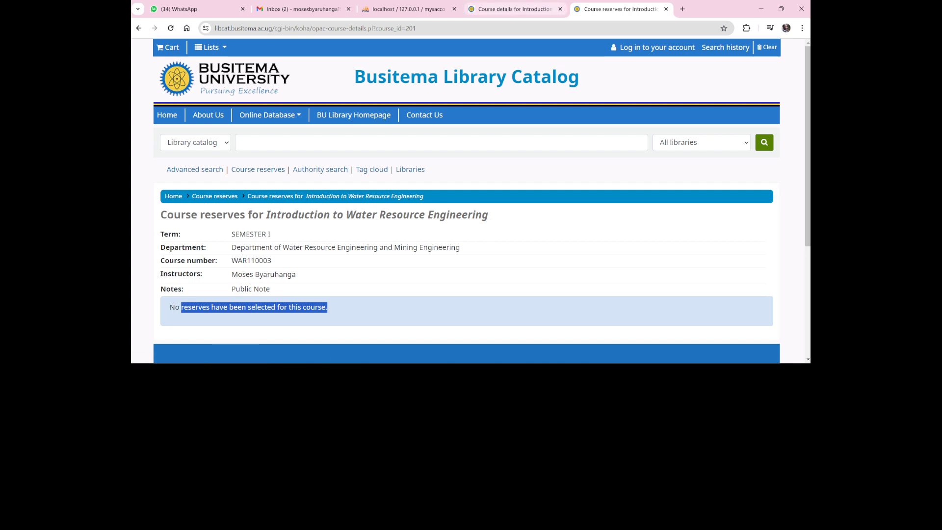
# Switch back to the Koha staff interface and return to the course reserves list
pyautogui.click(510, 9)
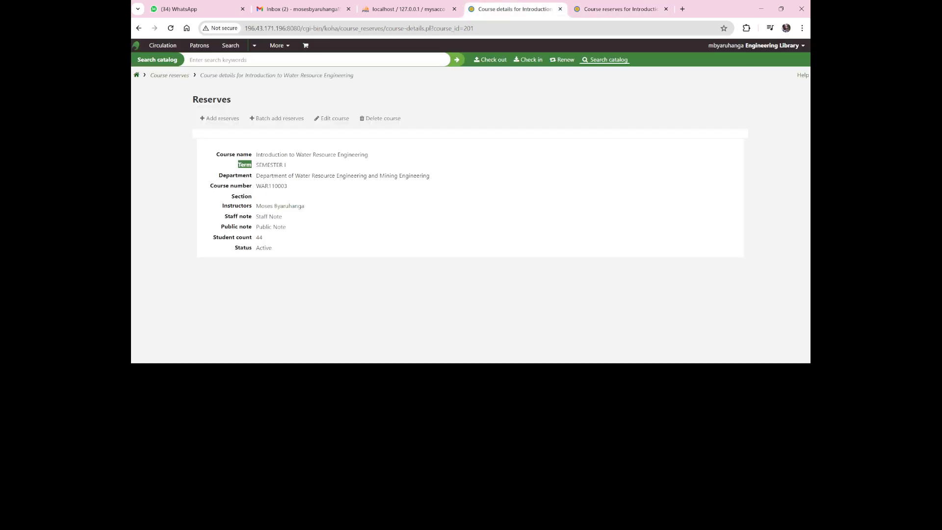
pyautogui.click(169, 75)
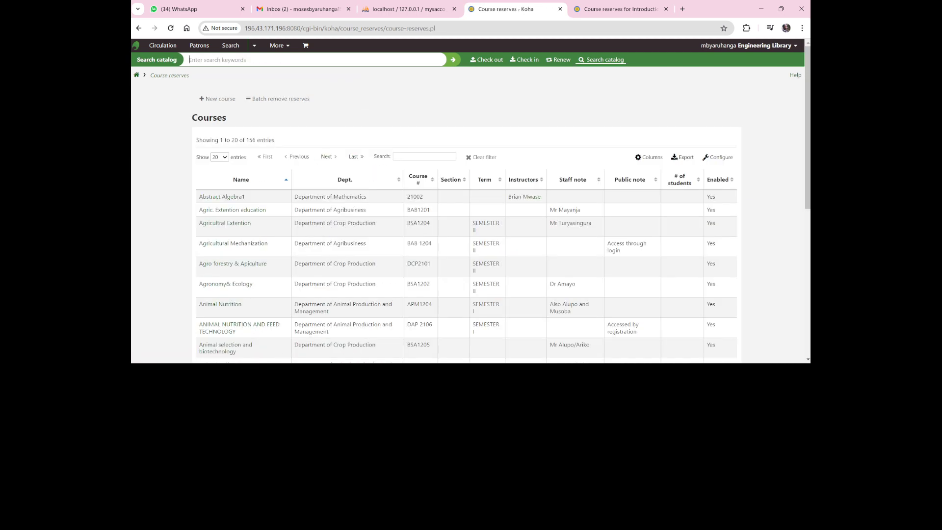
# Filter the staff course list by "intro" and open the details of Introduction to Water Resource Engineering
pyautogui.scroll(-1, 468, 201)
pyautogui.scroll(-2, 468, 201)
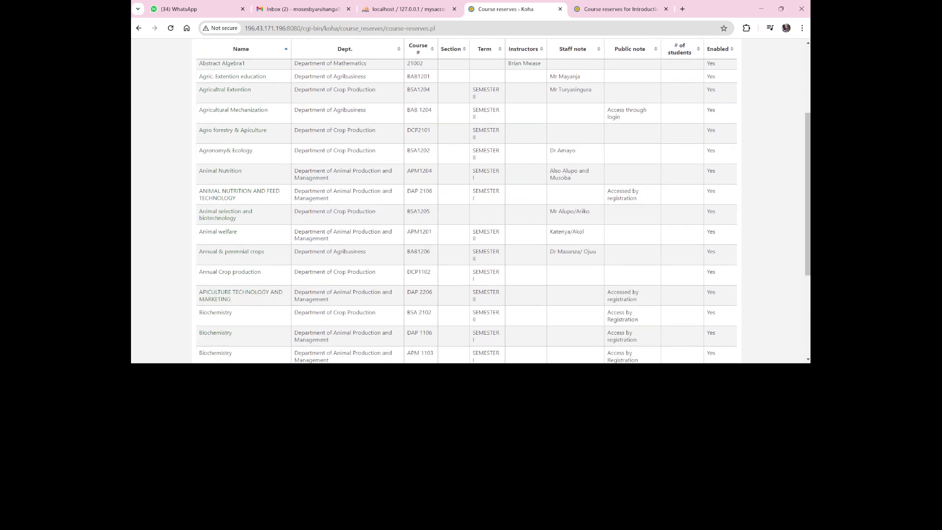
pyautogui.scroll(3, 467, 202)
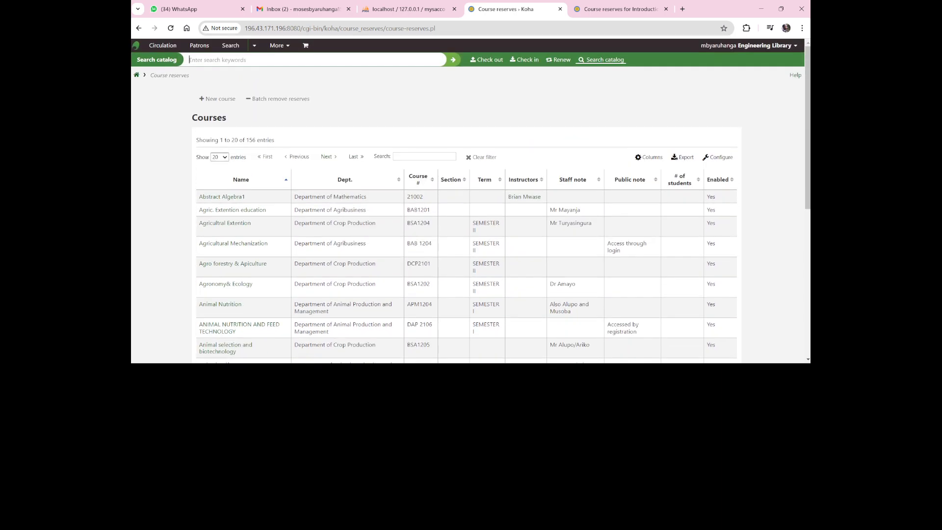
pyautogui.click(424, 157)
pyautogui.write('intro')
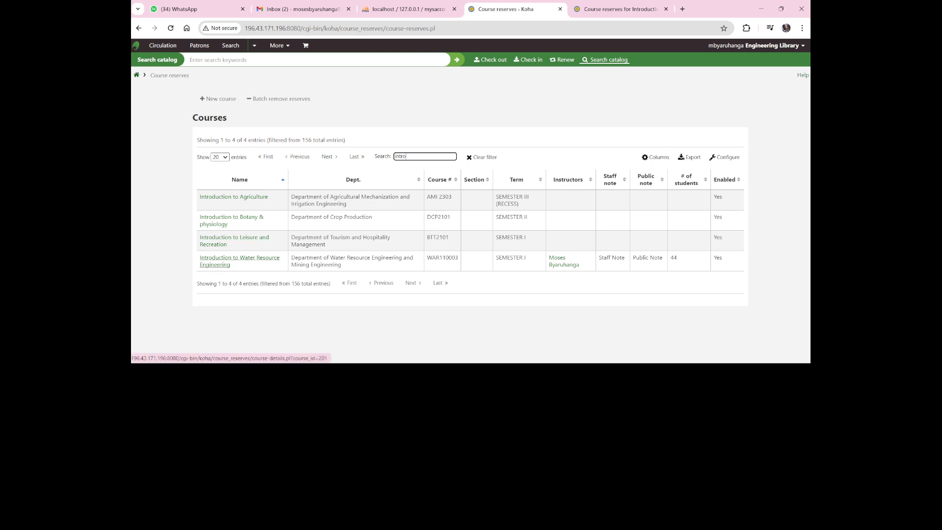
pyautogui.click(240, 258)
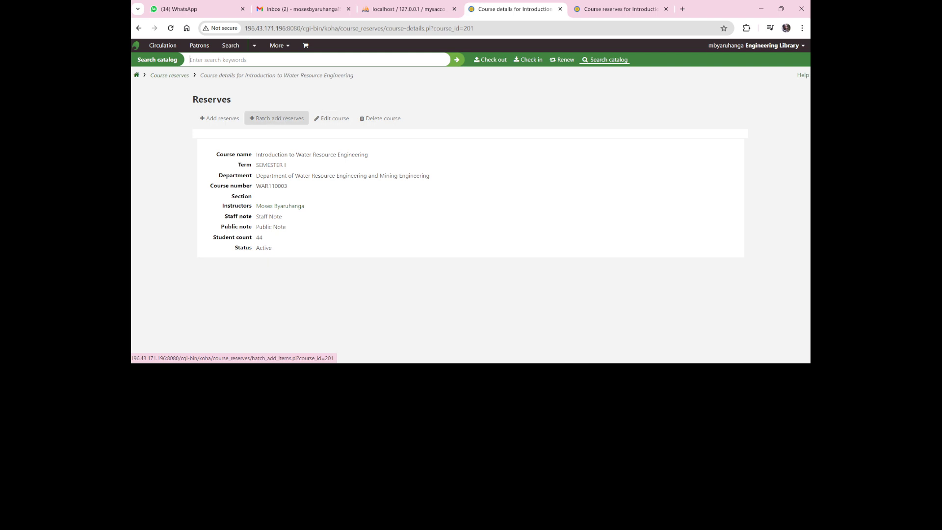
# Review the batch form for adding reserves to the course, and open the single-item form with its biblionumber field instead
pyautogui.click(277, 118)
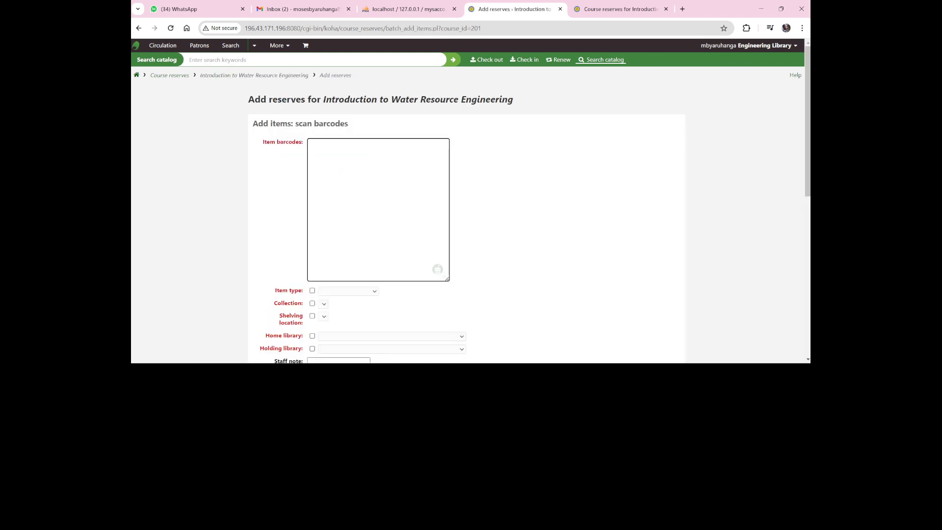
pyautogui.scroll(-3, 471, 201)
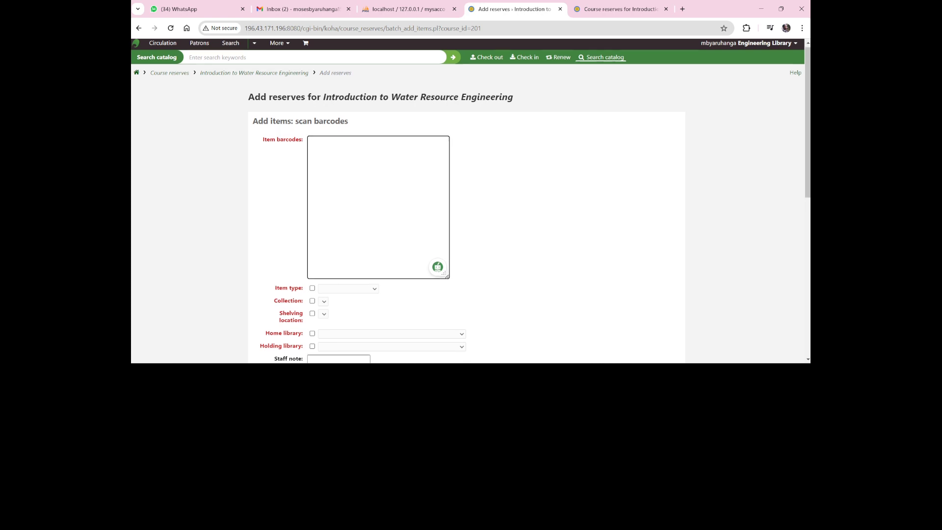
pyautogui.scroll(-1, 471, 201)
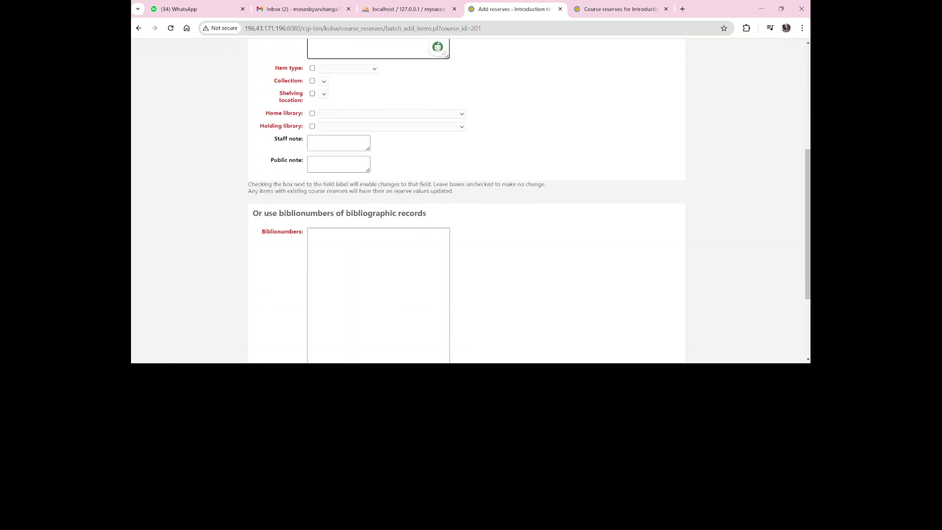
pyautogui.scroll(-2, 471, 201)
pyautogui.scroll(6, 471, 202)
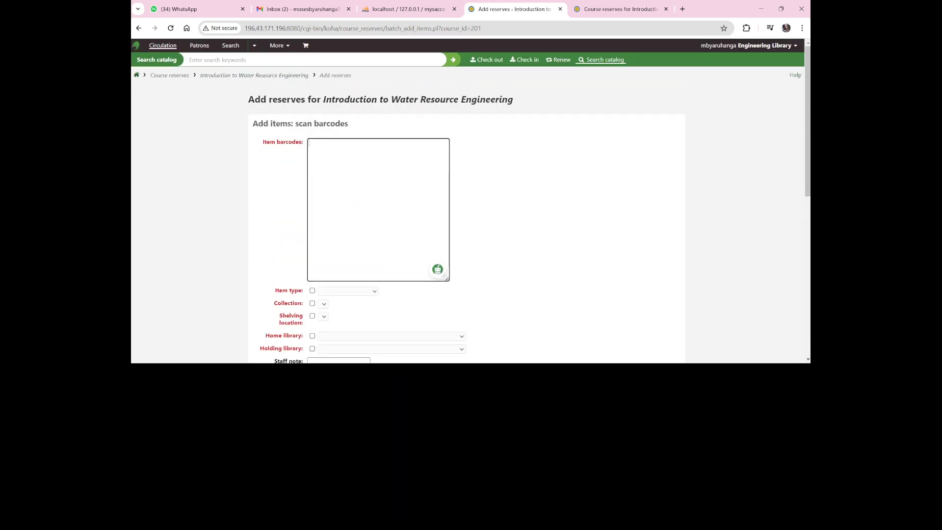
pyautogui.click(139, 28)
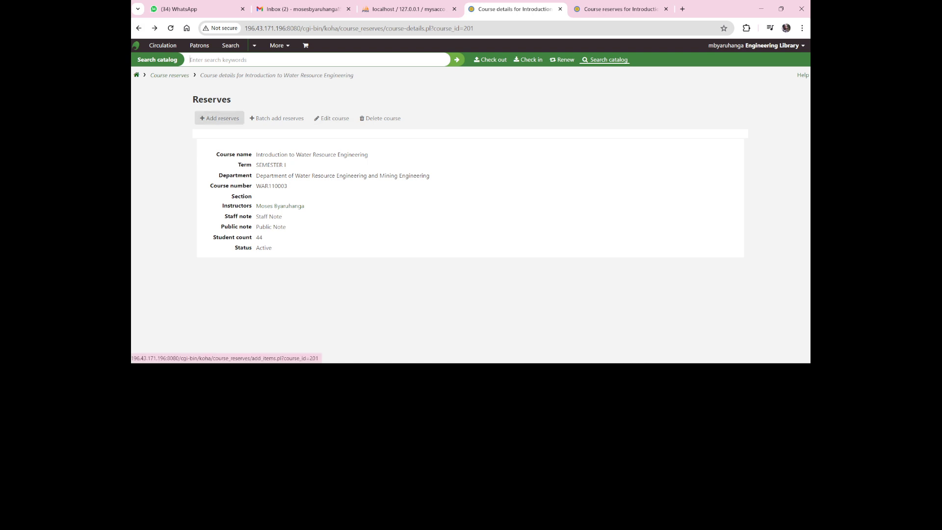
pyautogui.click(222, 118)
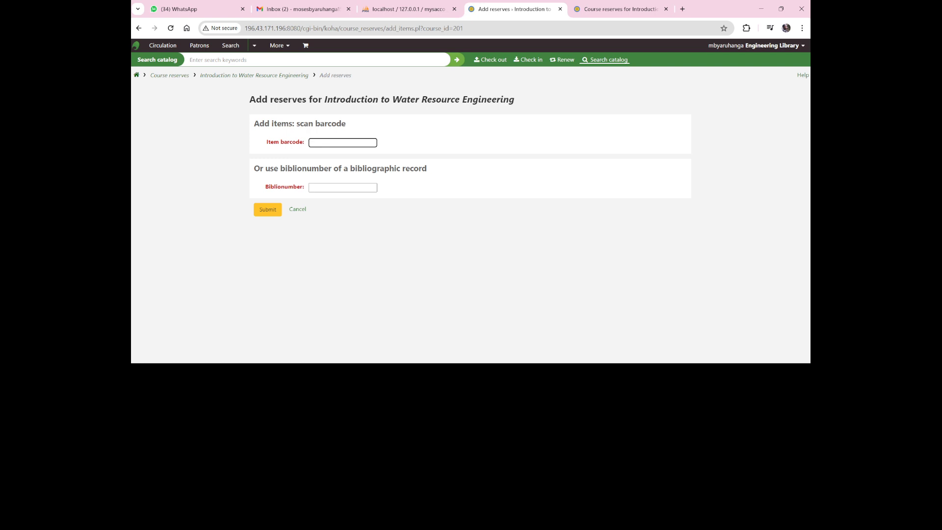
pyautogui.click(343, 188)
# Open the "Test course reserve full text" PDF from the Downloads folder, check its content and close it
pyautogui.press('super+e')
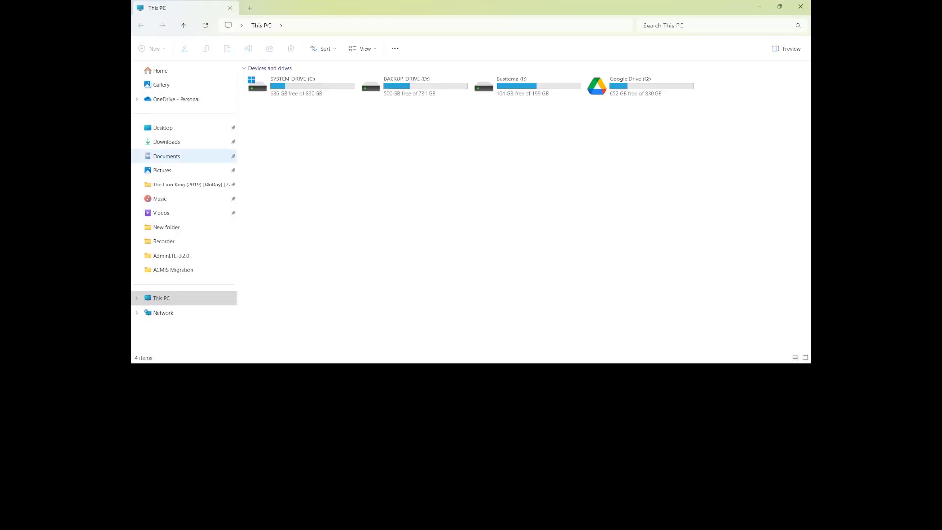
pyautogui.click(166, 141)
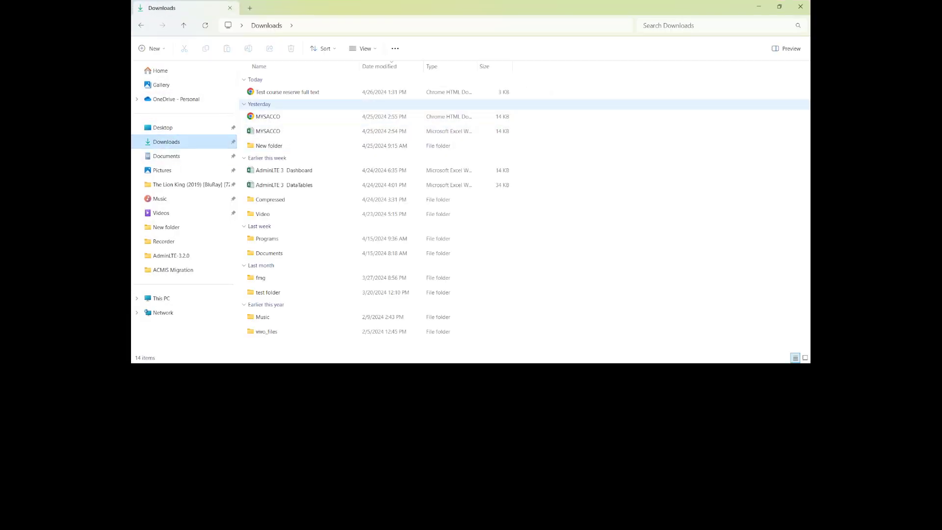
pyautogui.click(288, 92)
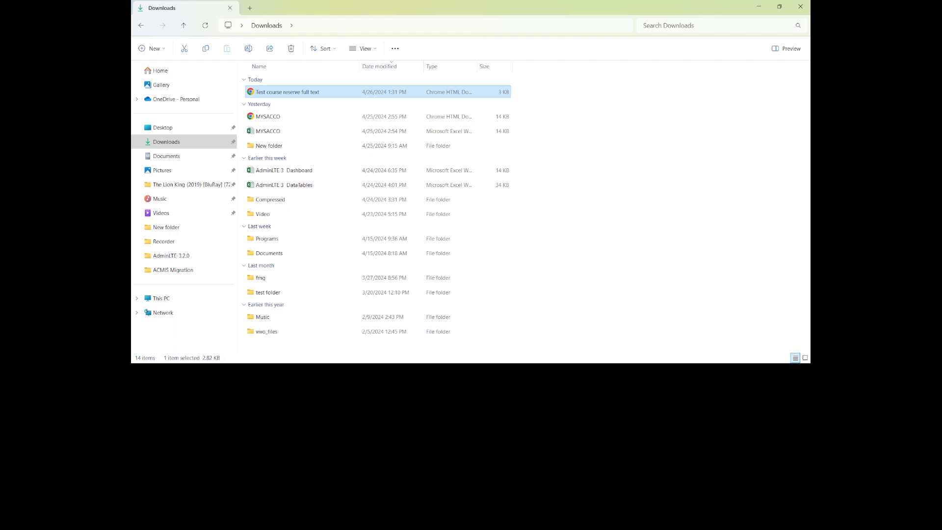
pyautogui.doubleClick(288, 93)
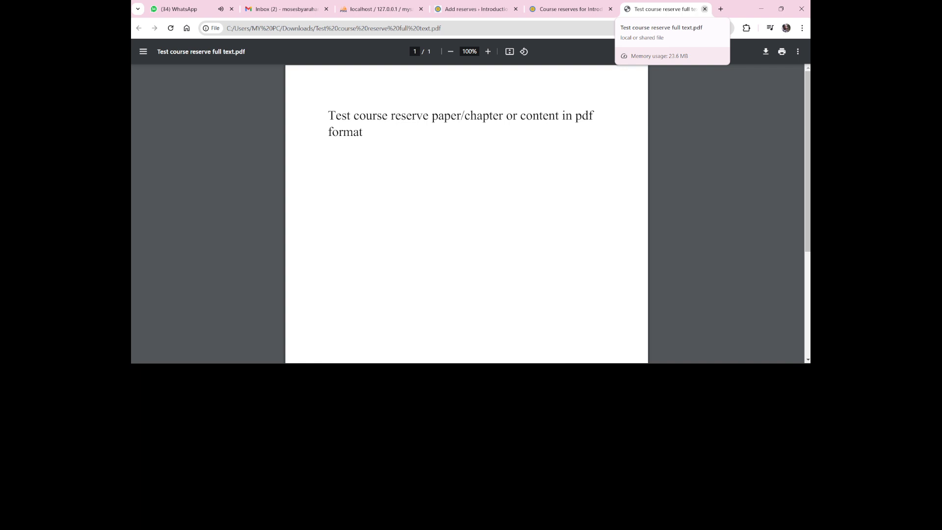
pyautogui.click(705, 8)
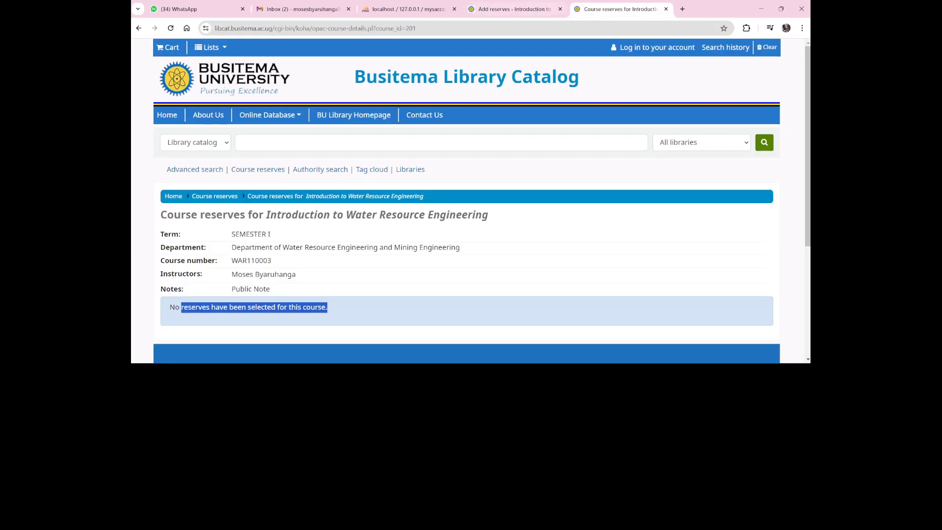
# Switch back to the Koha staff interface and start a new MARC record in Cataloging
pyautogui.click(514, 8)
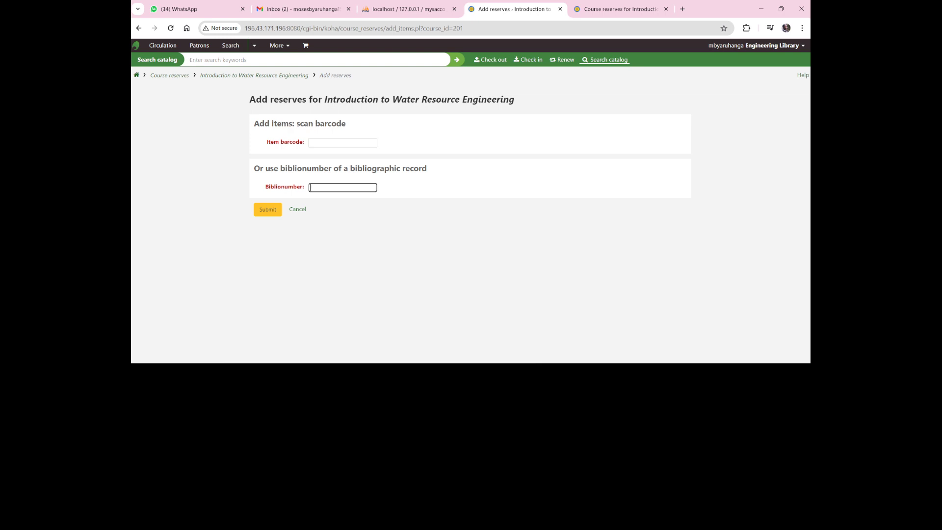
pyautogui.click(277, 46)
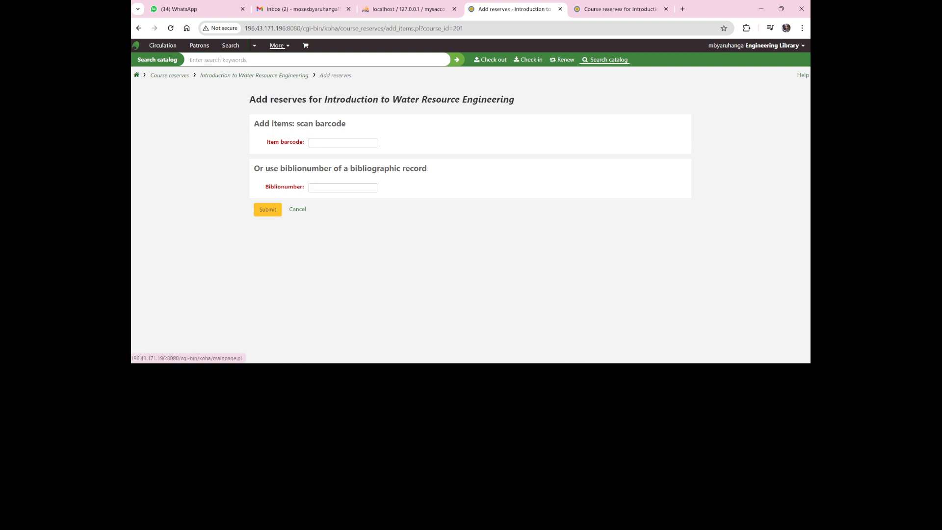
pyautogui.click(248, 73)
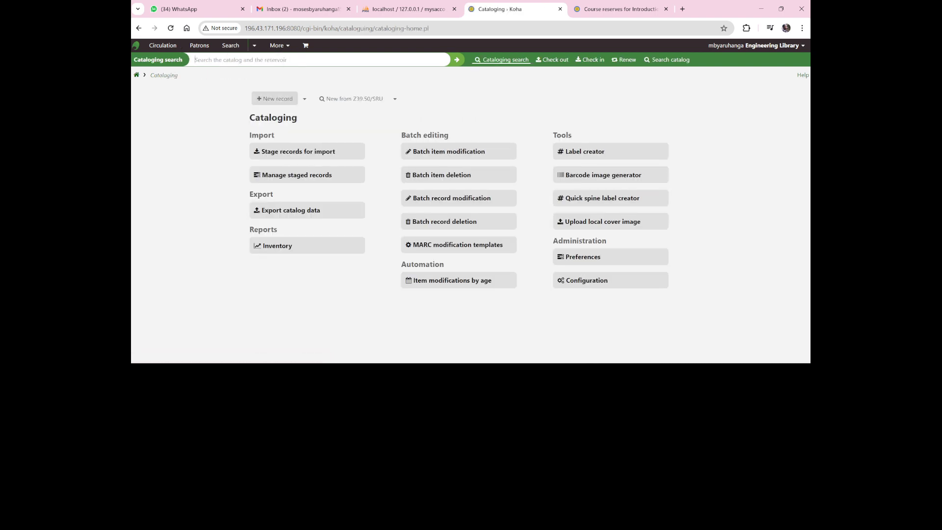
pyautogui.click(275, 99)
# Examine the fields in sections 0, 1 and 2 of the new MARC record form
pyautogui.scroll(-3, 472, 201)
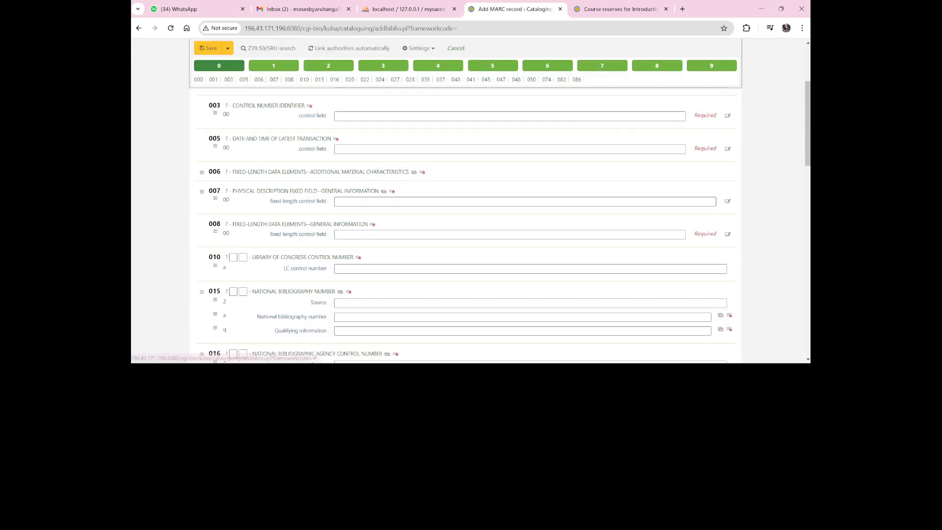
pyautogui.scroll(-10, 471, 225)
pyautogui.scroll(7, 471, 226)
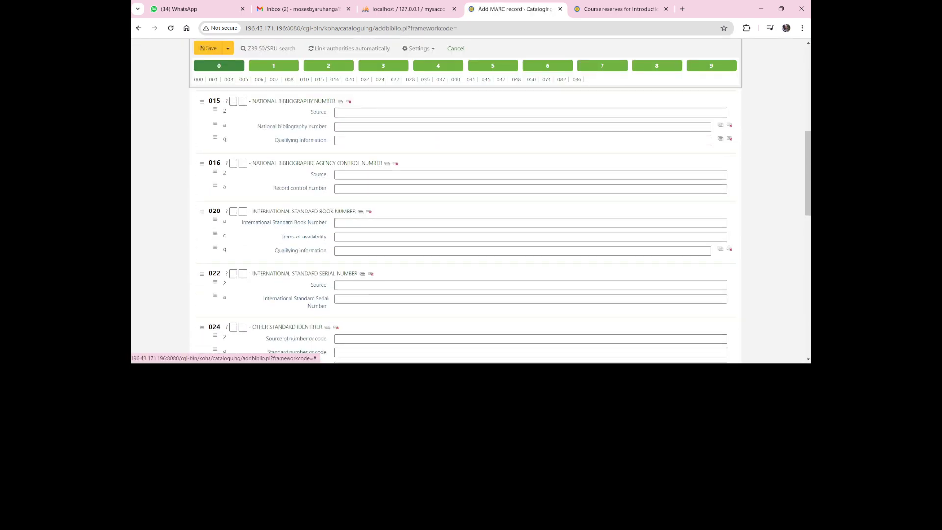
pyautogui.scroll(4, 471, 225)
pyautogui.scroll(-15, 471, 226)
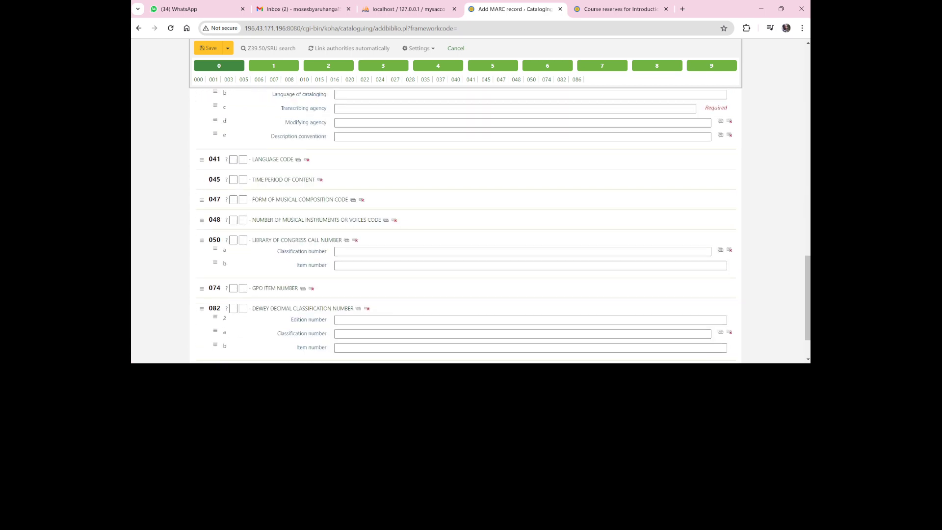
pyautogui.scroll(15, 471, 226)
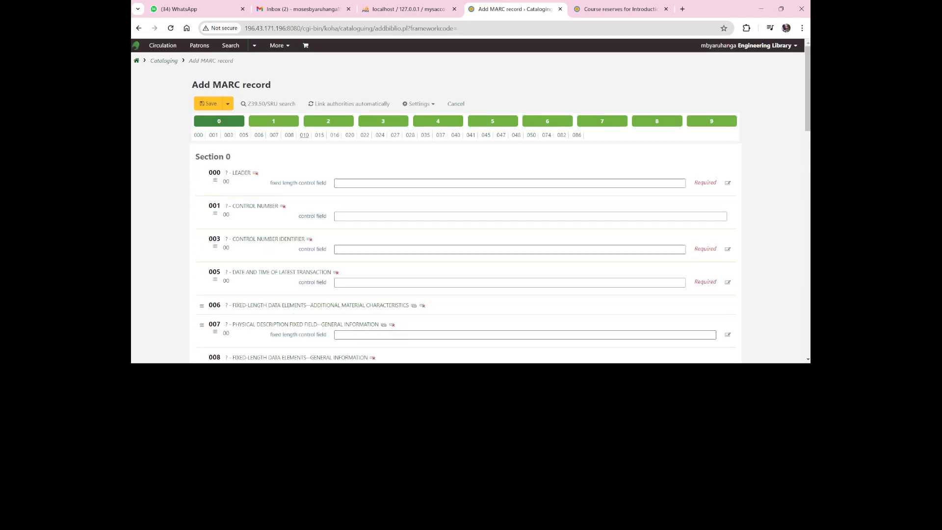
pyautogui.click(273, 121)
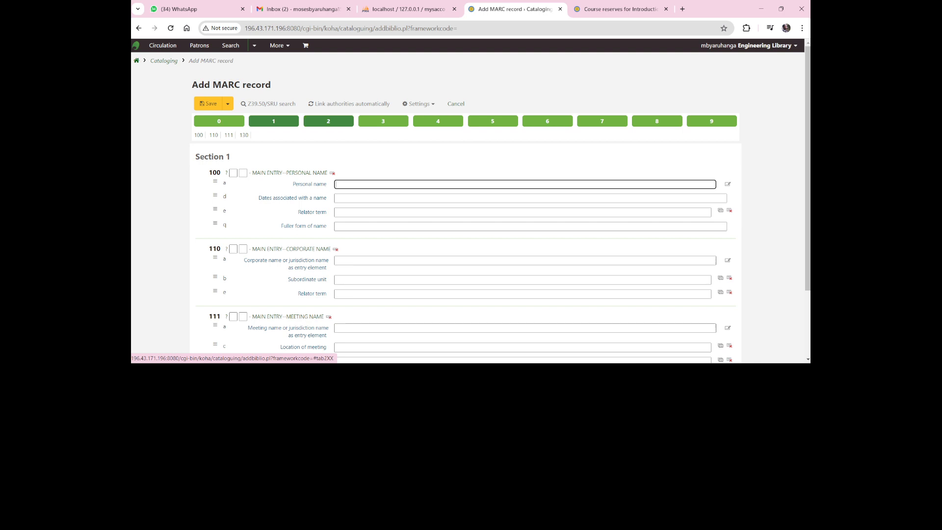
pyautogui.click(328, 121)
pyautogui.scroll(-3, 471, 226)
pyautogui.scroll(3, 219, 121)
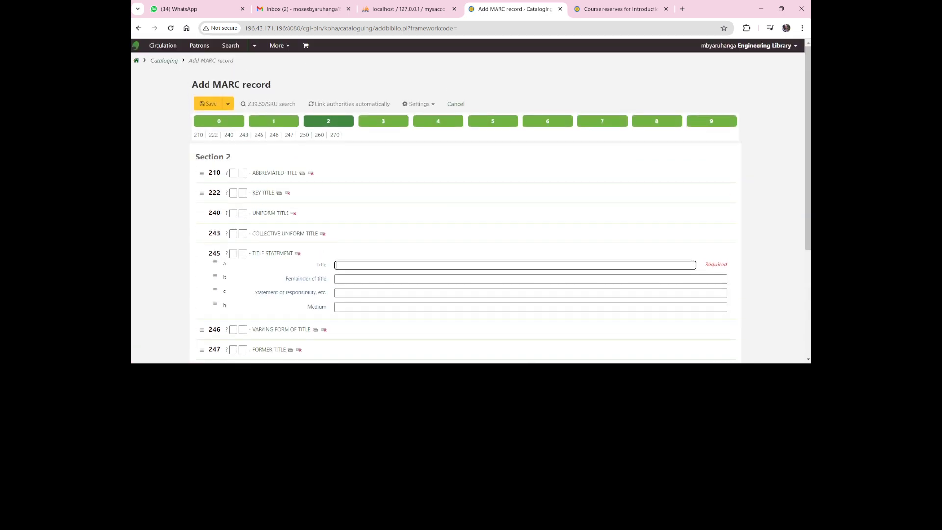
# Fill the new record's 000 leader, 003 control number identifier (OSt) and 008 general information field with their default values
pyautogui.click(219, 121)
pyautogui.scroll(-1, 466, 206)
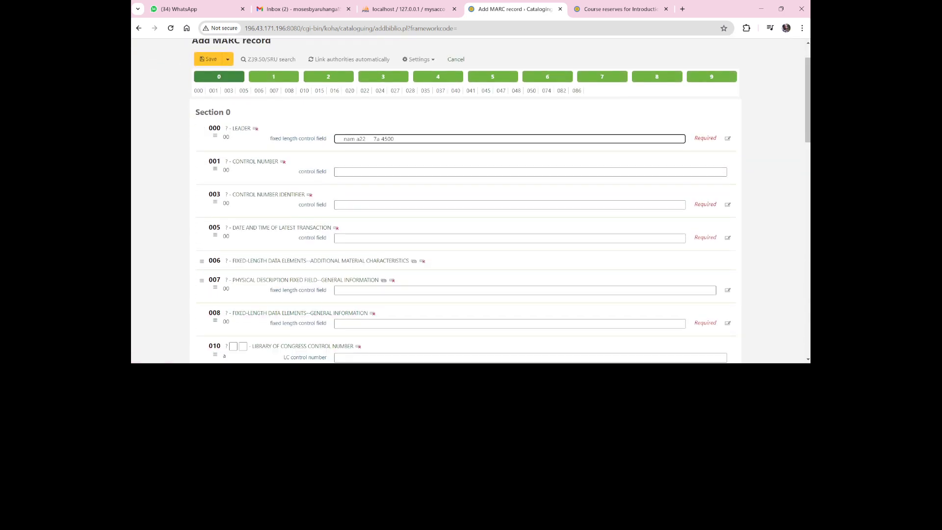
pyautogui.scroll(-1, 466, 206)
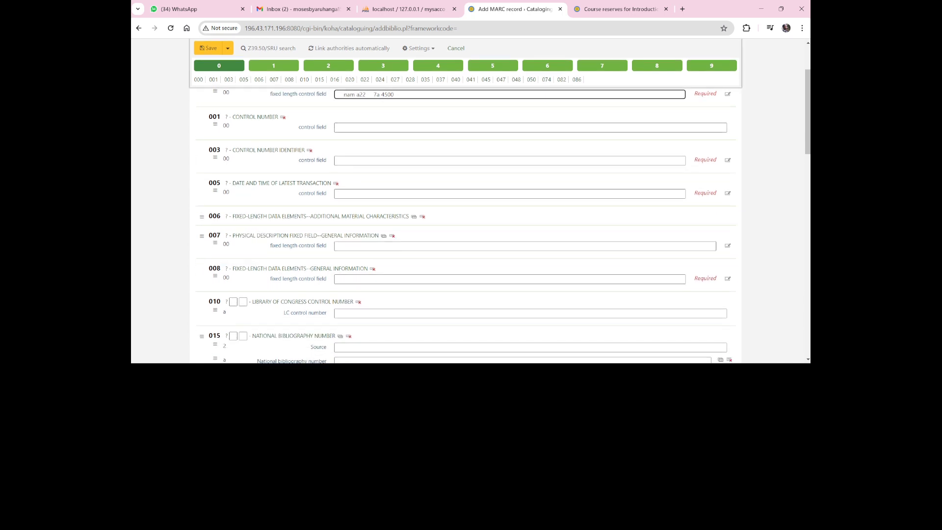
pyautogui.scroll(1, 466, 206)
pyautogui.scroll(1, 466, 206)
pyautogui.scroll(-1, 466, 206)
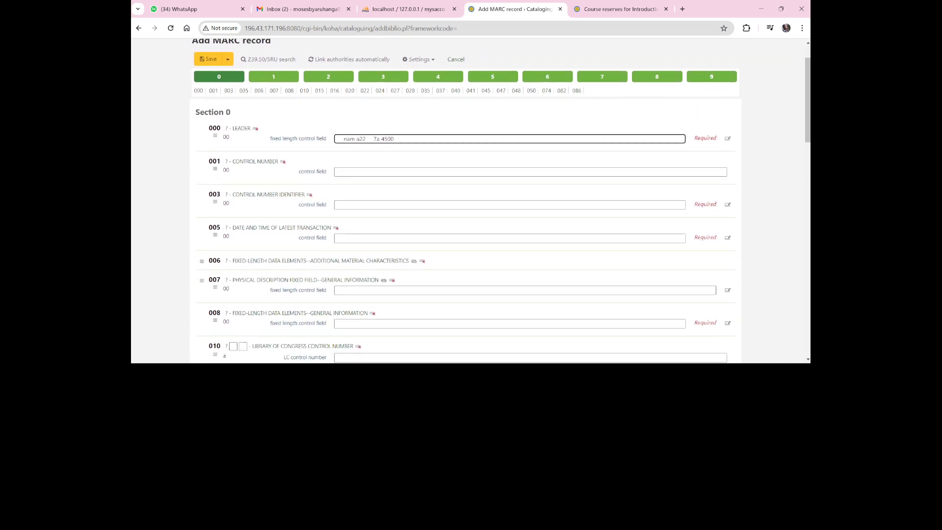
pyautogui.click(509, 205)
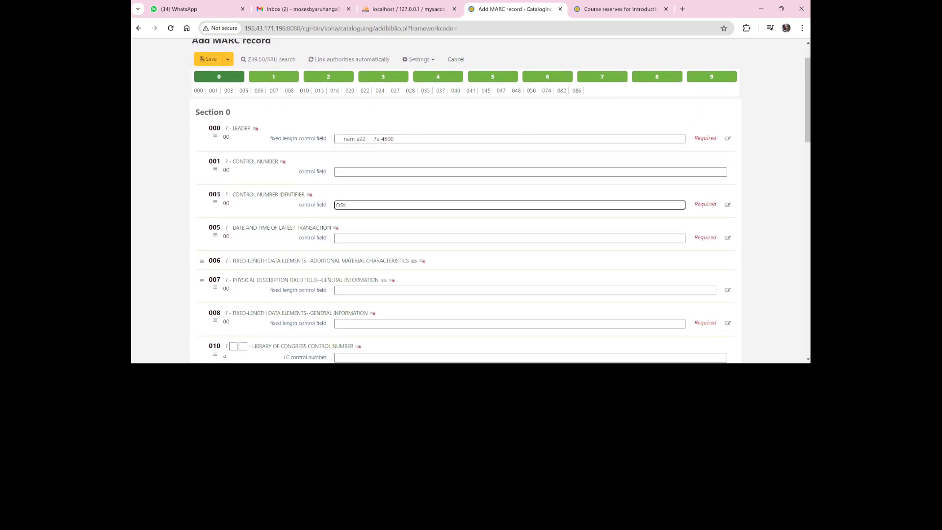
pyautogui.scroll(-1, 466, 206)
pyautogui.scroll(-1, 466, 206)
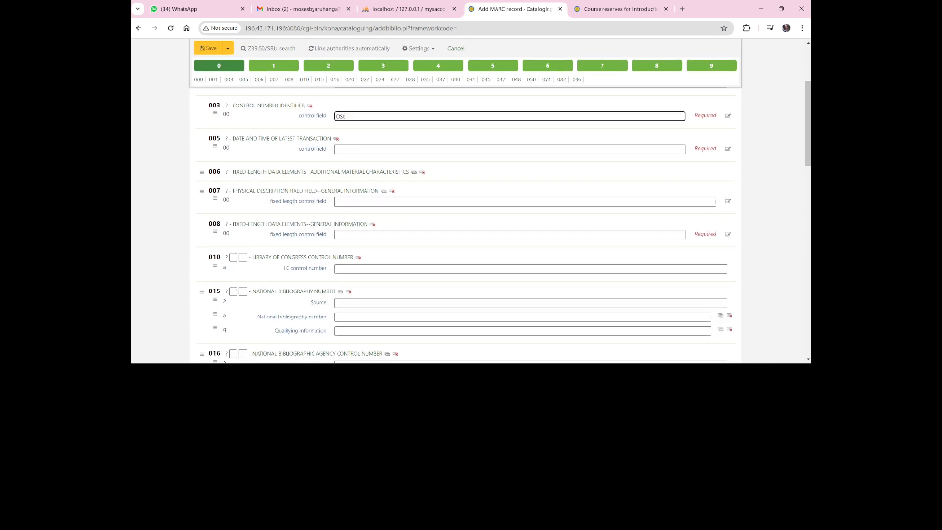
pyautogui.click(510, 235)
pyautogui.scroll(-2, 510, 235)
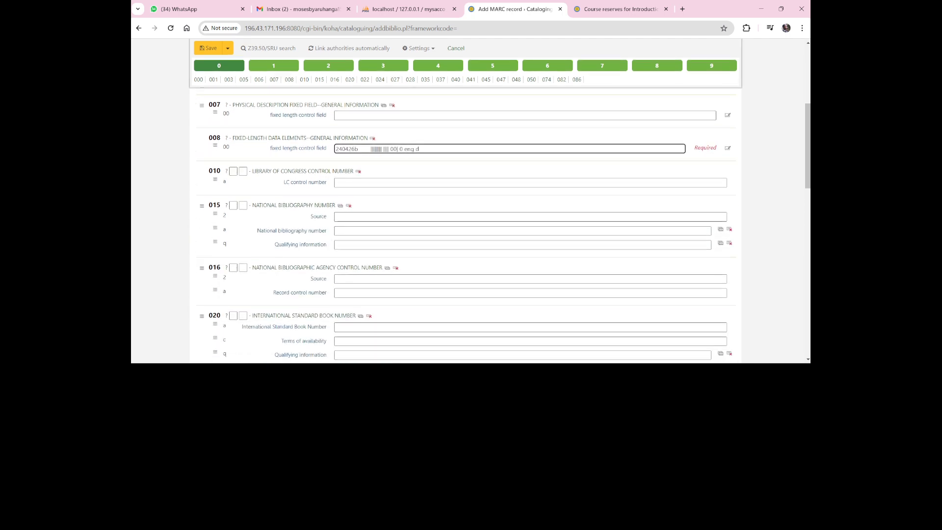
# Enter "Busitema" as the transcribing agency in the record's 040 cataloging source field
pyautogui.scroll(-5, 509, 226)
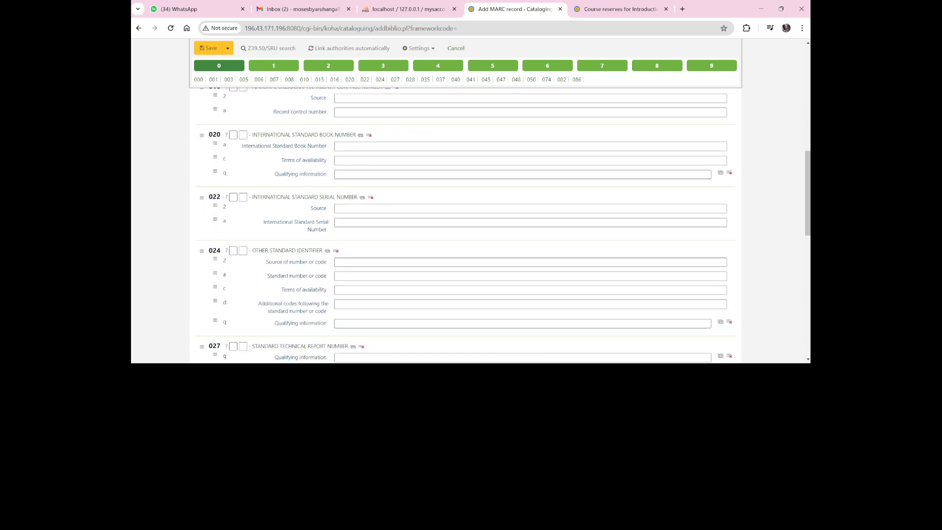
pyautogui.scroll(3, 503, 225)
pyautogui.scroll(-8, 503, 226)
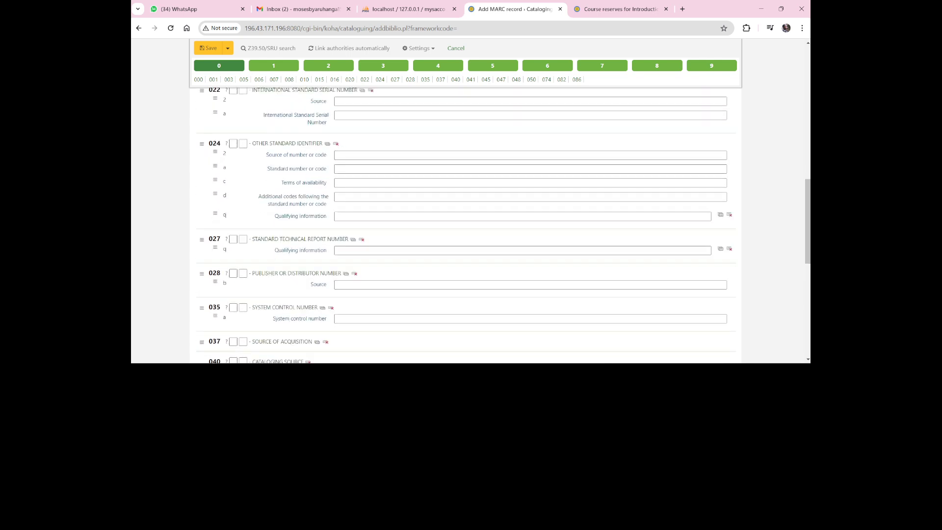
pyautogui.scroll(-2, 503, 226)
pyautogui.click(514, 108)
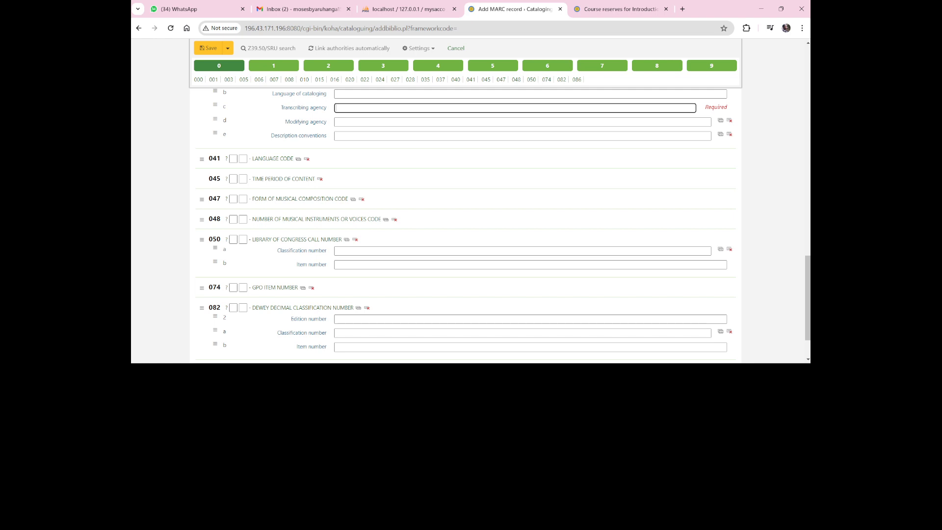
pyautogui.write('Busitema')
pyautogui.scroll(-1, 466, 211)
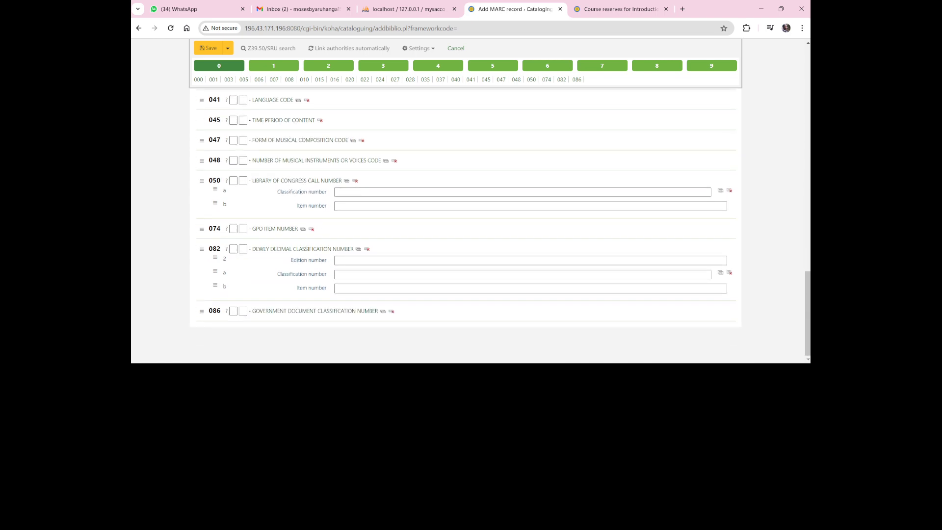
pyautogui.scroll(20, 466, 211)
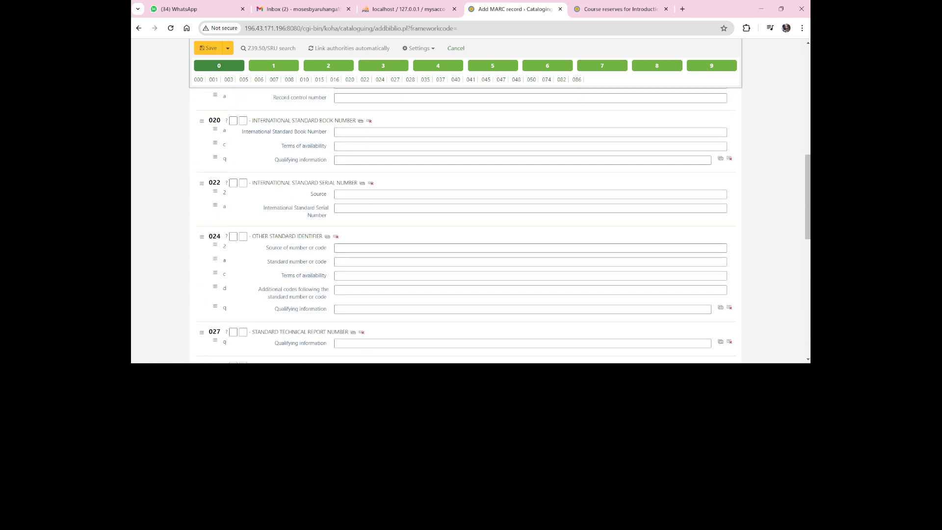
# Examine the remaining fields in section 0 and the main entry fields in section 1 of the MARC record form
pyautogui.scroll(2, 471, 201)
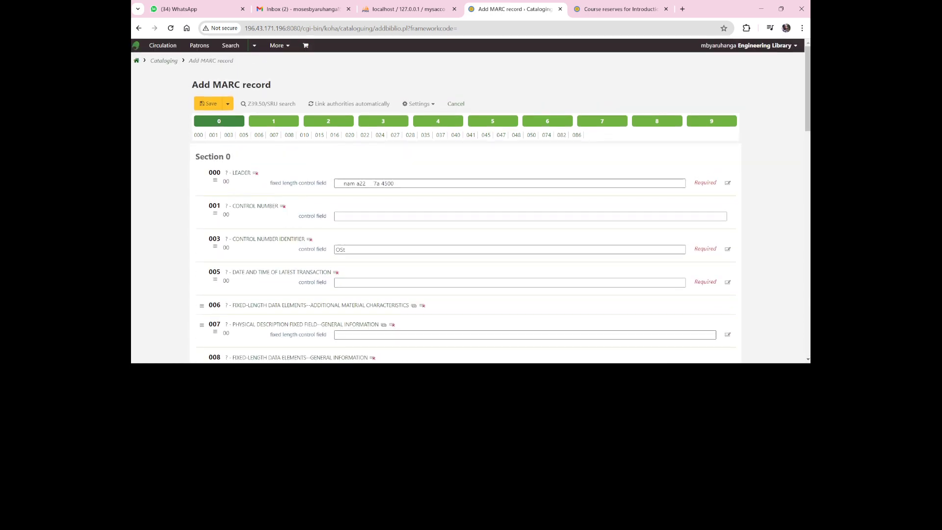
pyautogui.scroll(-1, 471, 211)
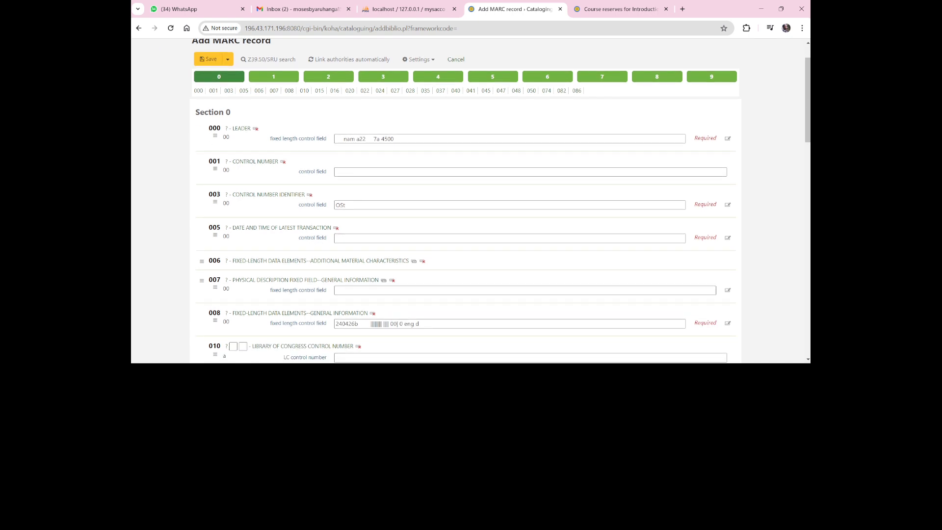
pyautogui.scroll(-2, 471, 211)
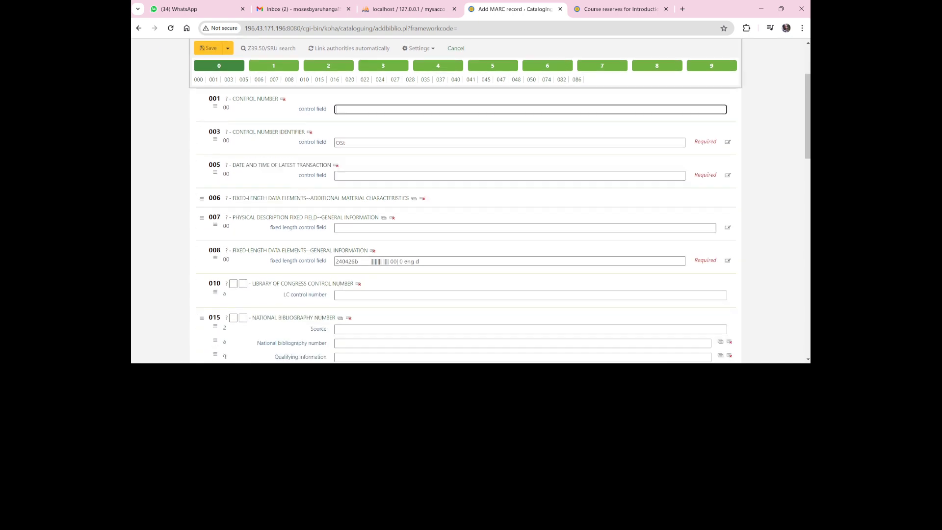
pyautogui.scroll(-6, 471, 211)
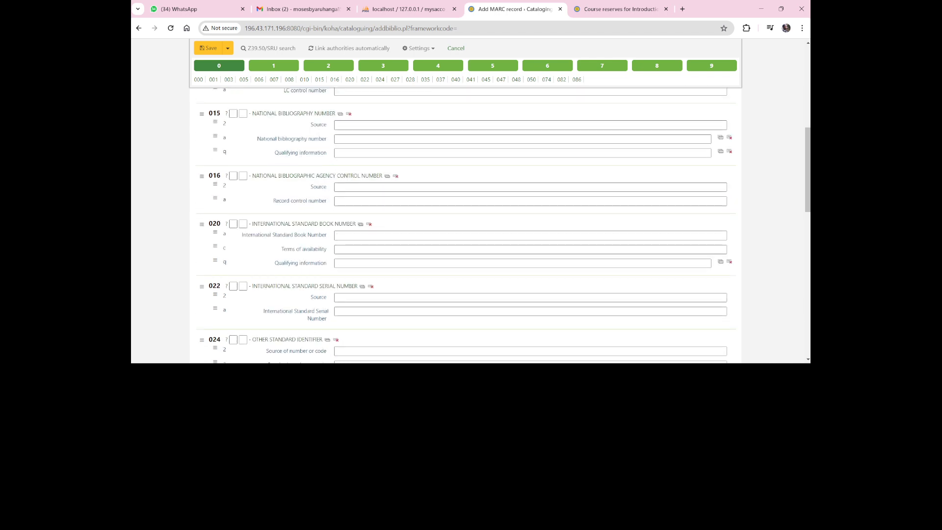
pyautogui.scroll(2, 471, 211)
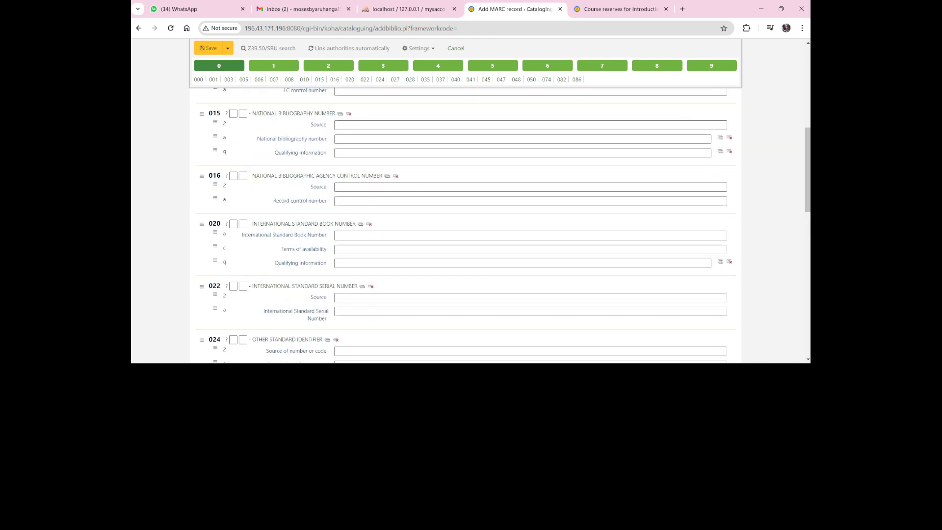
pyautogui.click(530, 187)
pyautogui.scroll(-12, 471, 225)
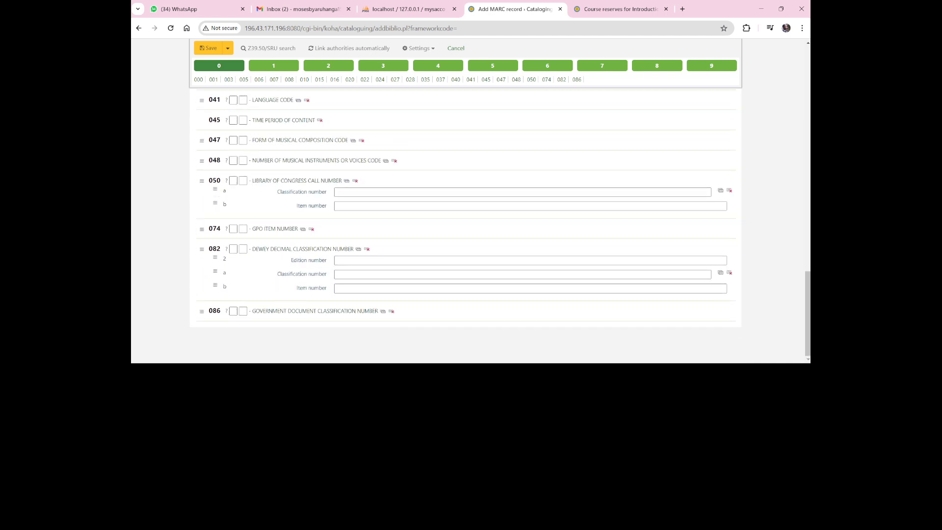
pyautogui.click(273, 66)
pyautogui.scroll(2, 466, 226)
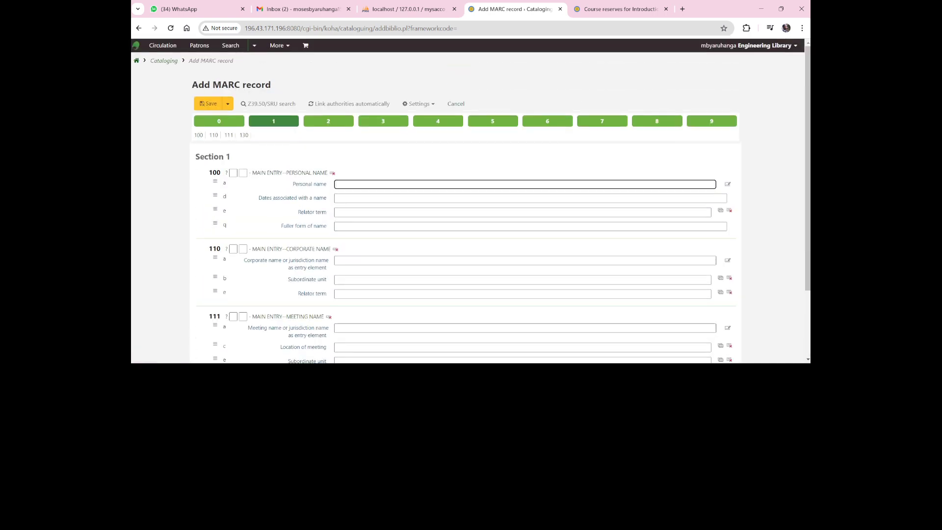
# Enter "Introduction to water resource engining chapter 1" as the title in the record's 245 title statement
pyautogui.click(329, 121)
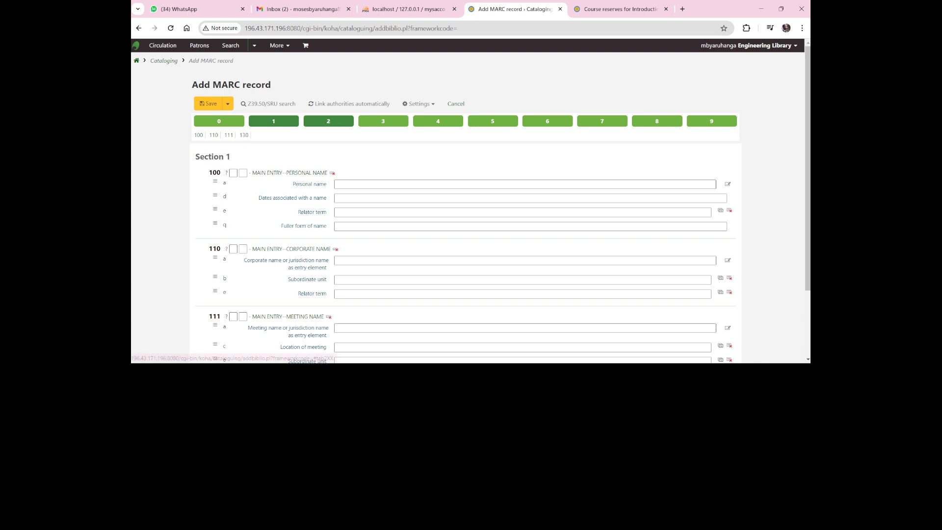
pyautogui.scroll(-2, 466, 226)
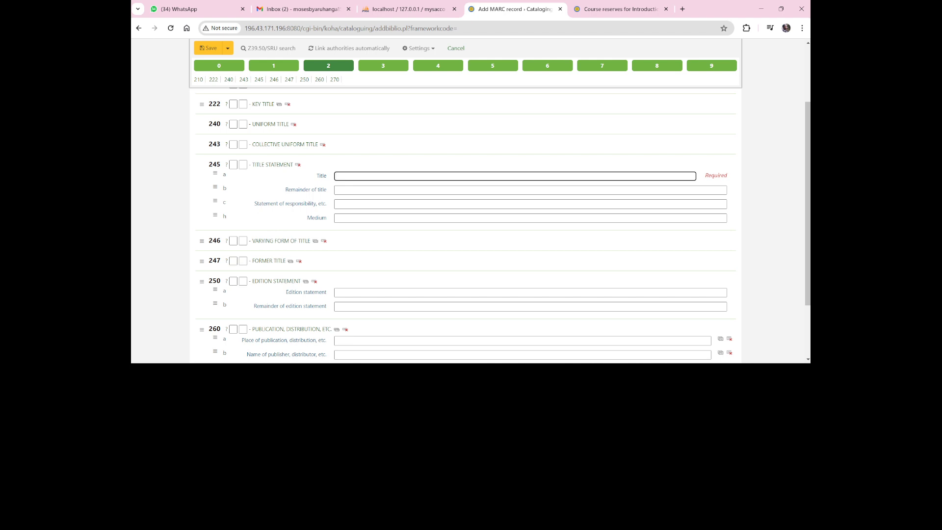
pyautogui.write('Introduction to water resource engining chapter 1')
pyautogui.scroll(-3, 384, 123)
pyautogui.scroll(4, 383, 123)
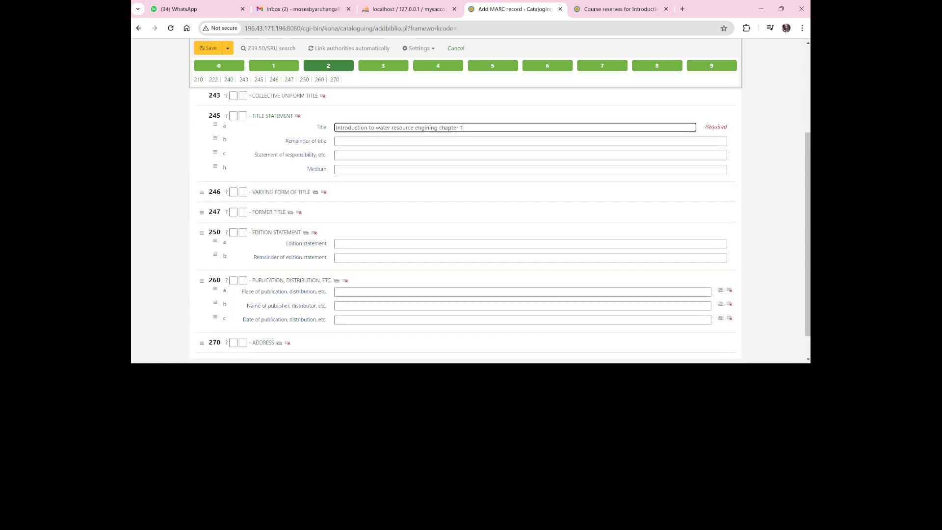
# Examine the fields available in sections 3 to 8 of the MARC record form
pyautogui.click(384, 121)
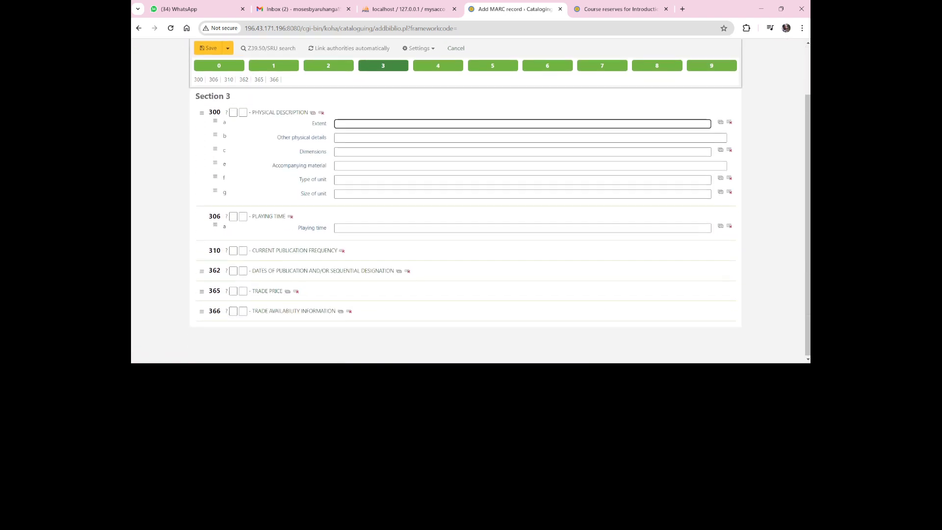
pyautogui.scroll(2, 383, 123)
pyautogui.click(438, 120)
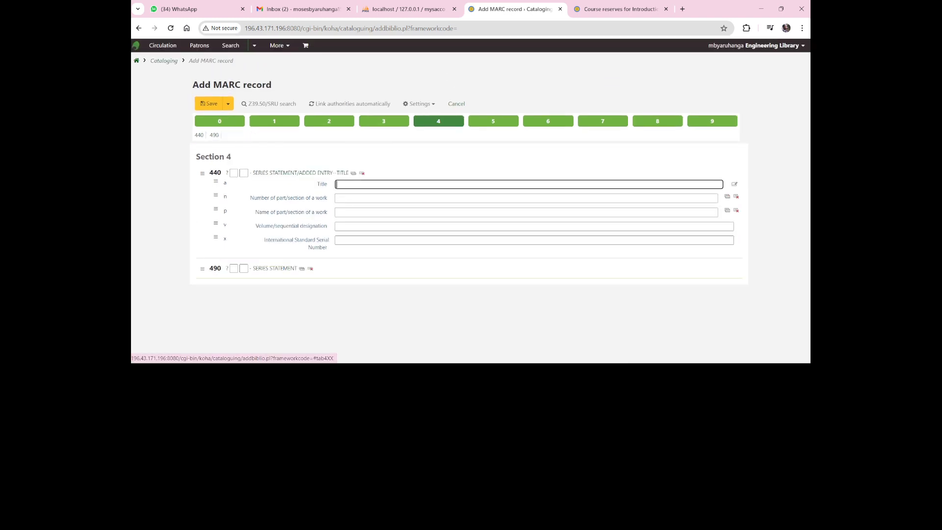
pyautogui.click(493, 120)
pyautogui.scroll(-4, 493, 123)
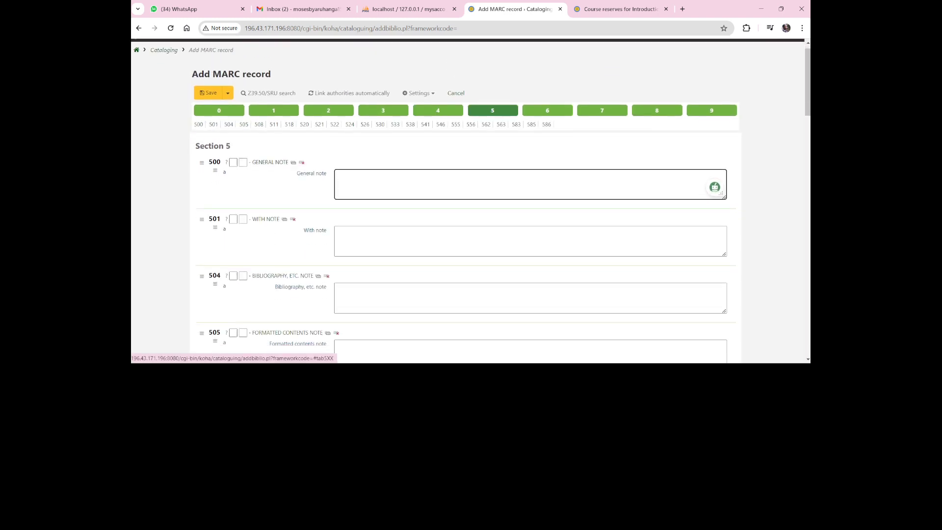
pyautogui.scroll(-8, 493, 197)
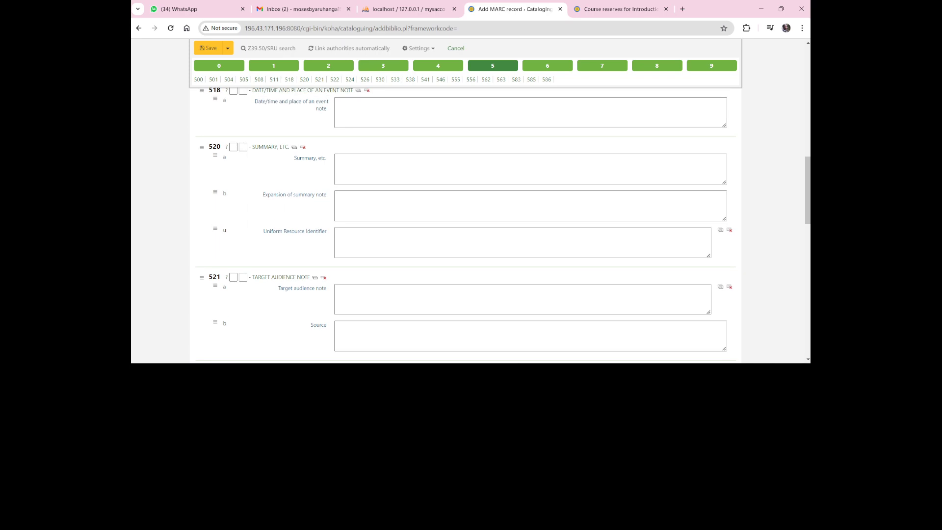
pyautogui.click(548, 66)
pyautogui.scroll(-15, 471, 201)
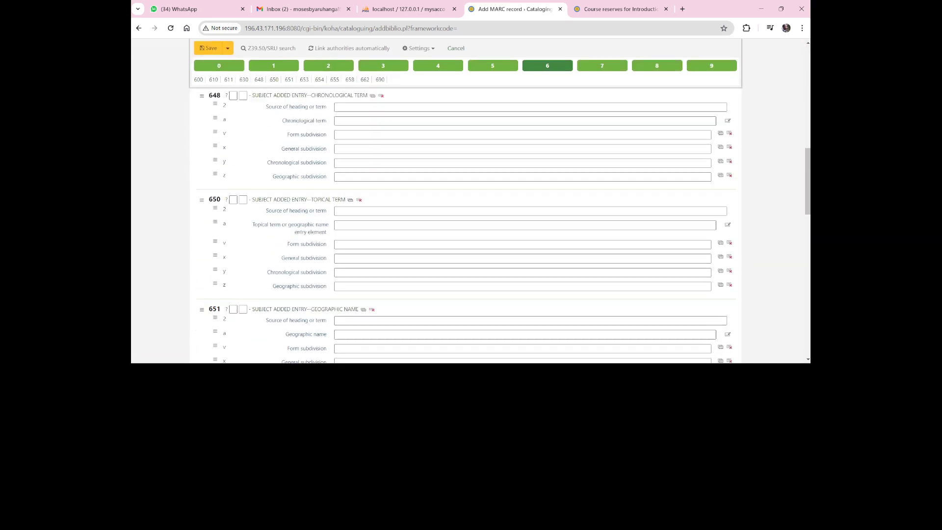
pyautogui.scroll(-8, 471, 201)
pyautogui.scroll(3, 471, 202)
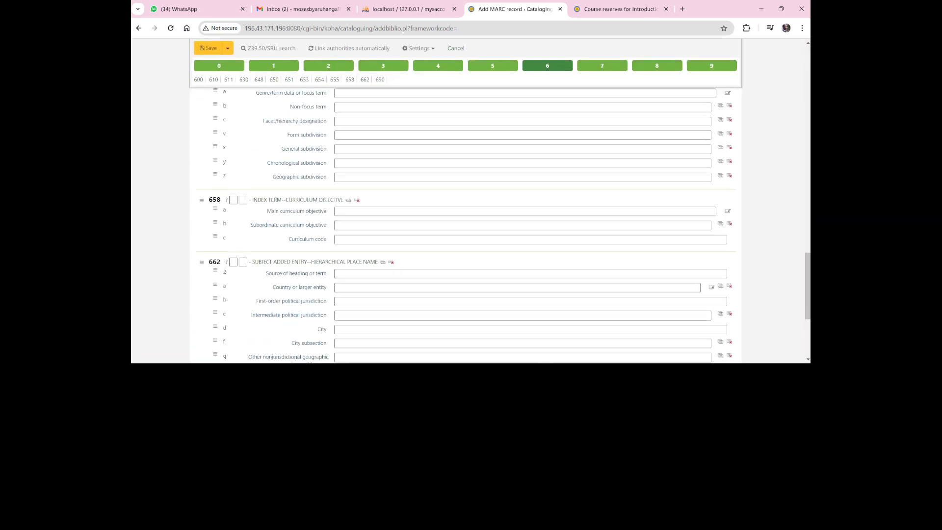
pyautogui.click(602, 65)
pyautogui.scroll(-4, 471, 201)
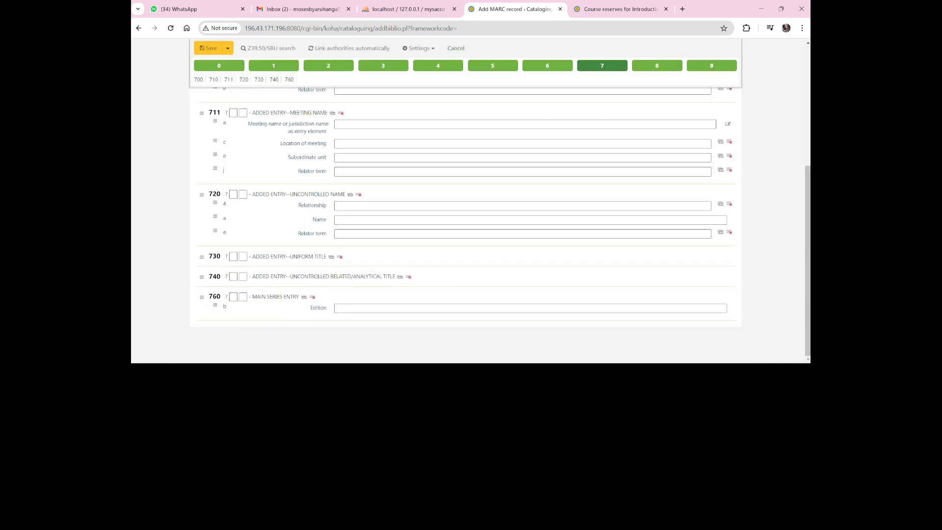
pyautogui.scroll(5, 471, 201)
pyautogui.click(657, 121)
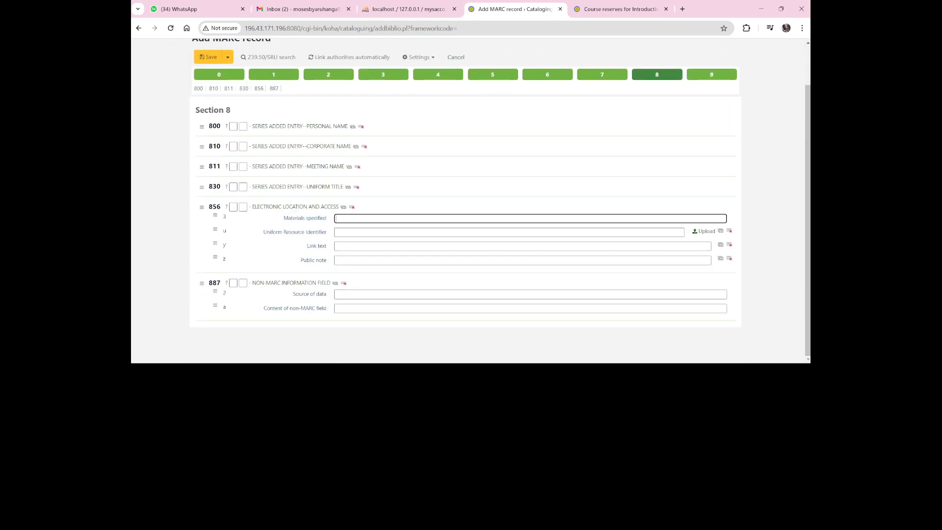
pyautogui.scroll(1, 465, 196)
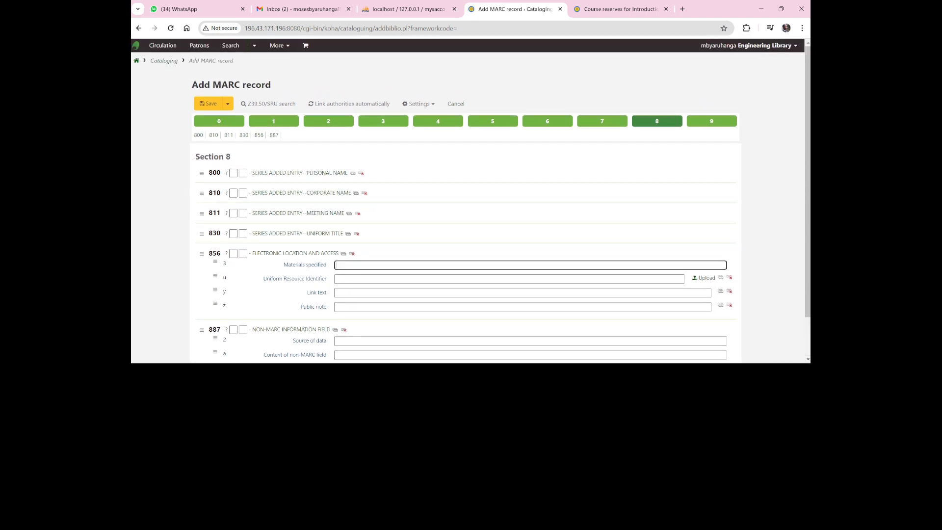
# Set the Koha item type in the record's 942 added entry elements field to Course Reserve
pyautogui.click(712, 121)
pyautogui.click(519, 205)
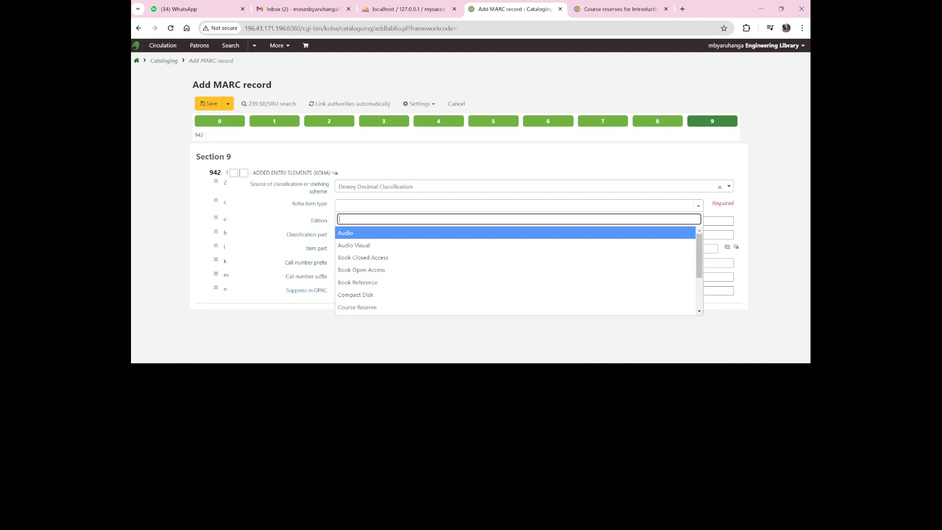
pyautogui.press('Down')
pyautogui.press('Down')
pyautogui.press('Down')
pyautogui.press('Down')
pyautogui.press('Down')
pyautogui.press('Down')
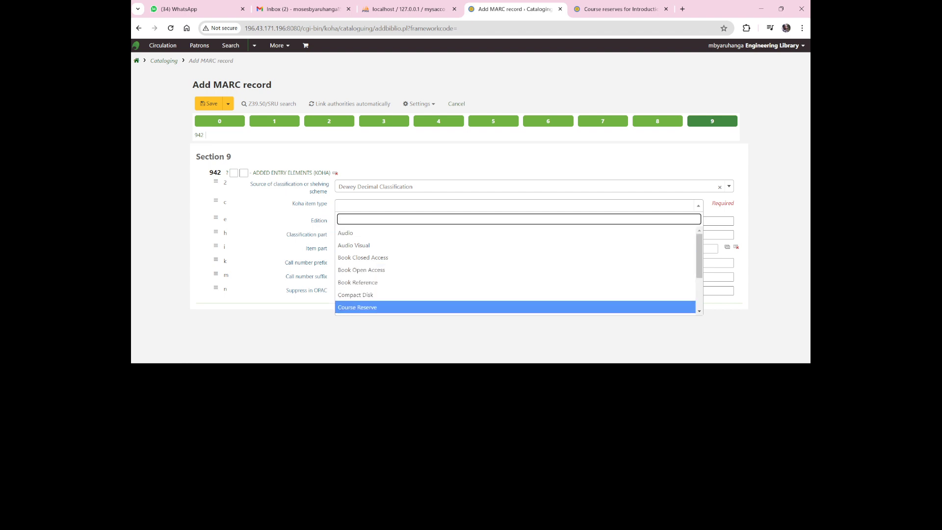
pyautogui.press('Return')
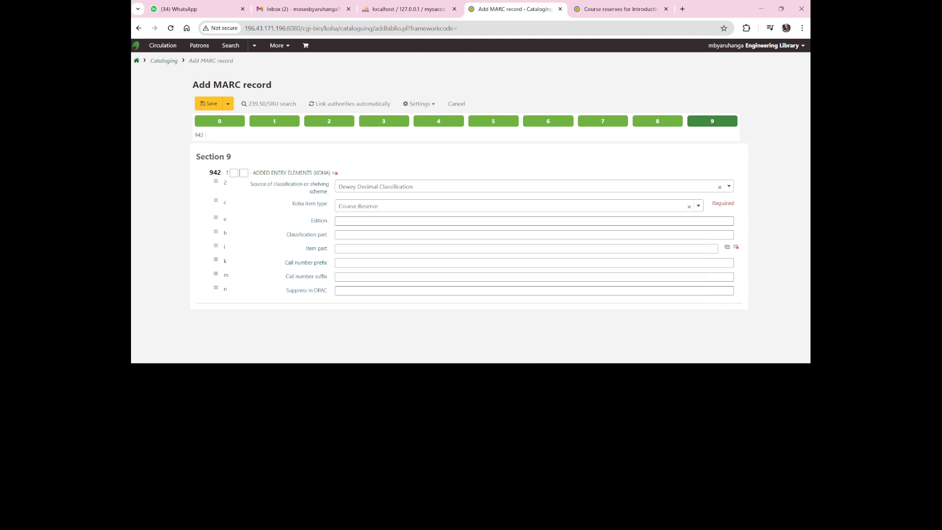
# Go to the Uniform Resource Identifier subfield of the 856 electronic location and access field
pyautogui.click(658, 120)
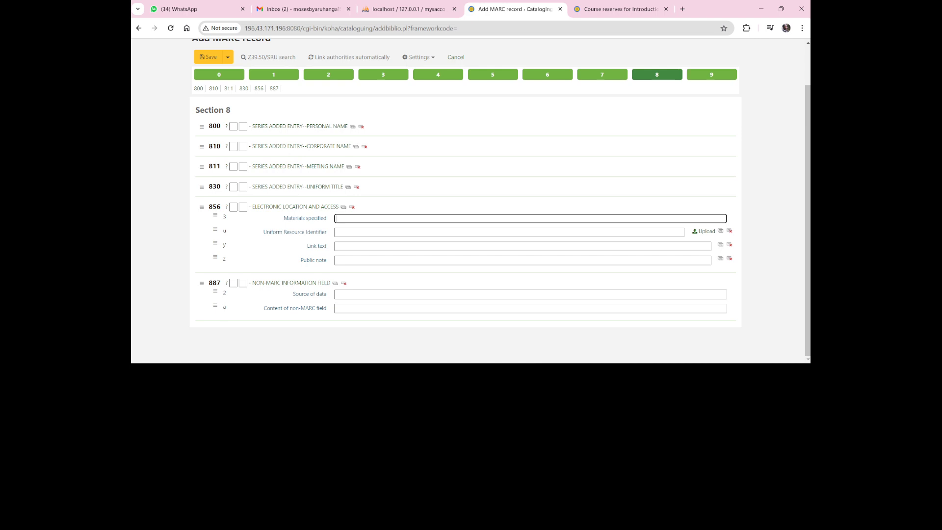
pyautogui.click(509, 232)
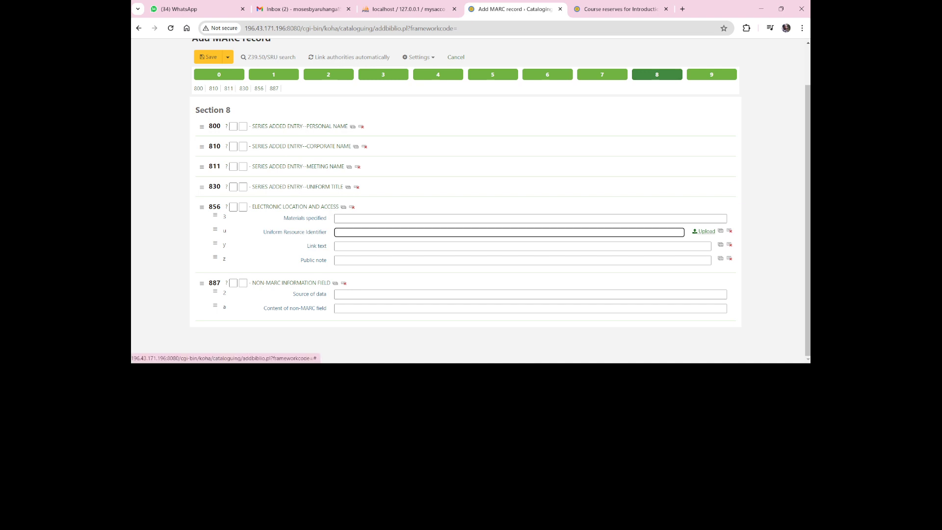
pyautogui.click(704, 232)
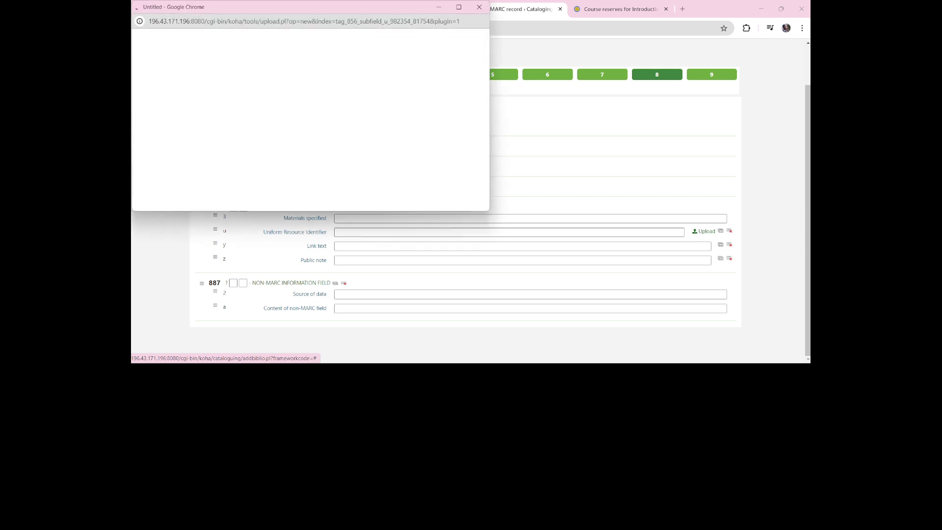
pyautogui.moveTo(388, 7); pyautogui.dragTo(398, 66)
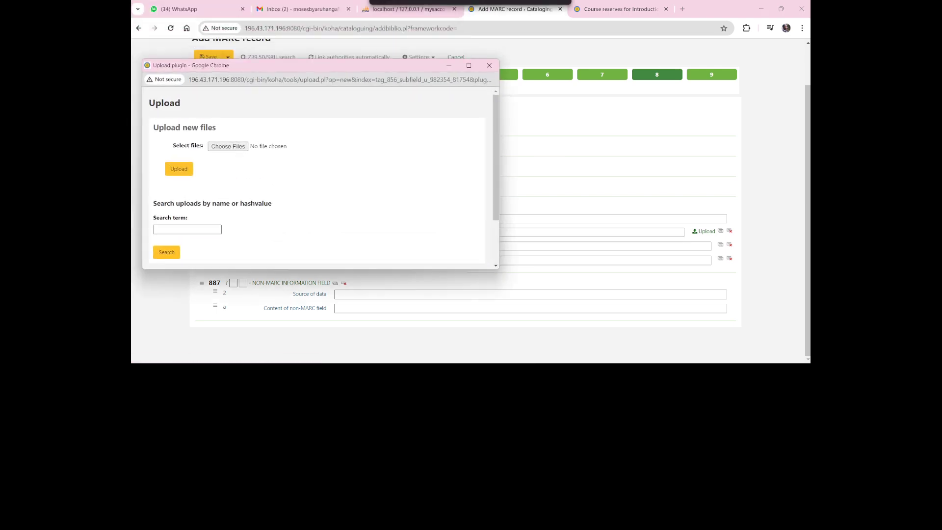
pyautogui.click(489, 66)
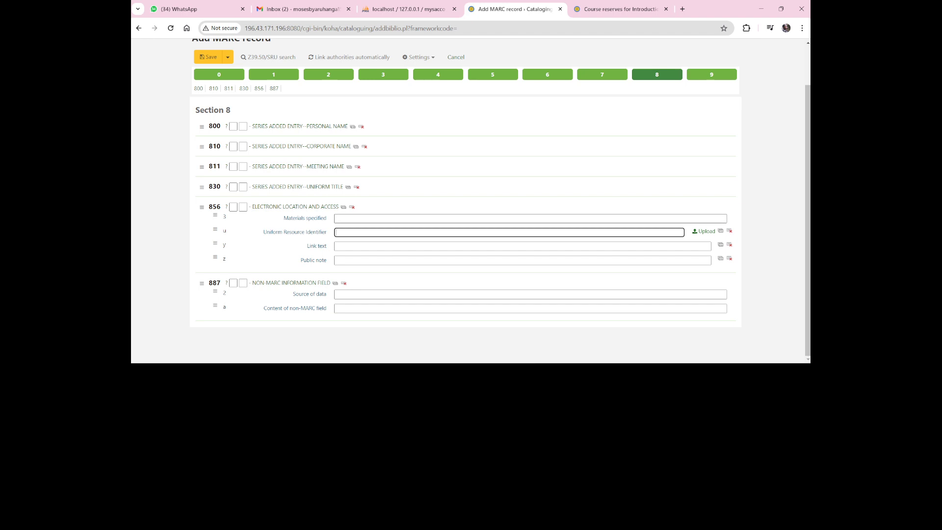
# Open the file upload for the 856 Uniform Resource Identifier and select "Test course reserve full text" from the Downloads folder
pyautogui.click(704, 231)
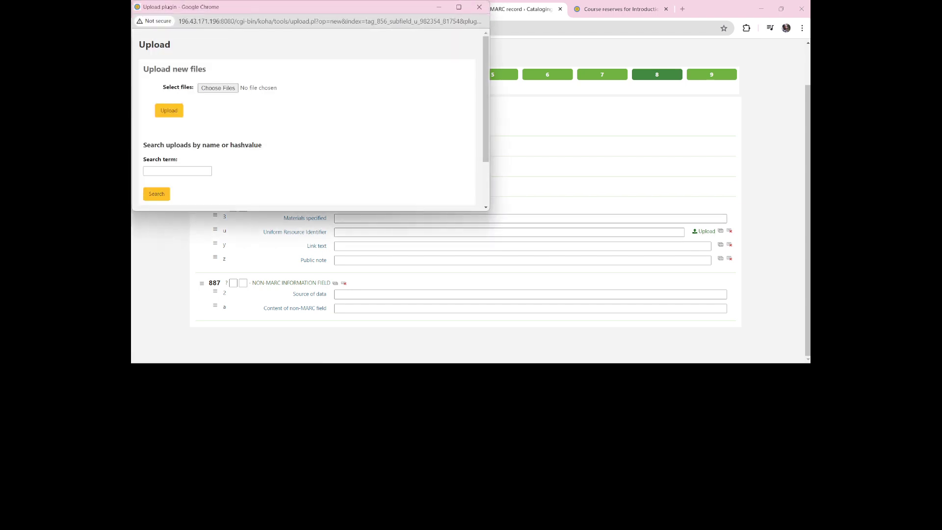
pyautogui.moveTo(222, 7); pyautogui.dragTo(308, 64)
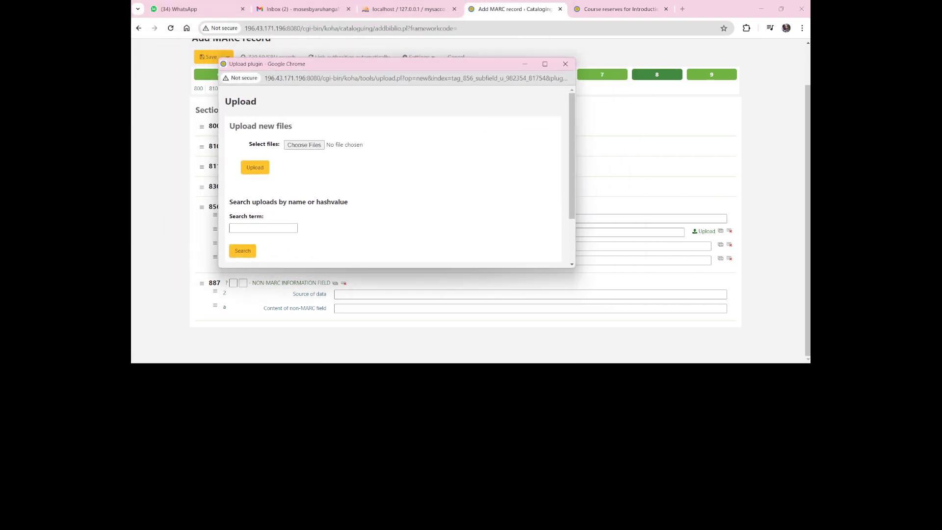
pyautogui.click(304, 145)
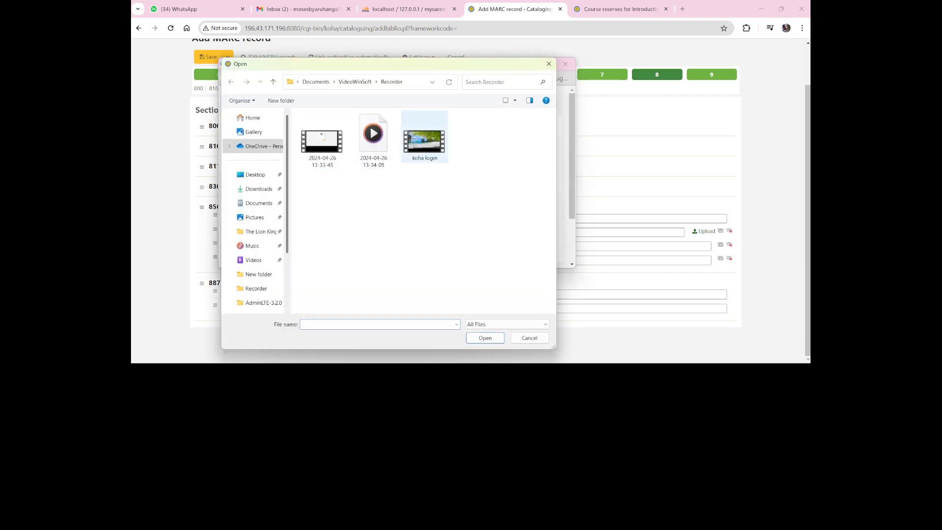
pyautogui.click(259, 189)
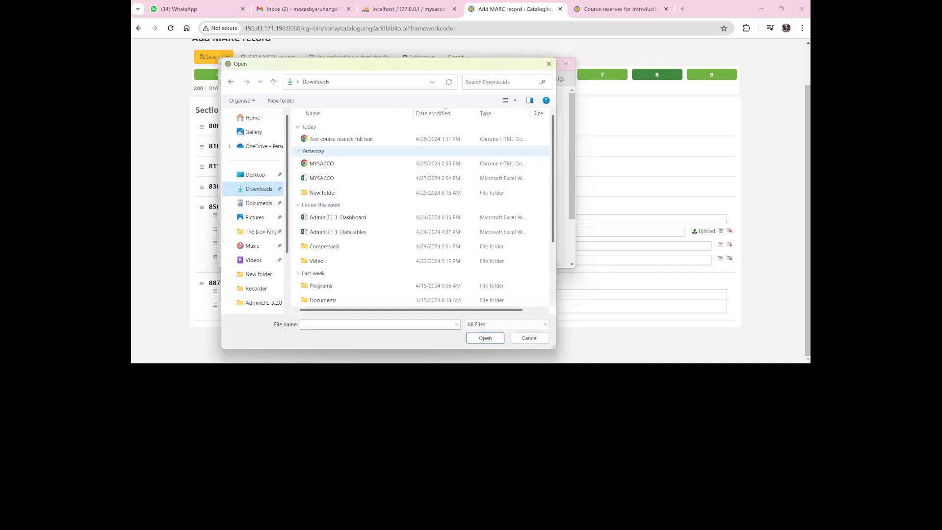
pyautogui.click(341, 139)
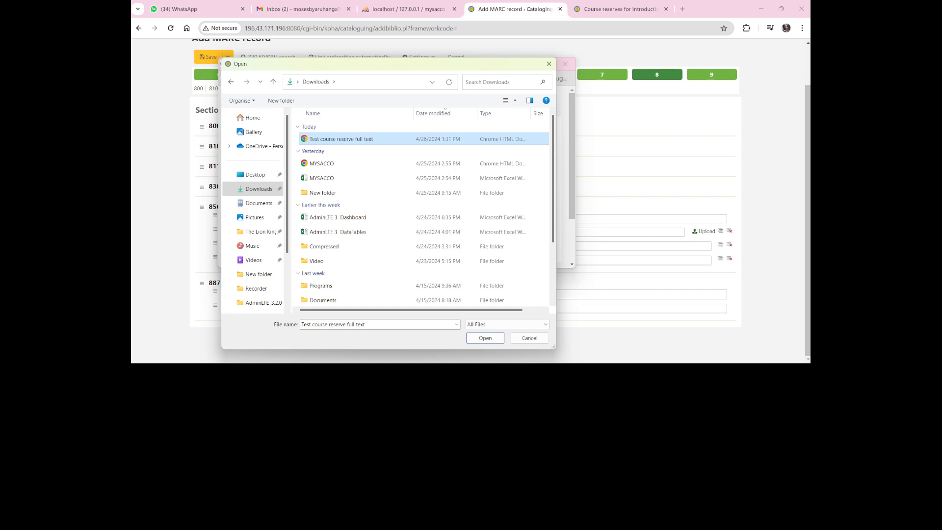
# Rename the "Test course reserve full text" file in Downloads as Test_course_reserve_full_text
pyautogui.moveTo(387, 66); pyautogui.dragTo(422, 43)
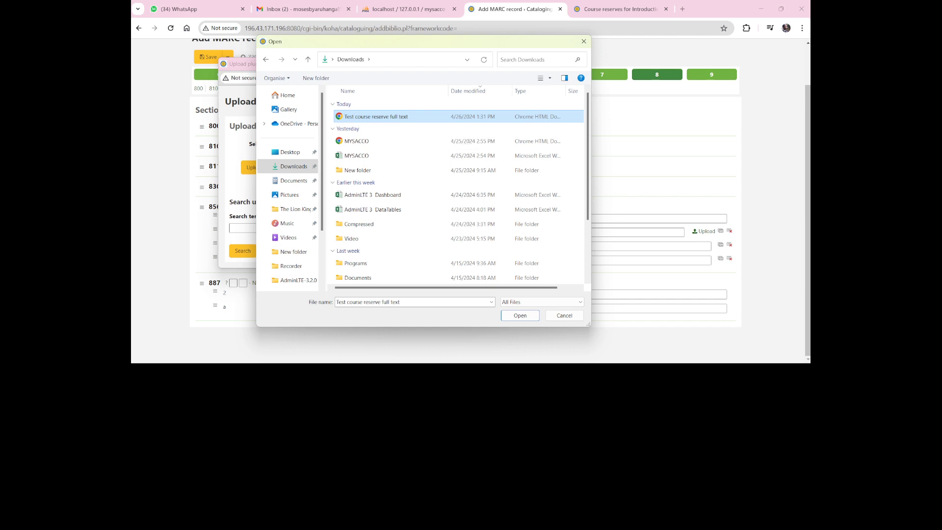
pyautogui.rightClick(404, 116)
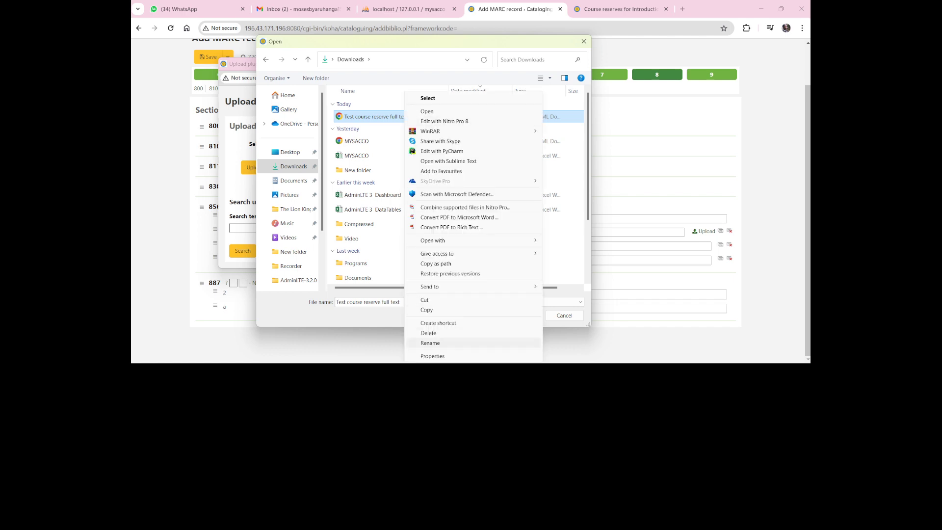
pyautogui.click(422, 343)
pyautogui.click(345, 117)
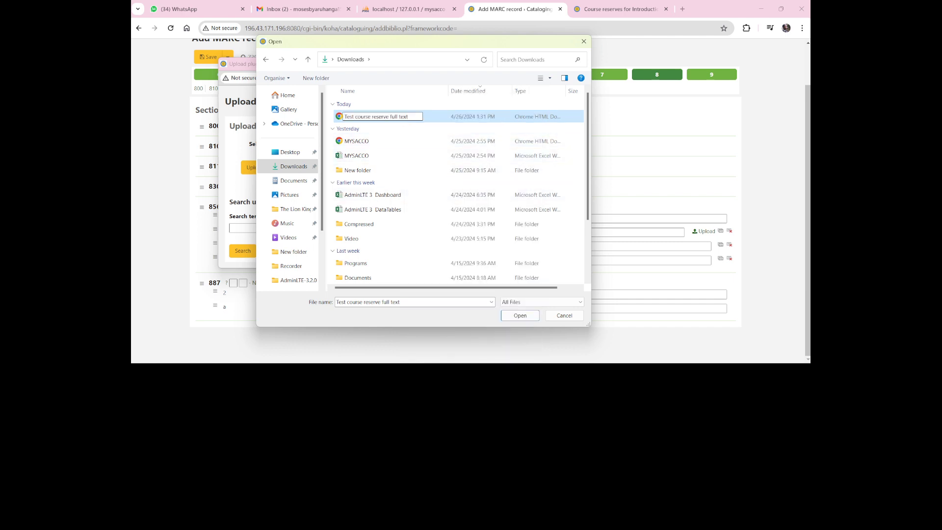
pyautogui.press('BackSpace')
pyautogui.write('_')
pyautogui.click(373, 116)
pyautogui.press('BackSpace')
pyautogui.write('_')
pyautogui.click(391, 117)
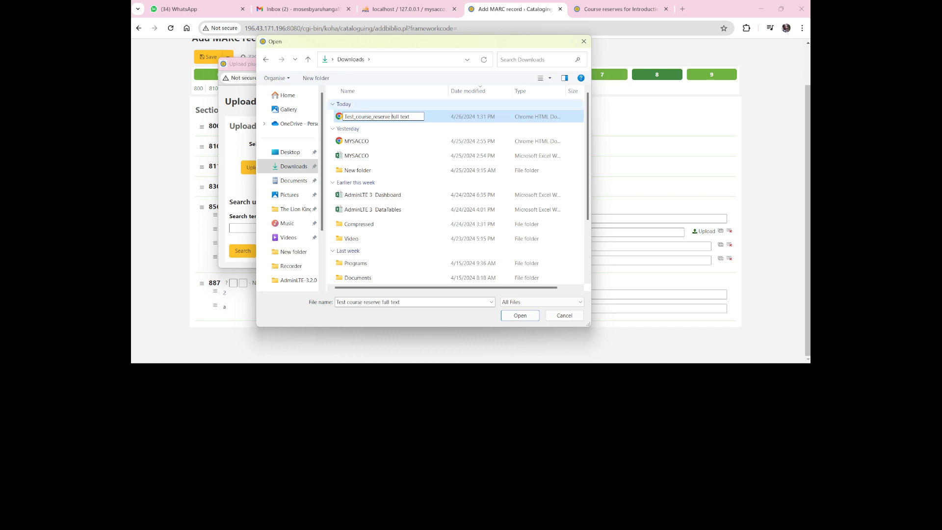
pyautogui.press('BackSpace')
pyautogui.write('_')
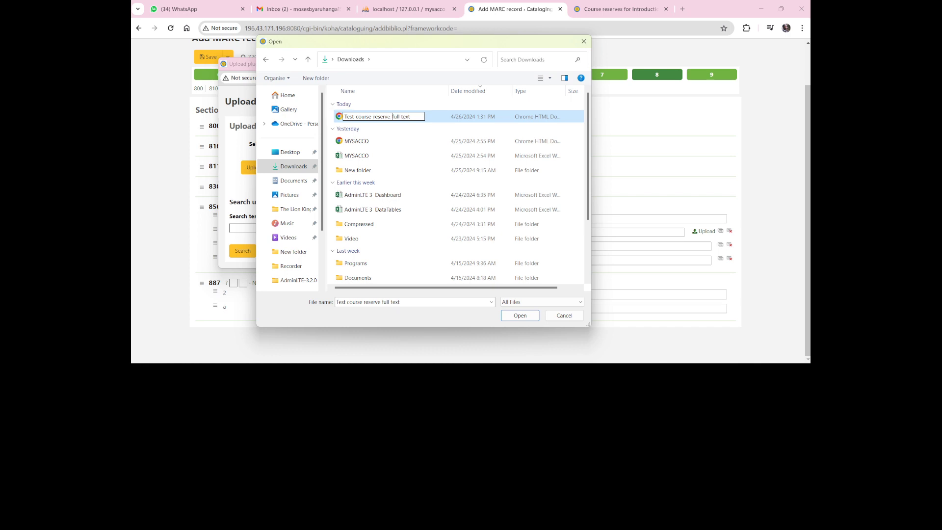
pyautogui.press('BackSpace')
pyautogui.write('_')
pyautogui.press('Return')
# Choose the Test_course_reserve_full_text PDF and upload it to Koha
pyautogui.click(378, 116)
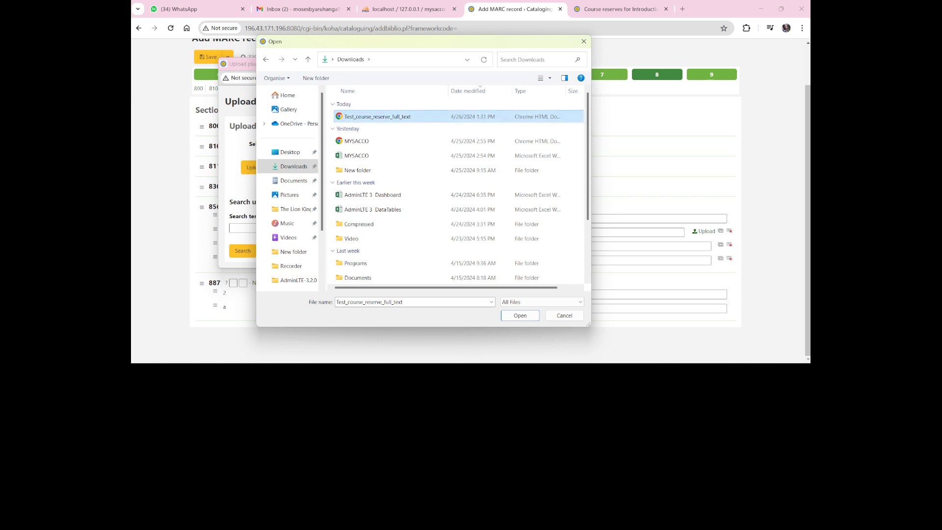
pyautogui.click(520, 316)
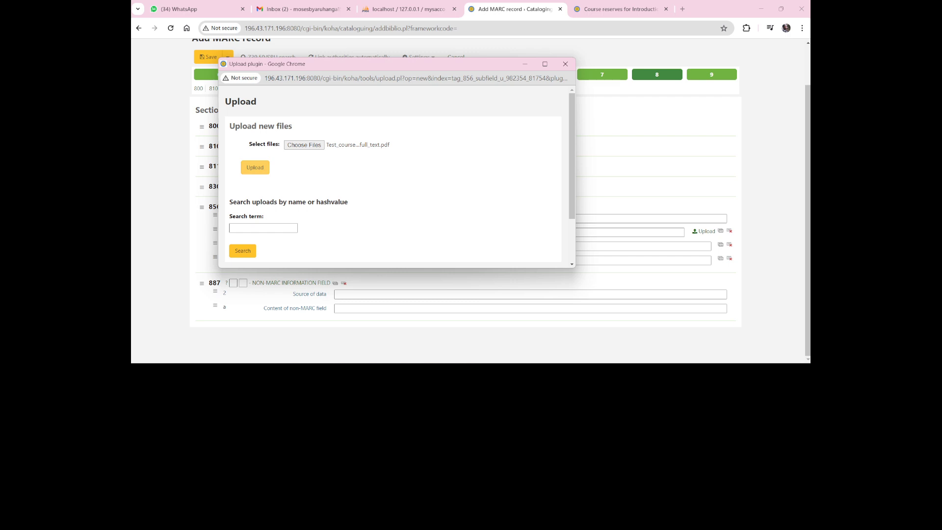
pyautogui.click(254, 168)
pyautogui.scroll(-2, 400, 173)
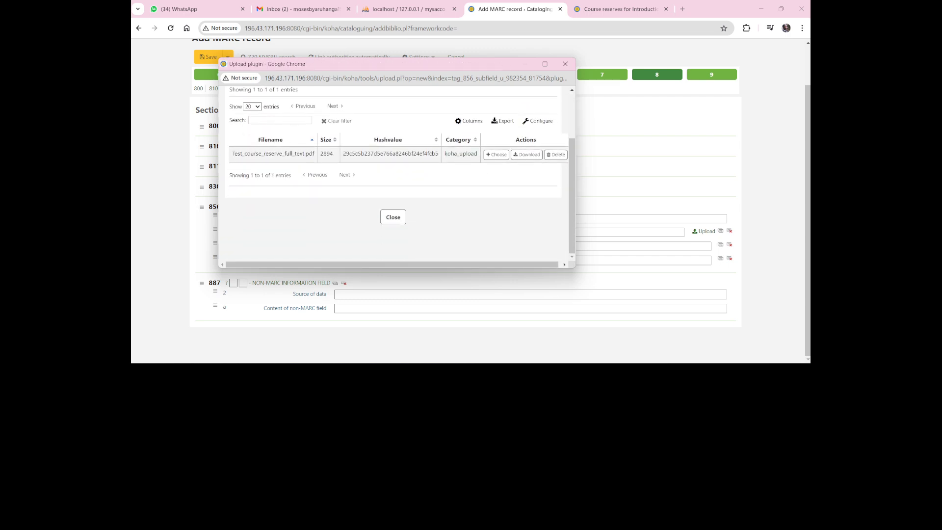
pyautogui.scroll(2, 401, 173)
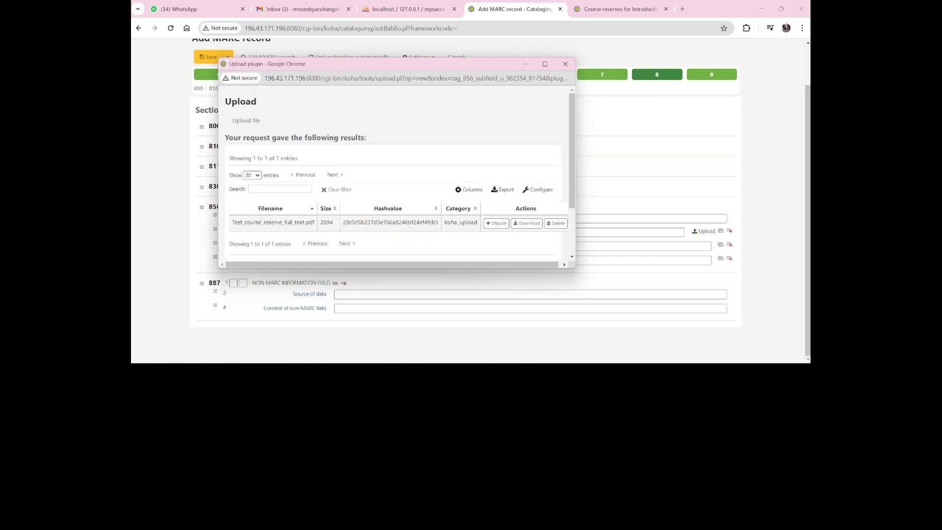
# Copy the name Test_course_reserve_full_text from the upload results and close the upload window
pyautogui.moveTo(368, 138); pyautogui.dragTo(224, 138)
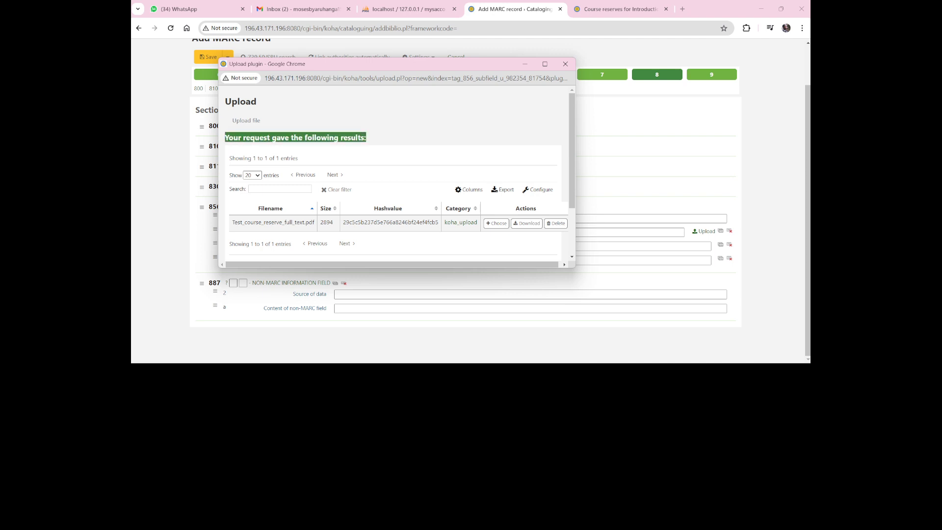
pyautogui.moveTo(392, 265); pyautogui.dragTo(395, 264)
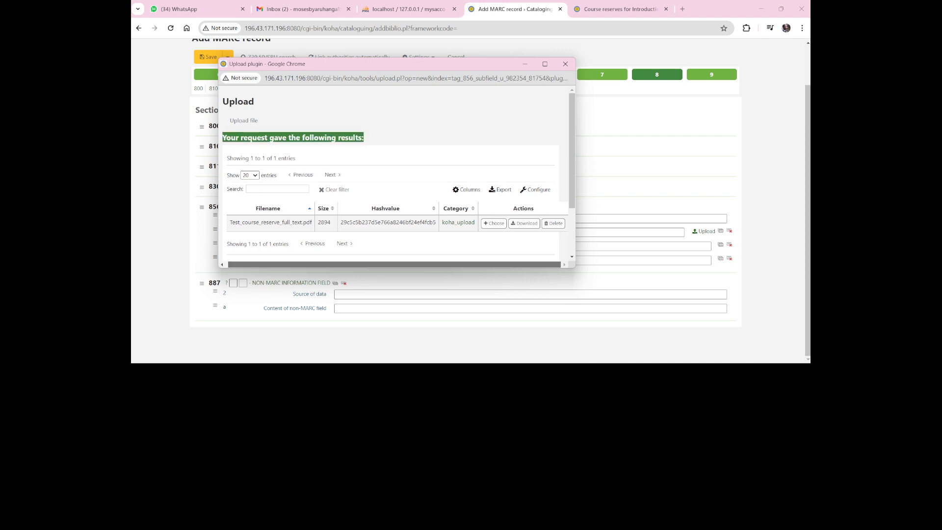
pyautogui.scroll(-1, 399, 174)
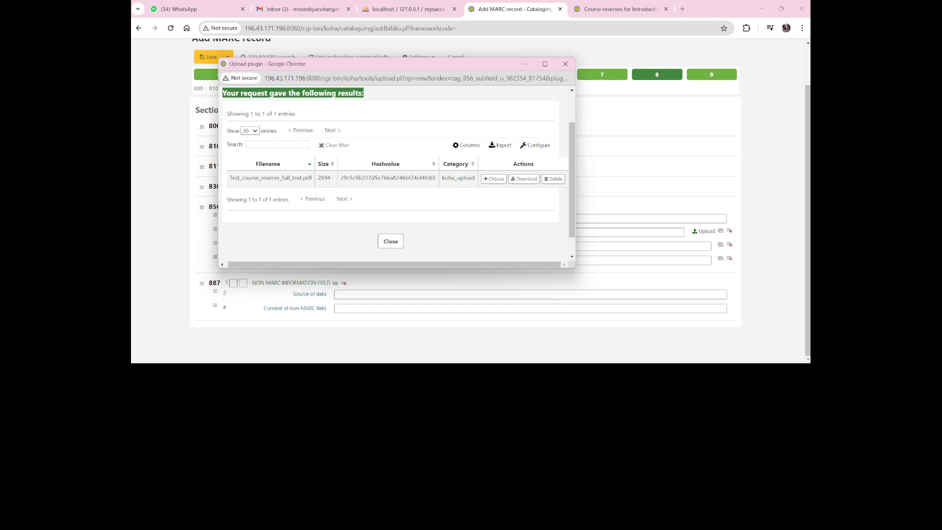
pyautogui.moveTo(304, 178); pyautogui.dragTo(238, 178)
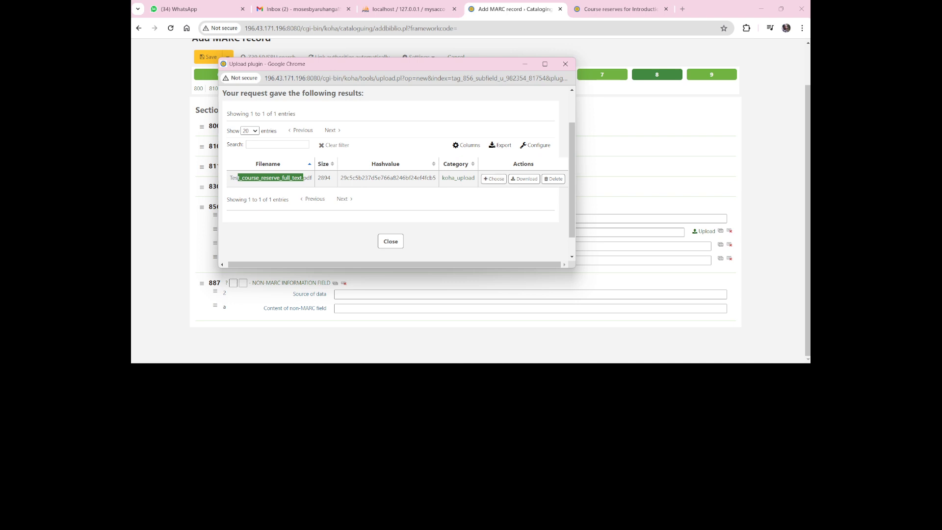
pyautogui.scroll(1, 391, 241)
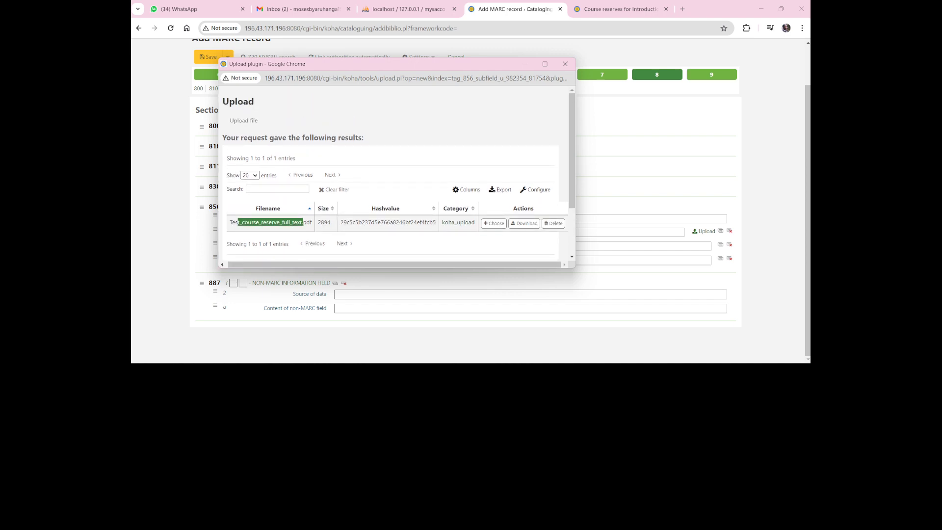
pyautogui.scroll(-1, 399, 177)
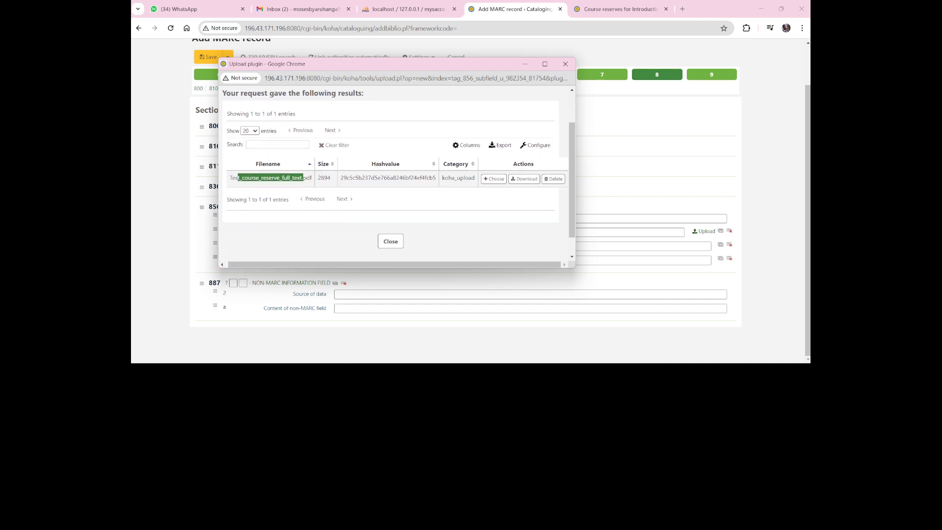
pyautogui.moveTo(297, 178); pyautogui.dragTo(229, 178)
pyautogui.click(390, 241)
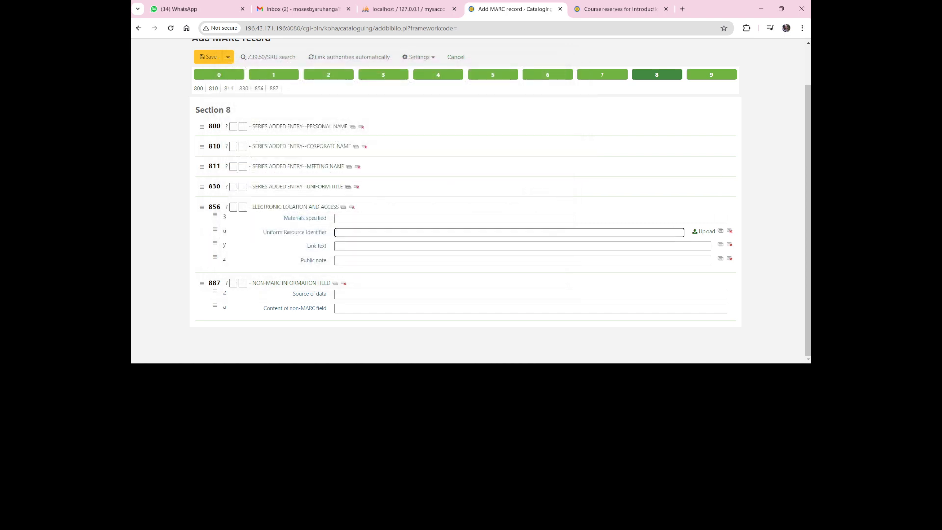
# Search the uploads for Test_course_reserve_full_text from the 856 Uniform Resource Identifier subfield and choose the PDF as its link
pyautogui.click(509, 232)
pyautogui.click(703, 231)
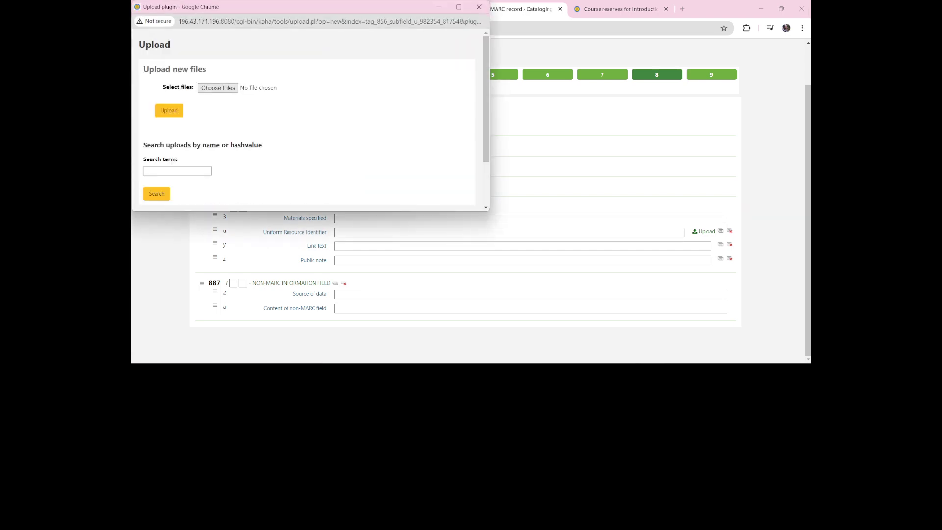
pyautogui.click(177, 172)
pyautogui.hotkey('ctrl', 'v')
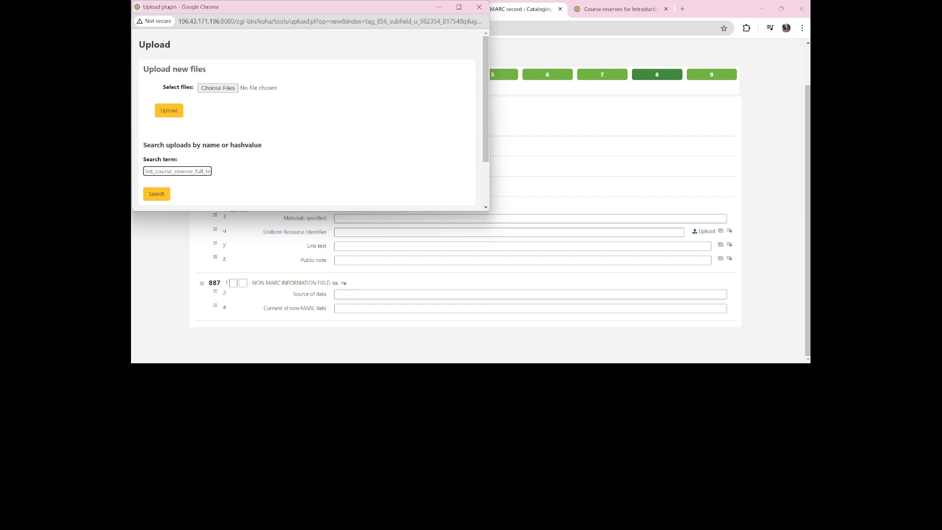
pyautogui.scroll(-1, 308, 120)
pyautogui.click(157, 161)
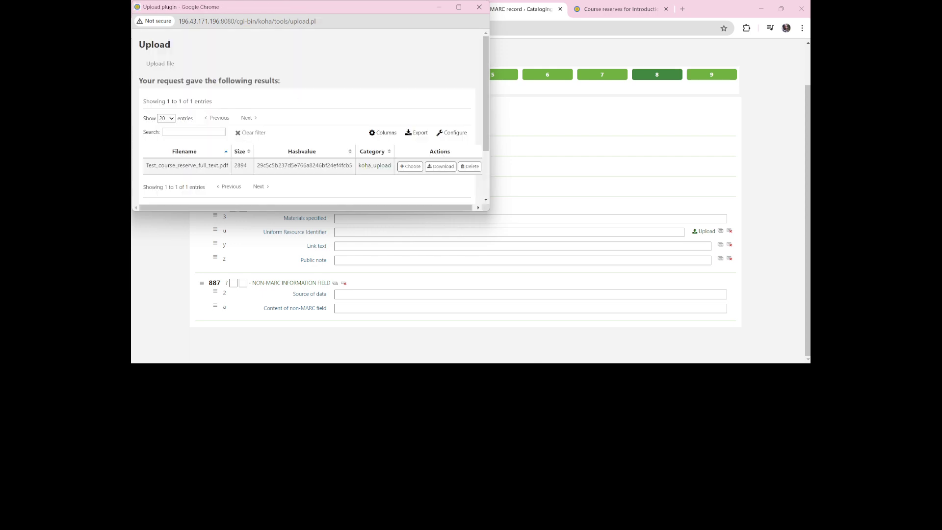
pyautogui.moveTo(240, 208); pyautogui.dragTo(290, 208)
pyautogui.click(408, 166)
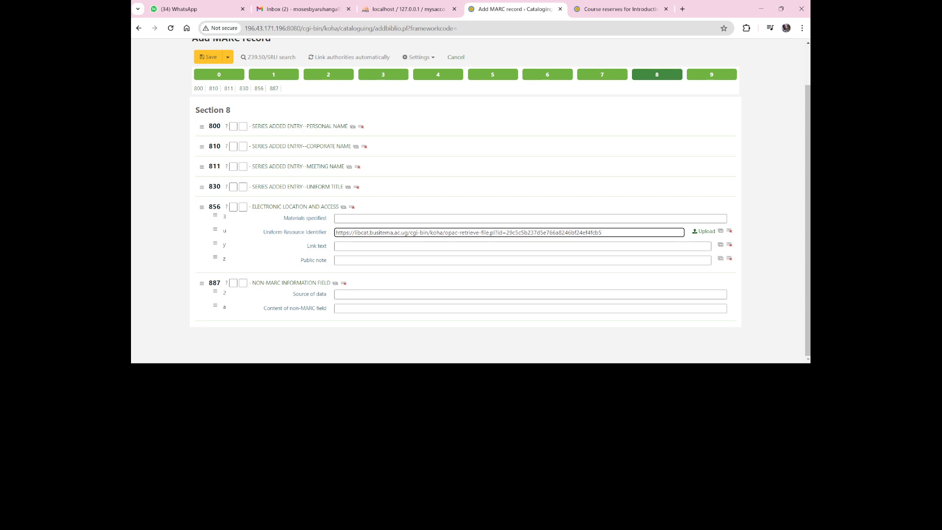
# Fill the required 005 date and time of latest transaction control field in section 0 with the current timestamp
pyautogui.scroll(2, 467, 206)
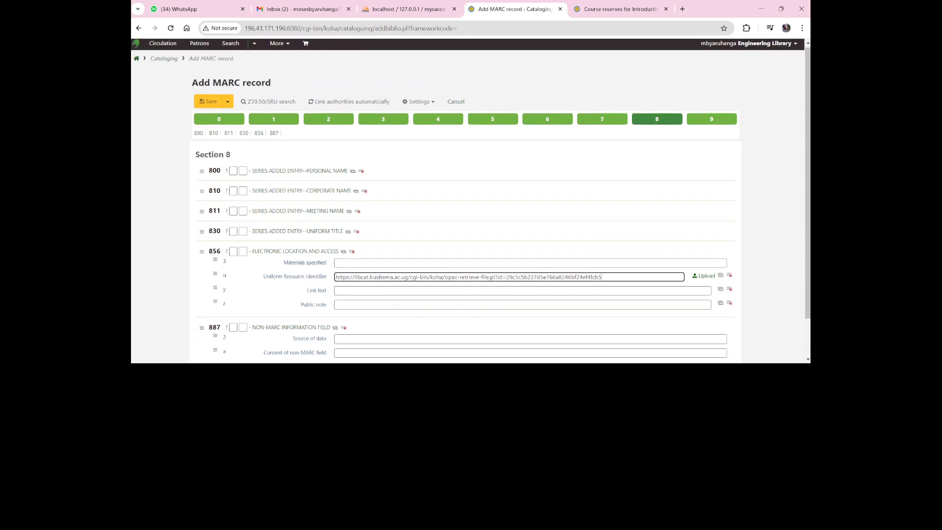
pyautogui.click(712, 122)
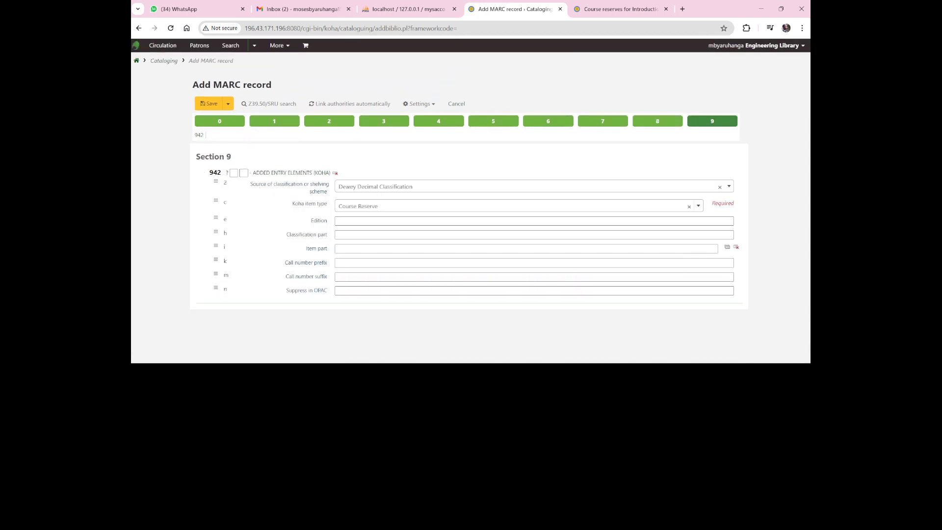
pyautogui.click(219, 121)
pyautogui.scroll(-2, 466, 211)
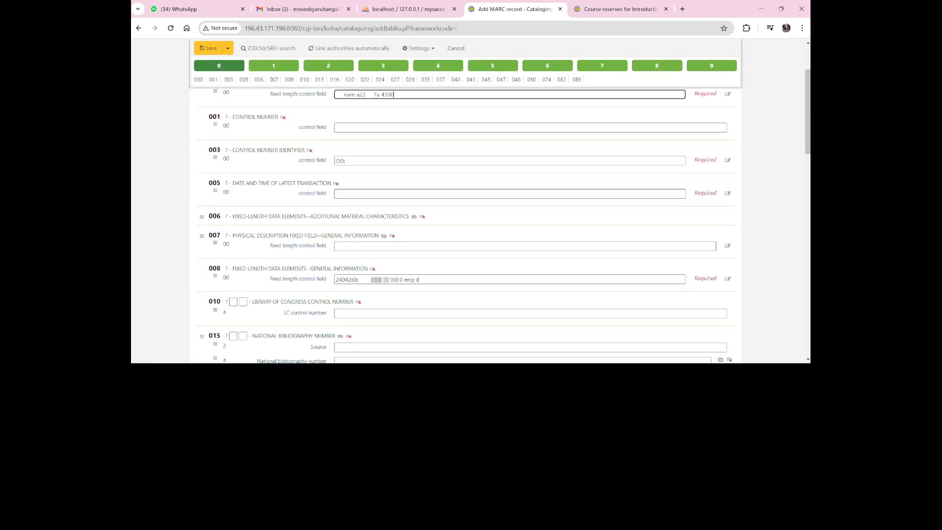
pyautogui.scroll(-1, 466, 221)
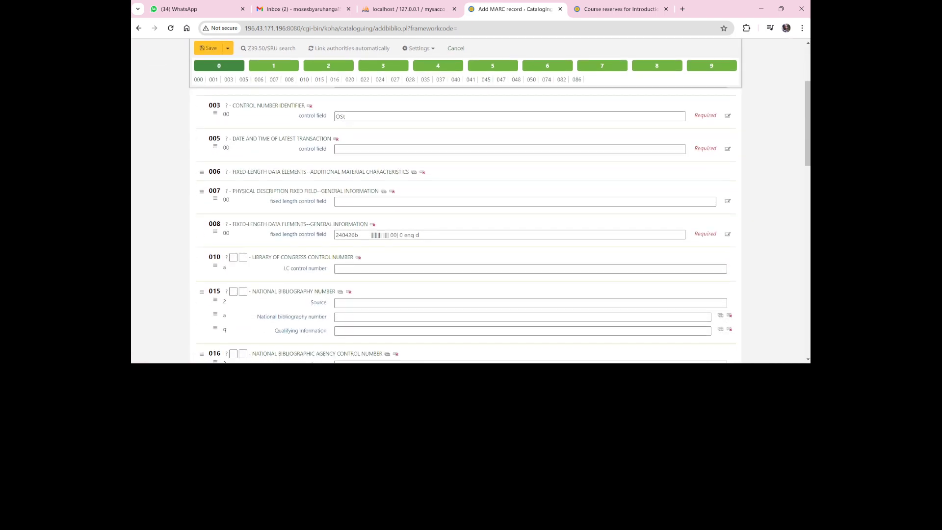
pyautogui.click(352, 149)
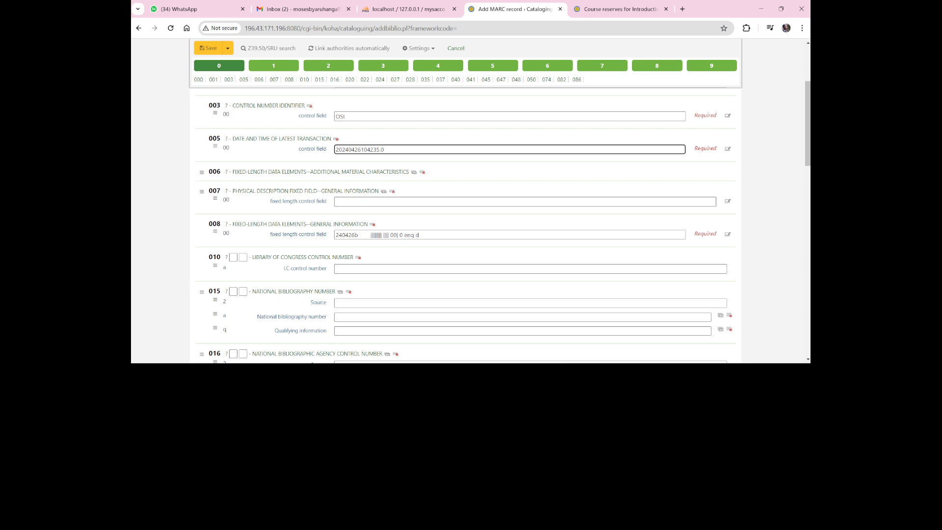
# Check the remaining section 0 fields of the MARC record, including the required 008 and 040 entries
pyautogui.scroll(-3, 466, 221)
pyautogui.scroll(2, 466, 220)
pyautogui.scroll(-9, 466, 221)
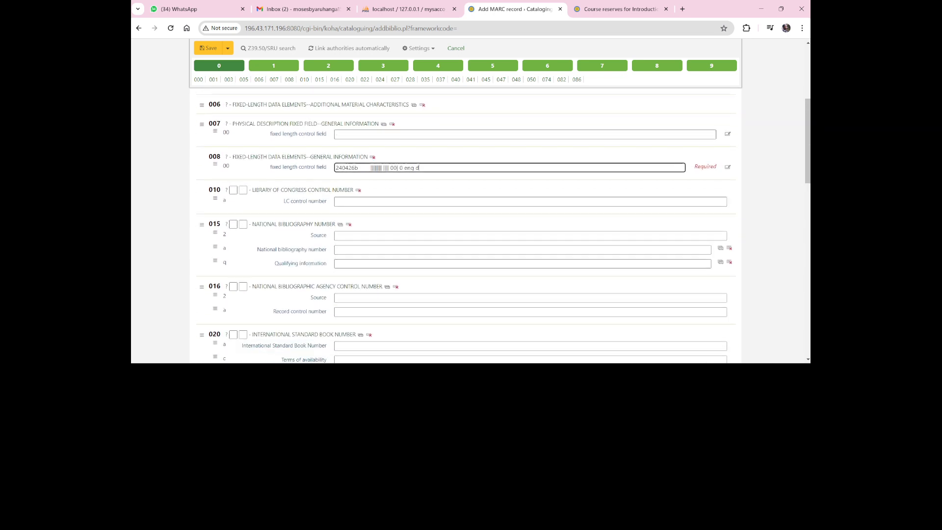
pyautogui.scroll(-5, 466, 221)
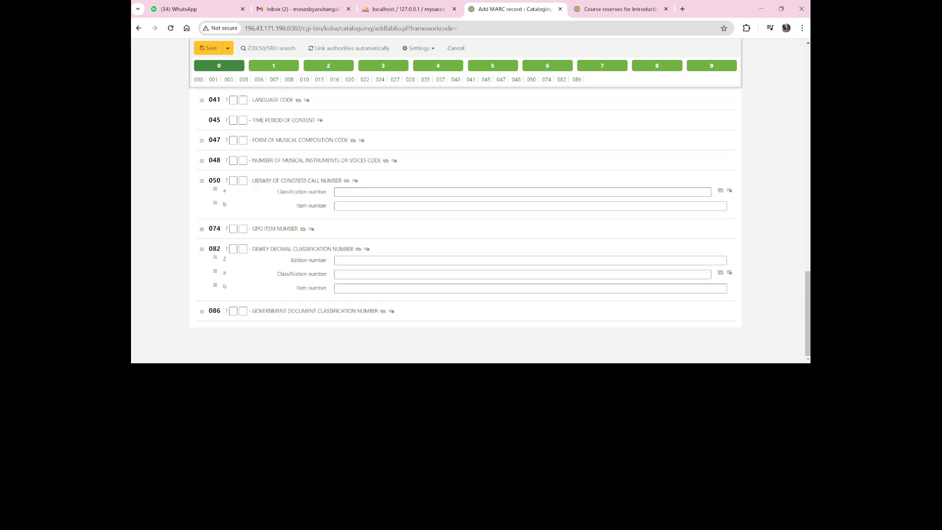
pyautogui.scroll(3, 467, 221)
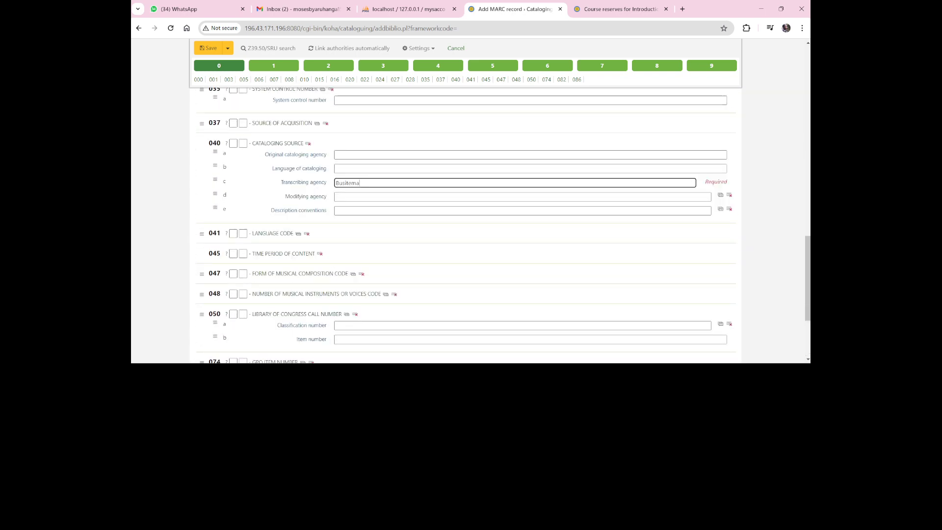
pyautogui.scroll(-3, 466, 221)
pyautogui.scroll(3, 466, 221)
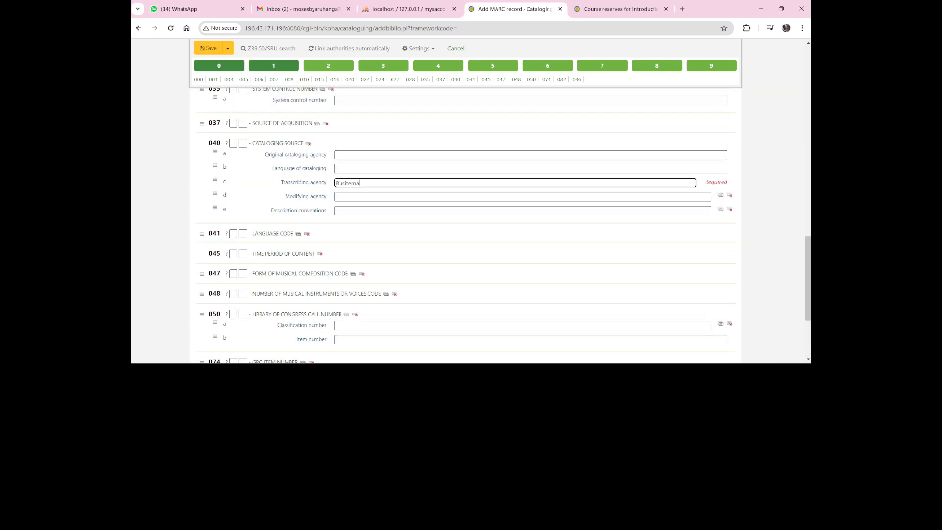
# Review the fields in sections 1 to 3 of the MARC record, including the 245 title statement
pyautogui.click(274, 65)
pyautogui.scroll(2, 466, 221)
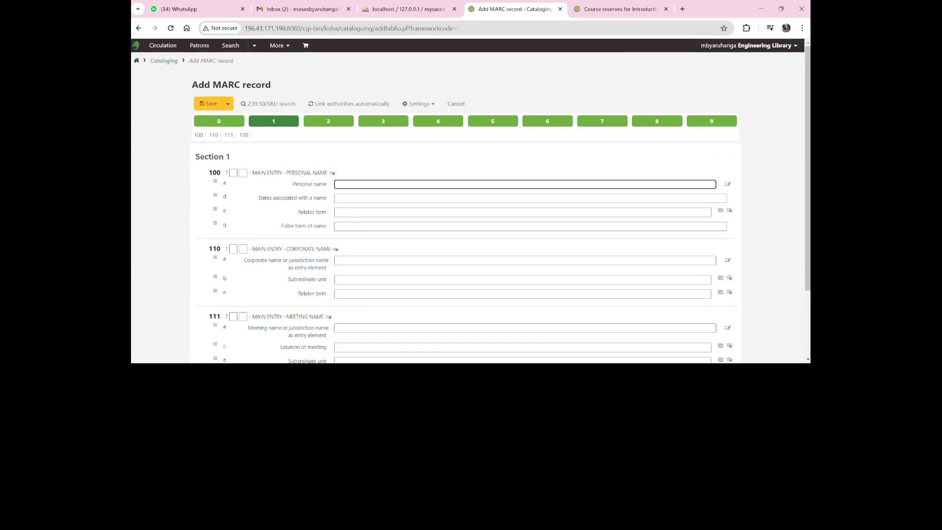
pyautogui.scroll(-2, 466, 220)
pyautogui.scroll(2, 467, 221)
pyautogui.click(328, 121)
pyautogui.scroll(-1, 466, 221)
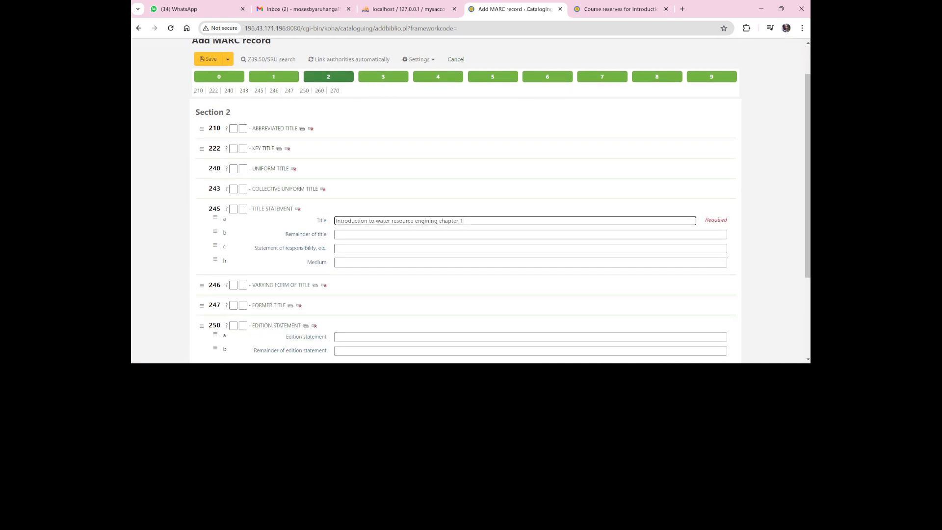
pyautogui.click(466, 235)
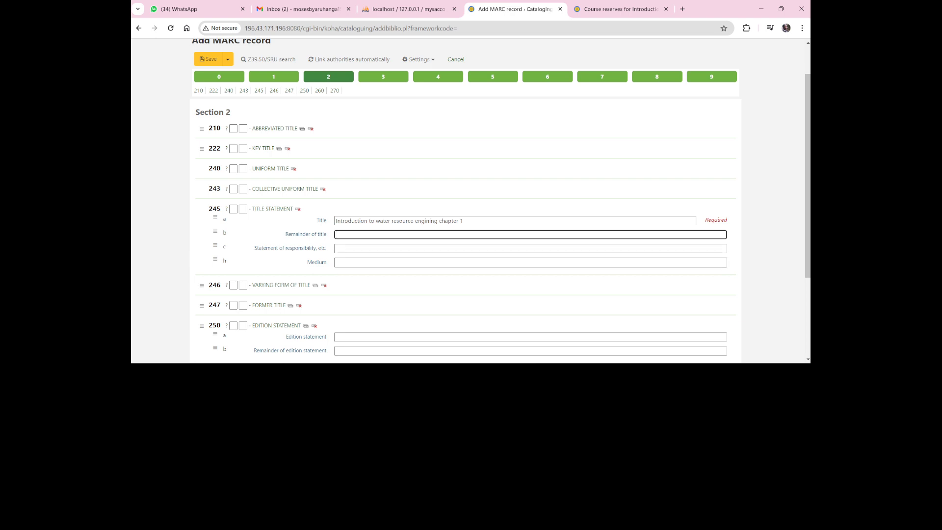
pyautogui.scroll(-3, 467, 221)
pyautogui.scroll(4, 466, 201)
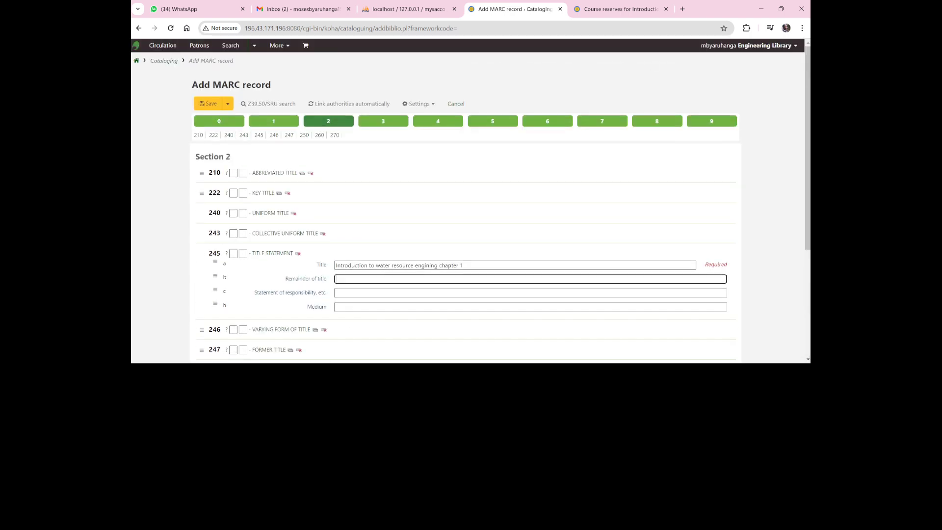
pyautogui.click(383, 122)
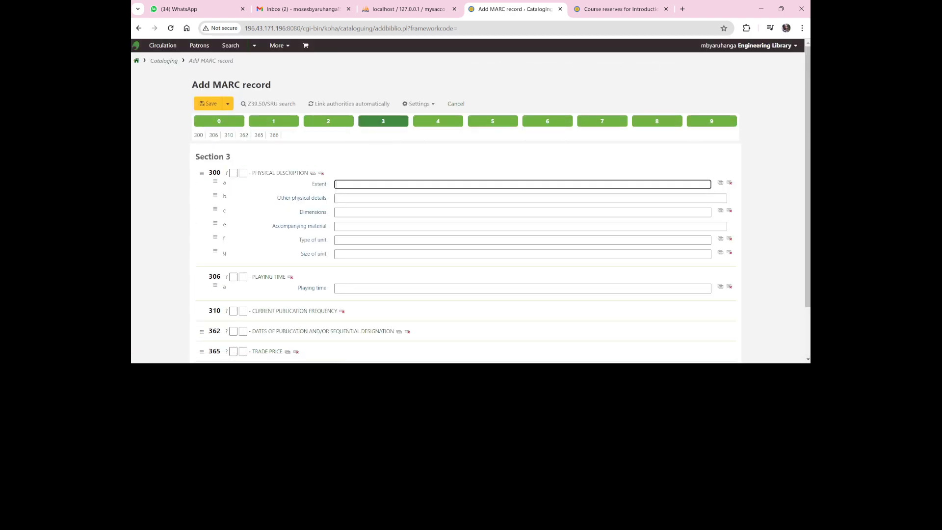
pyautogui.scroll(-2, 466, 221)
pyautogui.scroll(2, 466, 221)
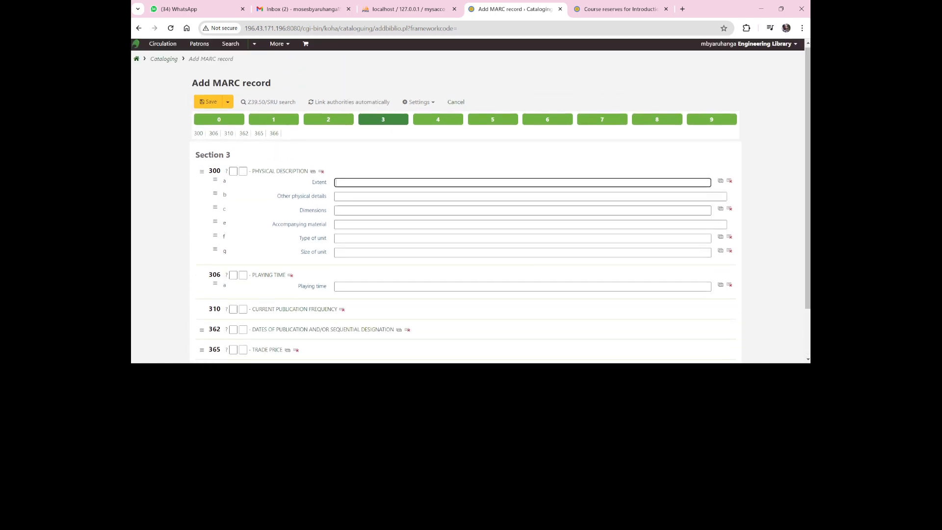
# Look through sections 4 to 6 of the MARC record and save the record
pyautogui.click(439, 121)
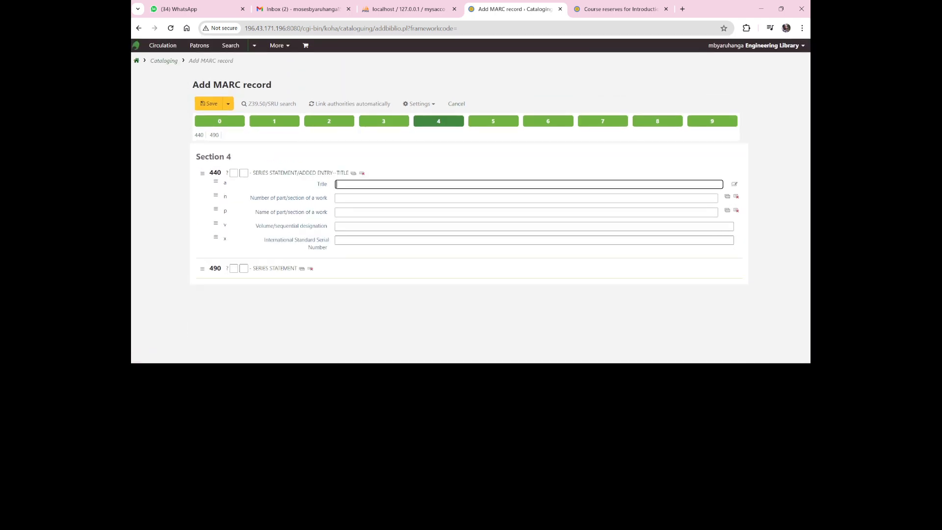
pyautogui.click(493, 121)
pyautogui.scroll(-3, 471, 221)
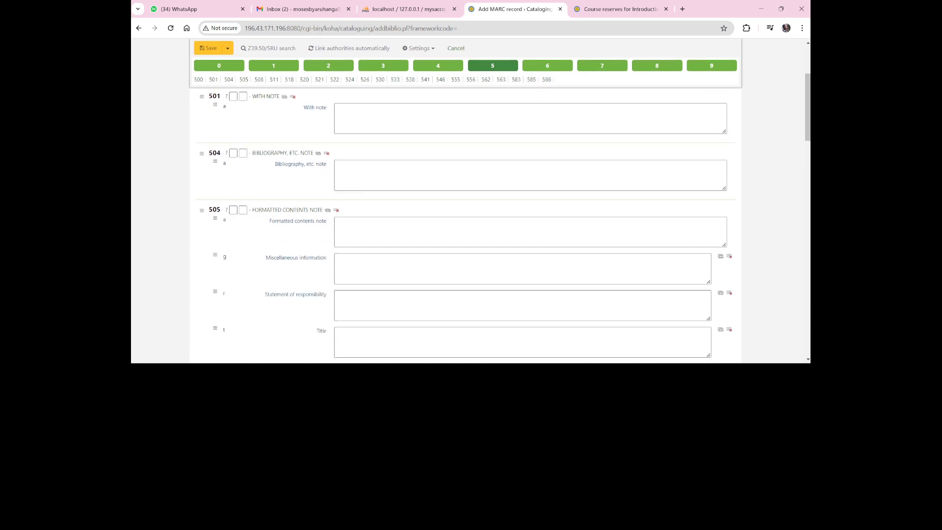
pyautogui.scroll(-4, 471, 221)
pyautogui.click(548, 65)
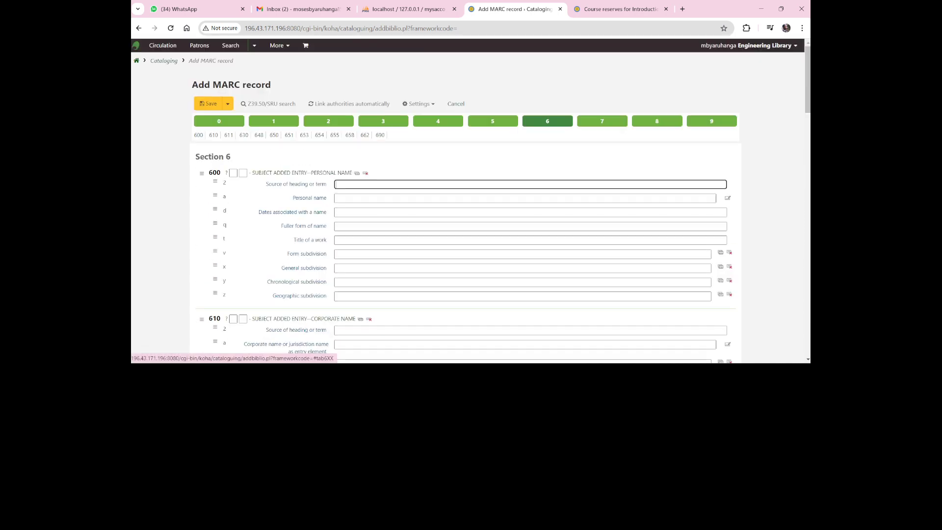
pyautogui.scroll(-2, 471, 221)
pyautogui.scroll(2, 471, 220)
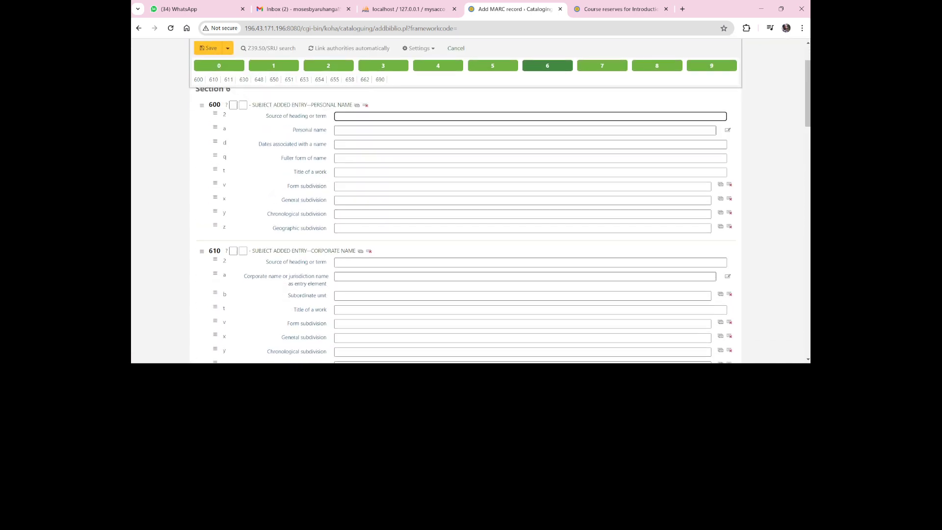
pyautogui.click(208, 103)
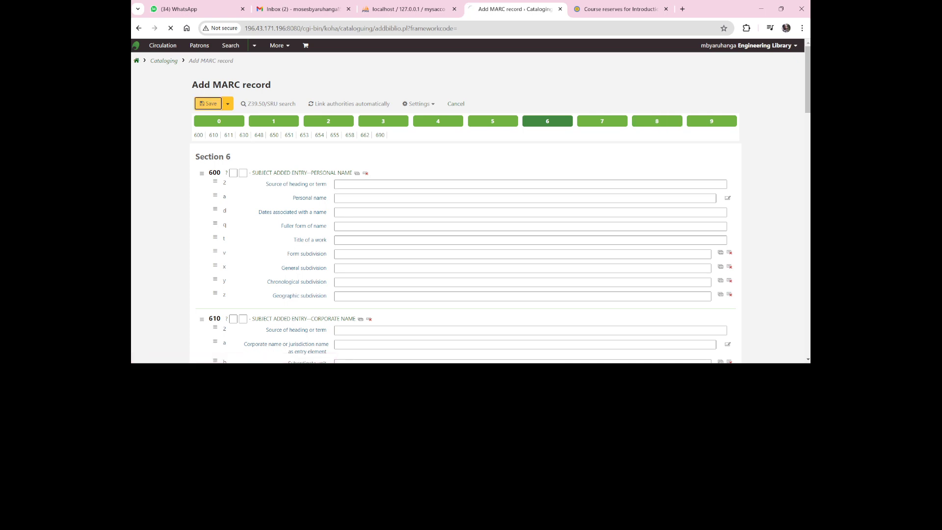
# Add an item to the new record with Engineering Library as home and current library and Course Reserve as item type
pyautogui.scroll(-4, 491, 221)
pyautogui.scroll(-6, 471, 221)
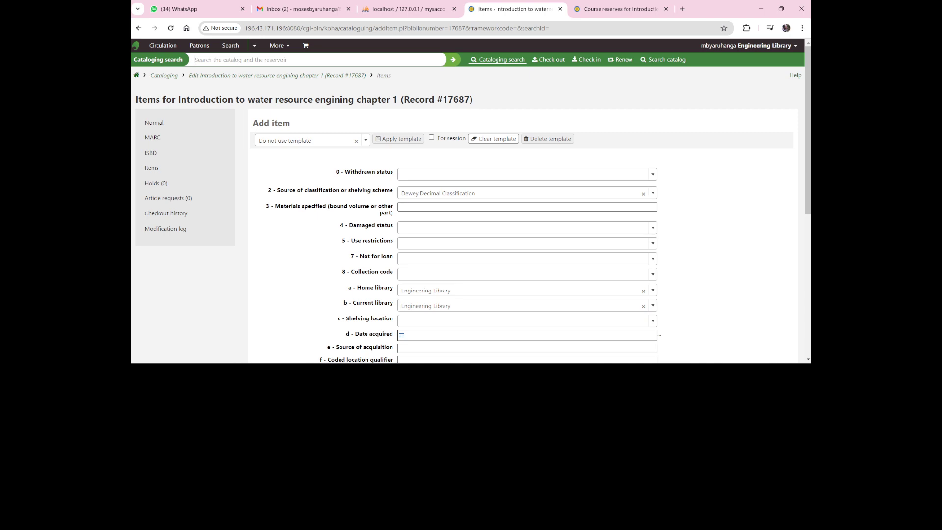
pyautogui.scroll(-5, 471, 220)
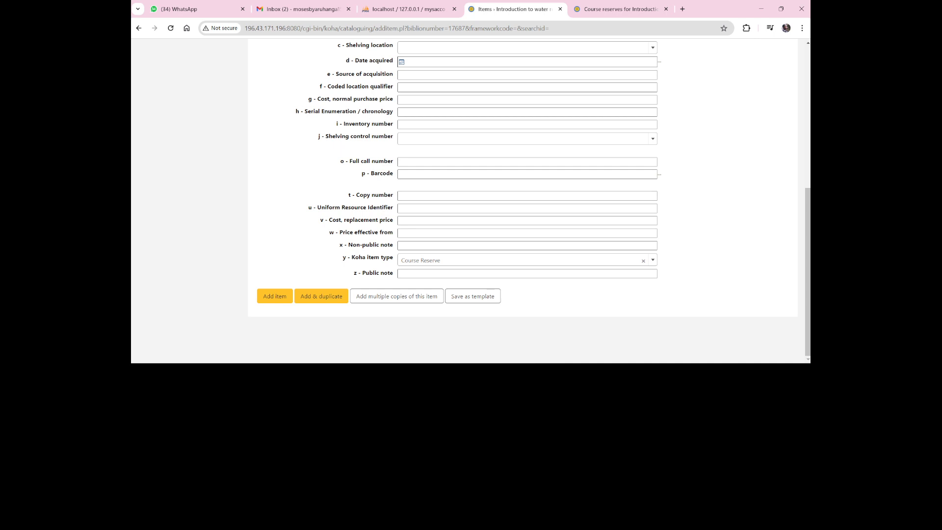
pyautogui.scroll(5, 471, 221)
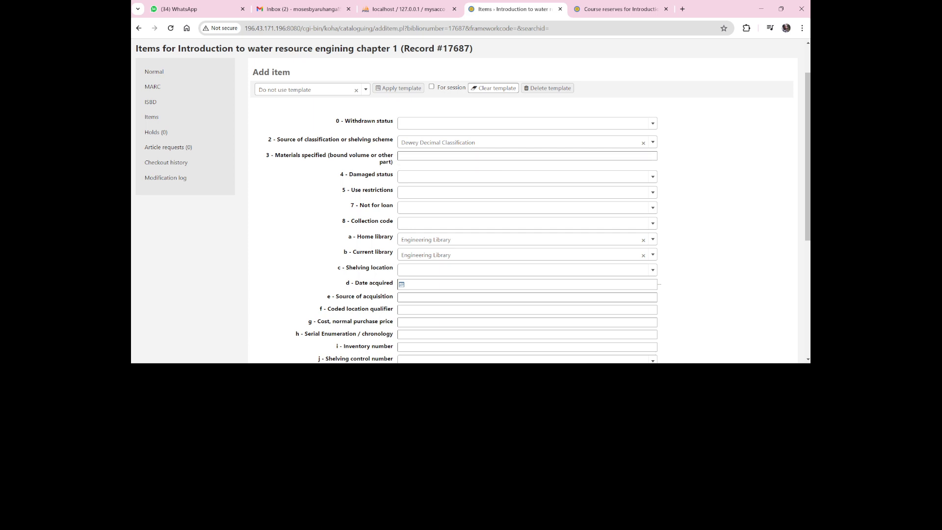
pyautogui.scroll(-5, 471, 202)
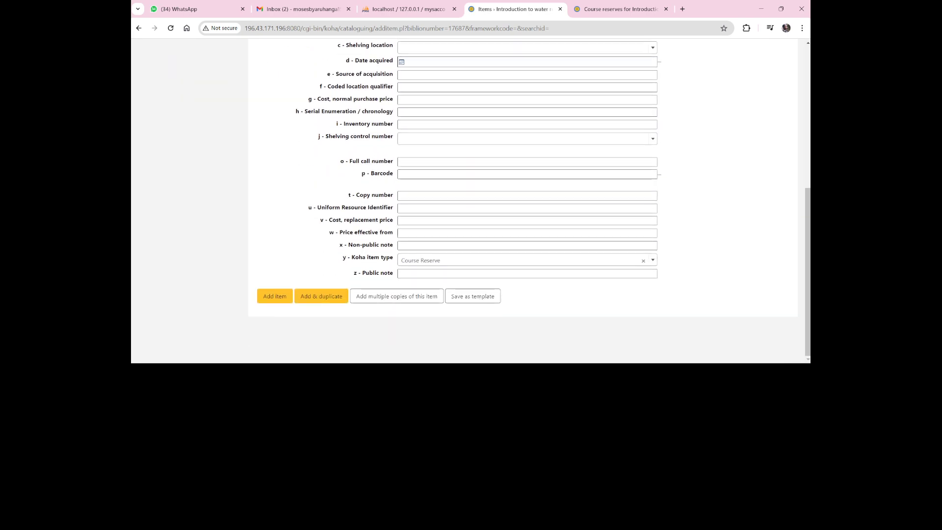
pyautogui.click(275, 296)
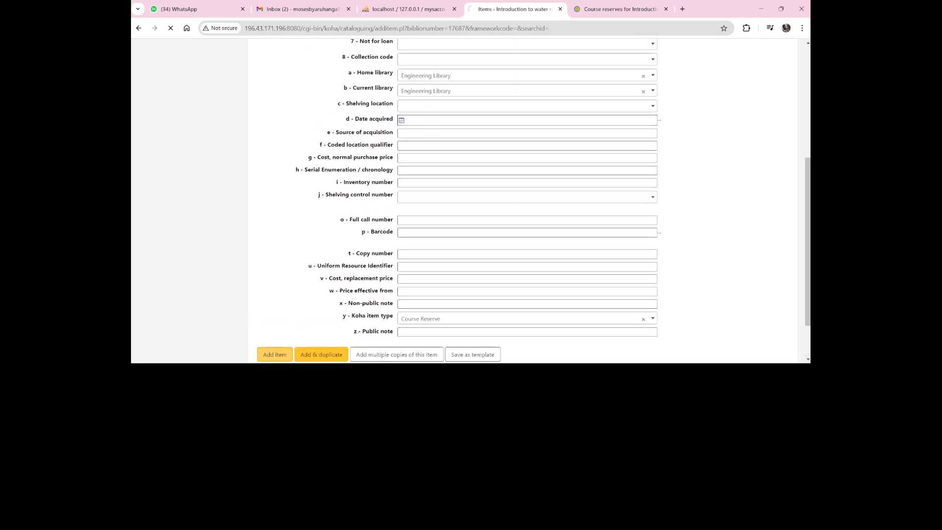
pyautogui.scroll(-10, 471, 201)
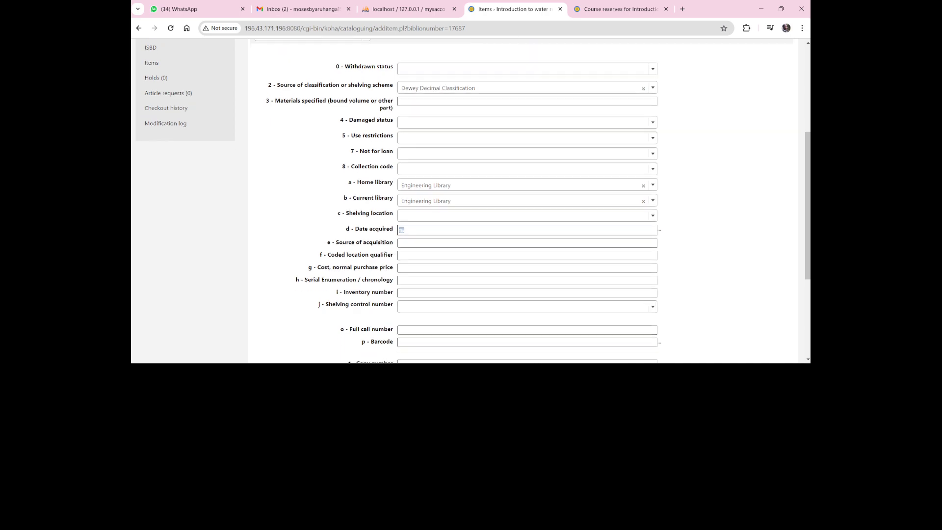
# Open the newly added Course Reserve item for editing and fill its barcode field with an automatically generated barcode
pyautogui.scroll(5, 472, 201)
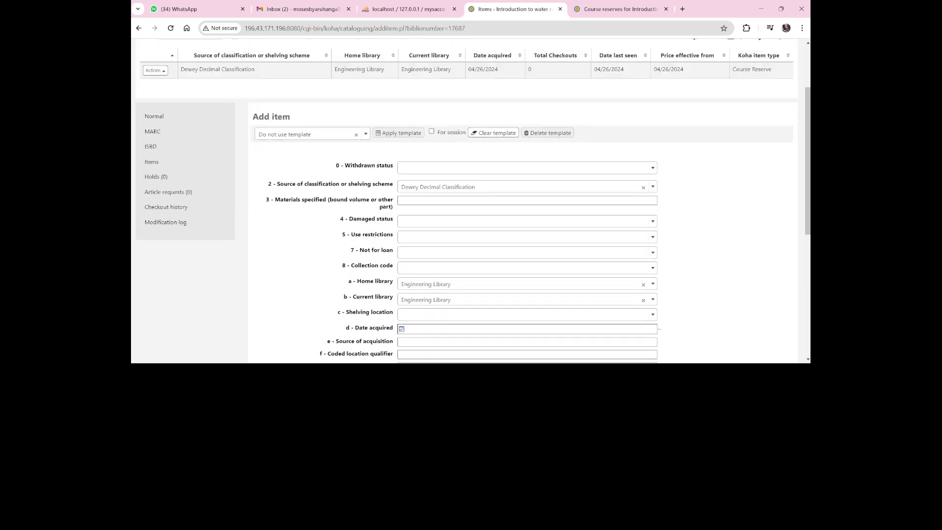
pyautogui.scroll(2, 471, 201)
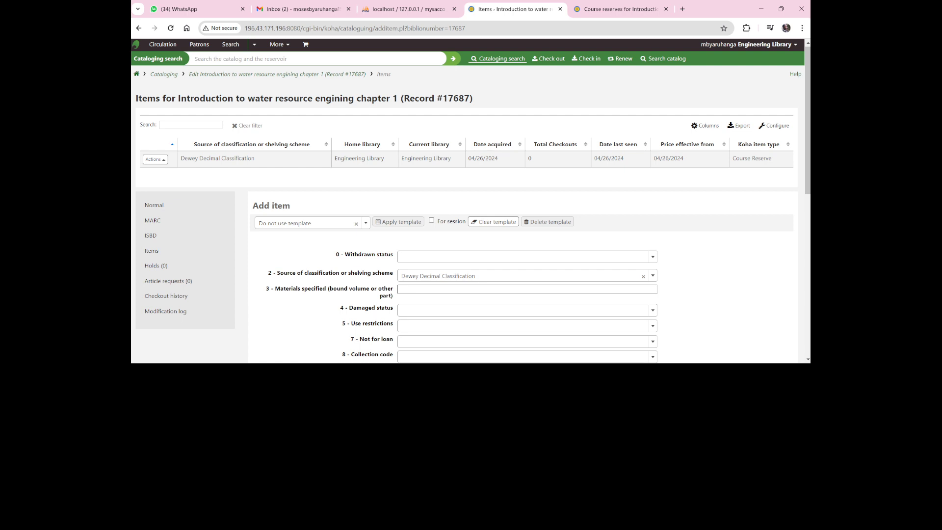
pyautogui.moveTo(771, 158); pyautogui.dragTo(737, 158)
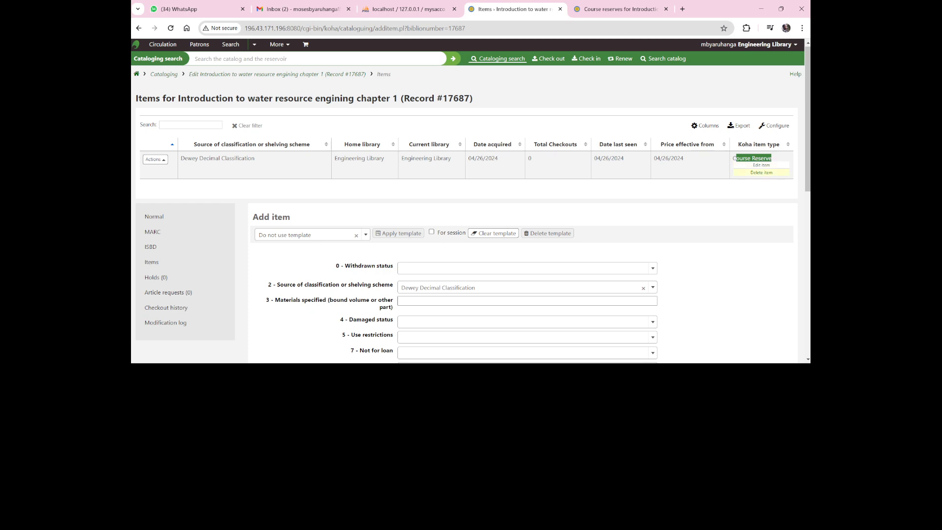
pyautogui.click(761, 165)
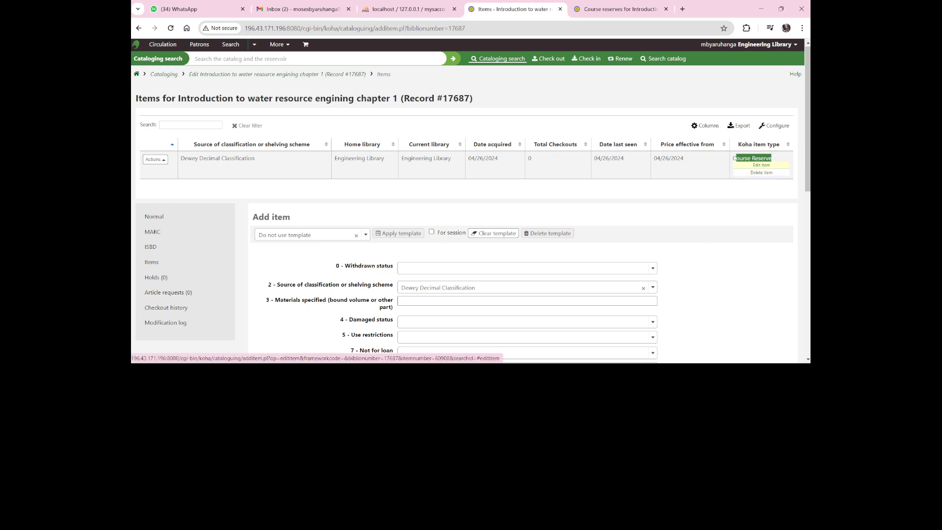
pyautogui.scroll(-4, 471, 196)
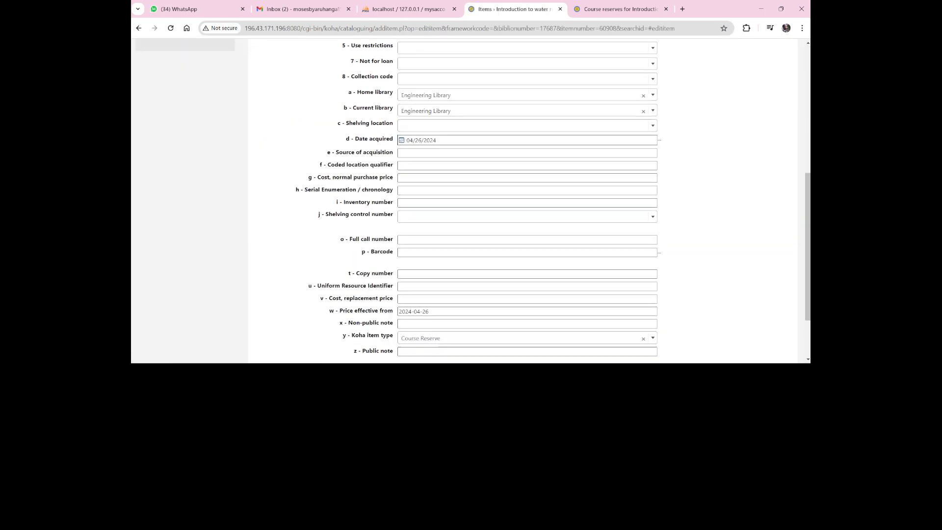
pyautogui.scroll(1, 436, 219)
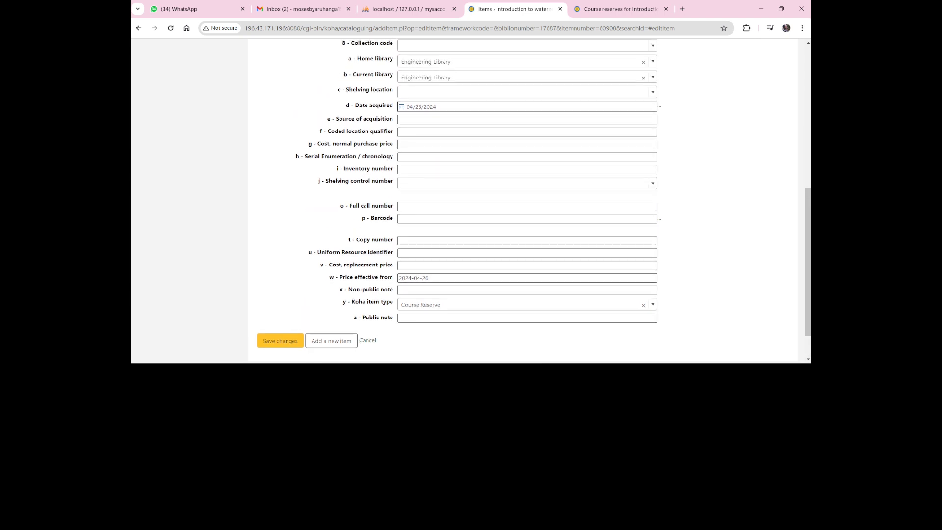
pyautogui.click(436, 219)
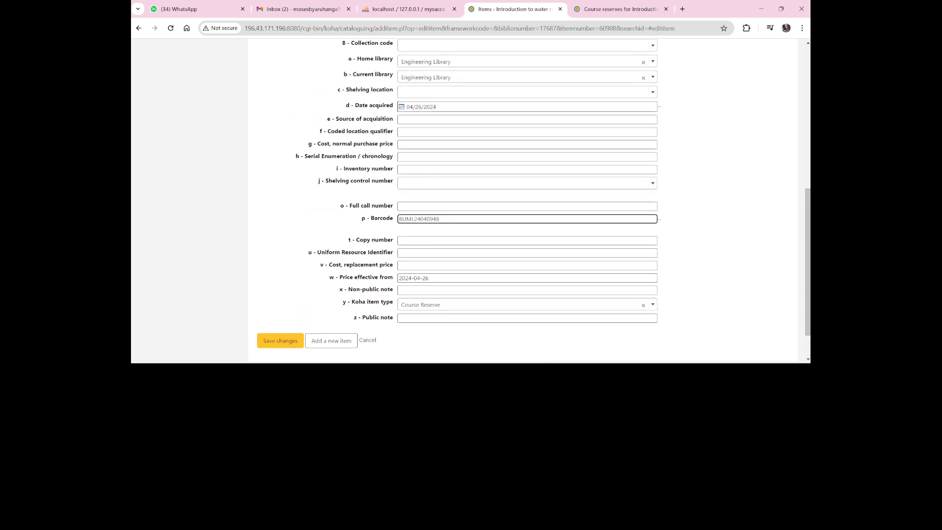
# Check the other item fields, leaving the withdrawn status and source of acquisition empty, and save the changes to the item
pyautogui.scroll(2, 436, 216)
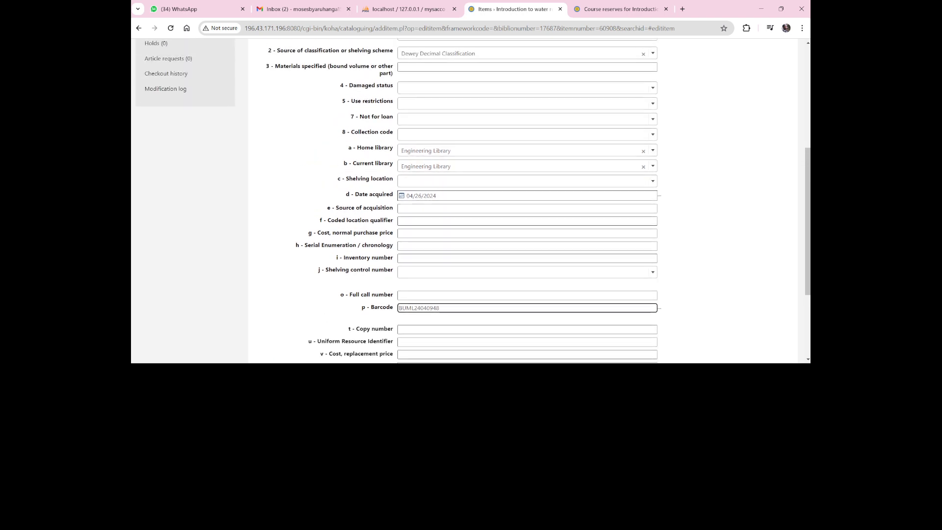
pyautogui.click(436, 208)
pyautogui.scroll(1, 436, 208)
pyautogui.scroll(2, 471, 201)
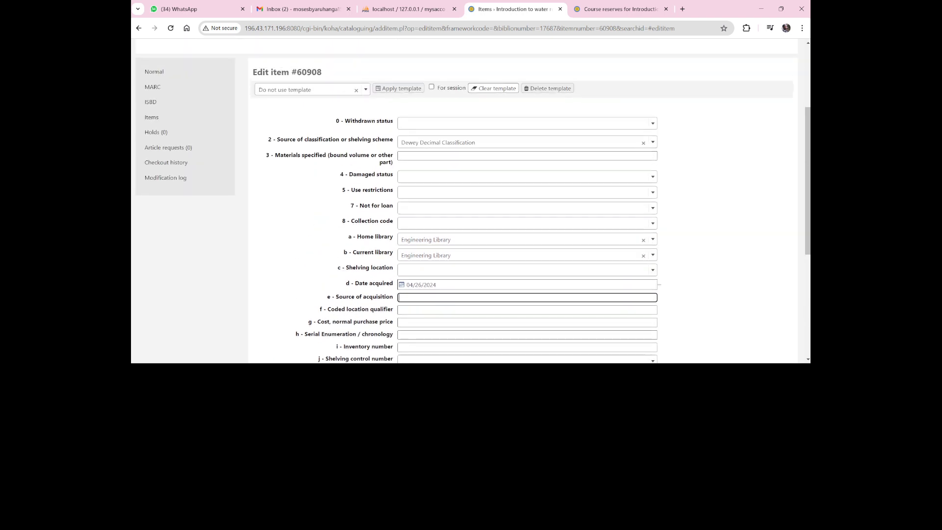
pyautogui.click(527, 123)
pyautogui.press('Escape')
pyautogui.scroll(-1, 471, 201)
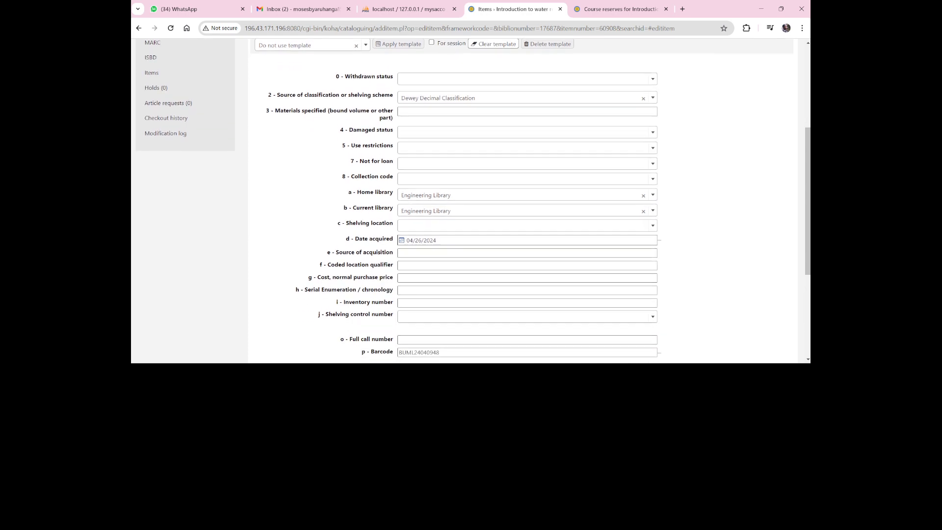
pyautogui.scroll(-4, 471, 201)
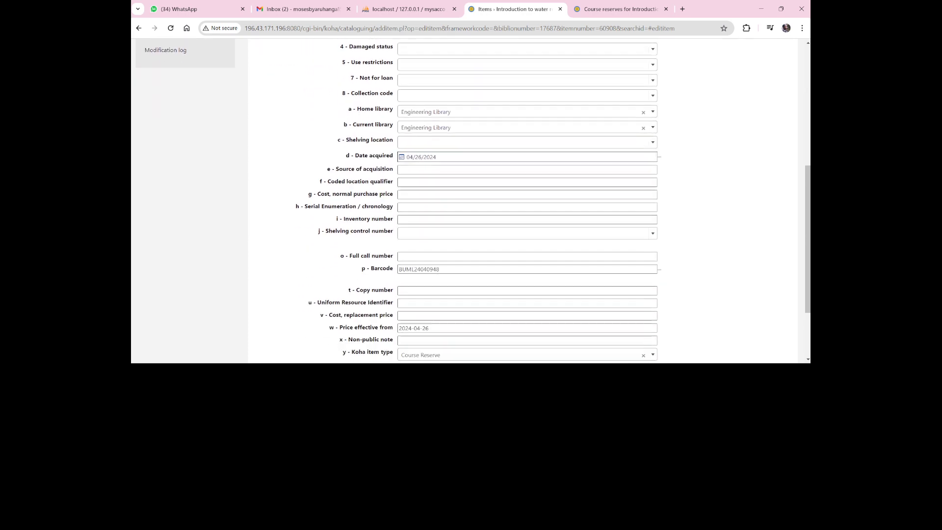
pyautogui.press('Tab')
pyautogui.press('Tab')
pyautogui.press('Tab')
pyautogui.press('Tab')
pyautogui.press('Tab')
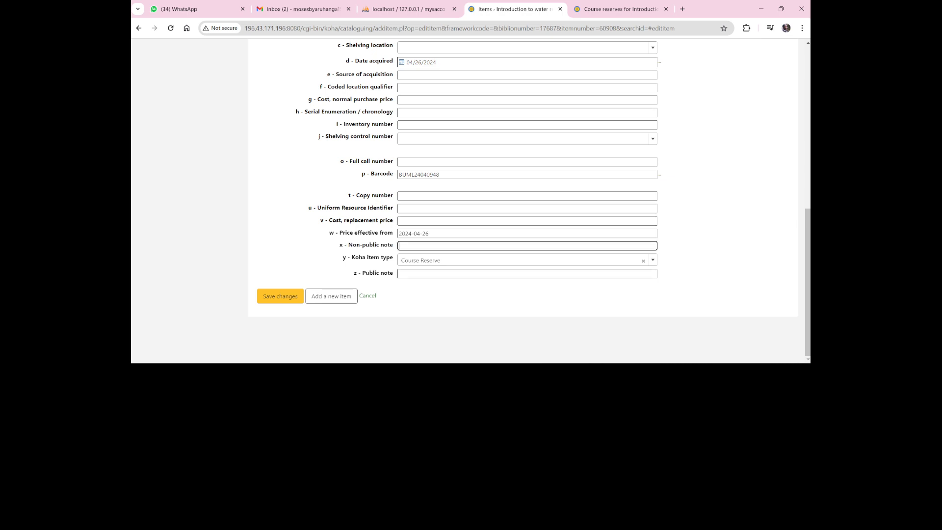
pyautogui.press('Tab')
pyautogui.press('Tab')
pyautogui.press('Return')
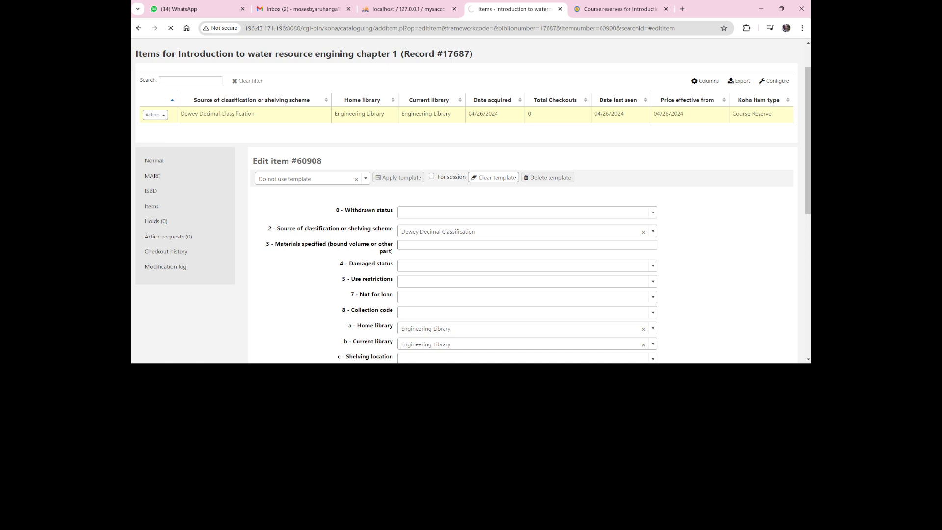
pyautogui.scroll(-6, 466, 201)
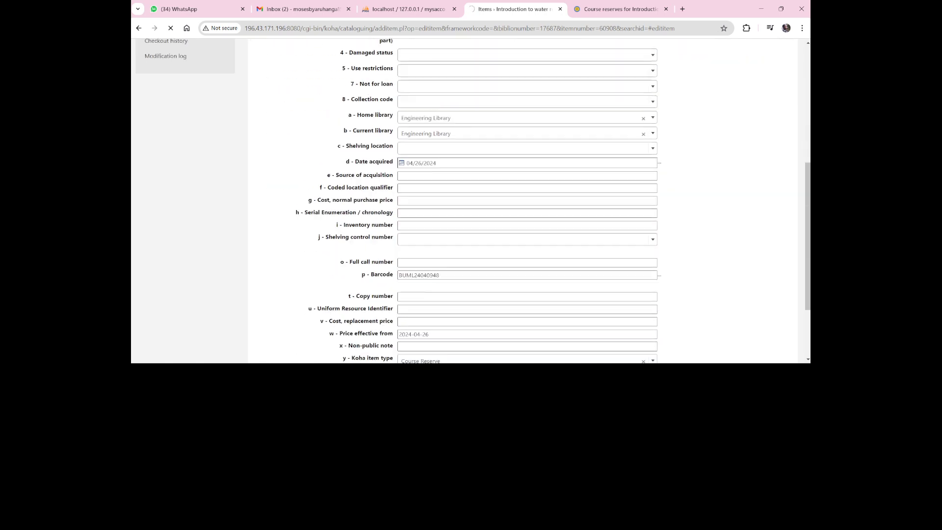
pyautogui.scroll(8, 466, 201)
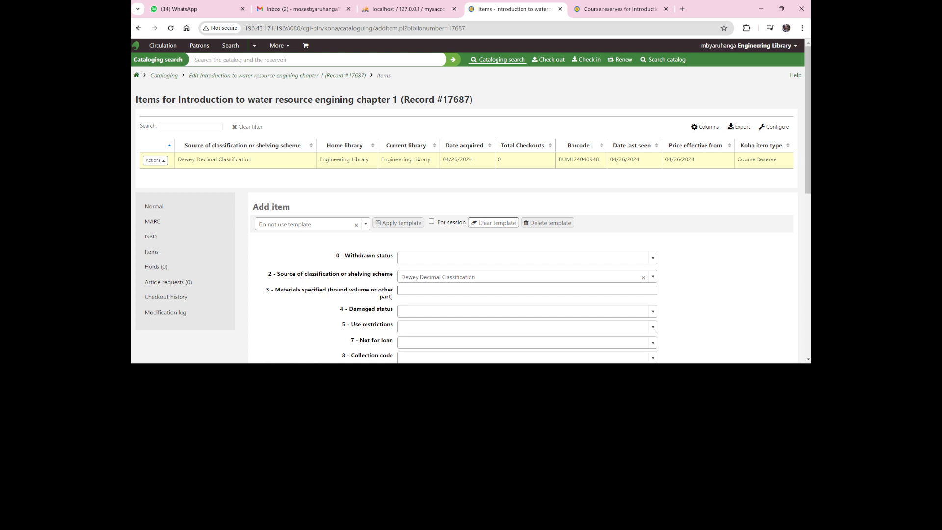
# Select the saved item's barcode text in the items table for copying and go to the course reserves
pyautogui.moveTo(599, 159); pyautogui.dragTo(558, 160)
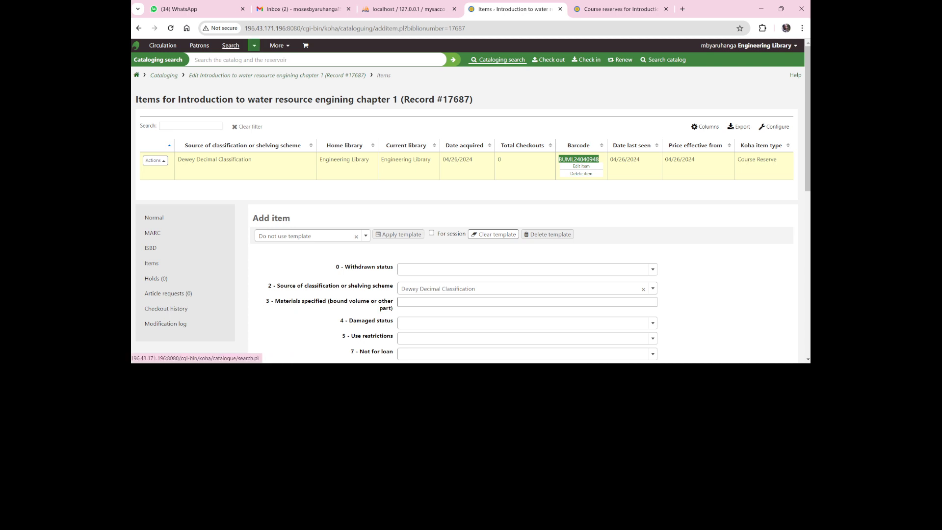
pyautogui.click(278, 45)
pyautogui.click(254, 125)
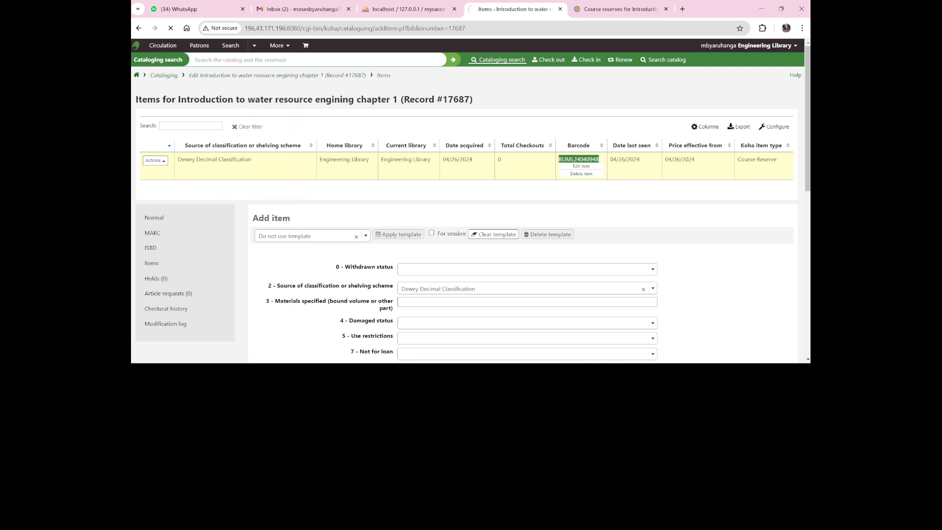
pyautogui.scroll(-2, 254, 125)
pyautogui.scroll(2, 466, 201)
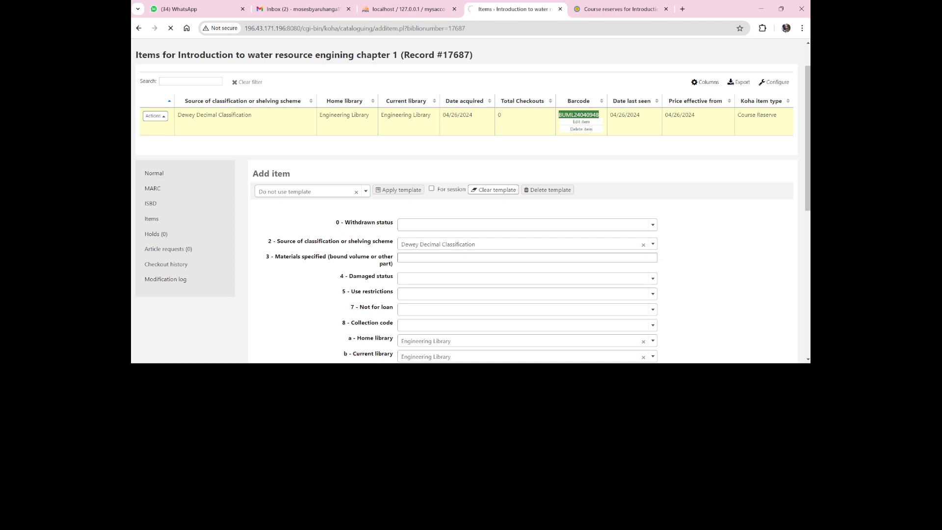
pyautogui.scroll(-2, 471, 201)
pyautogui.scroll(3, 471, 201)
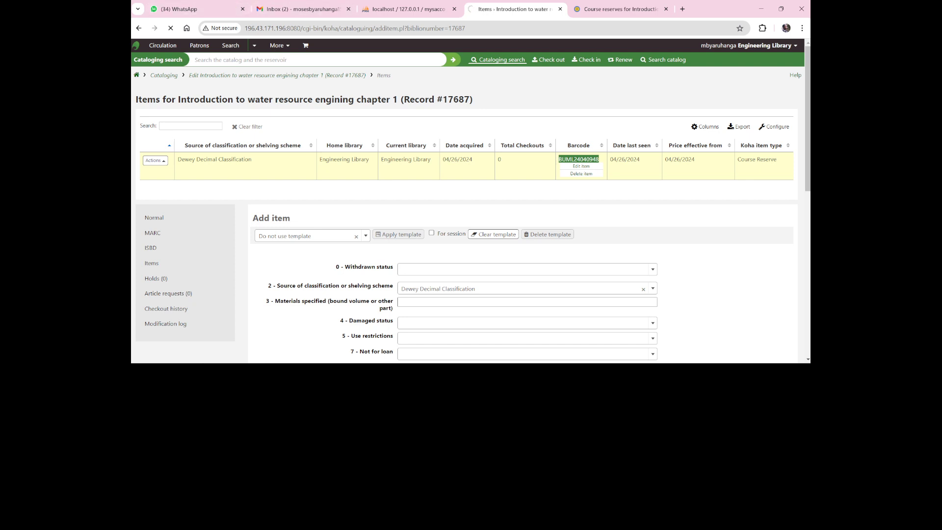
pyautogui.scroll(-2, 471, 201)
pyautogui.scroll(-2, 471, 201)
pyautogui.scroll(3, 471, 201)
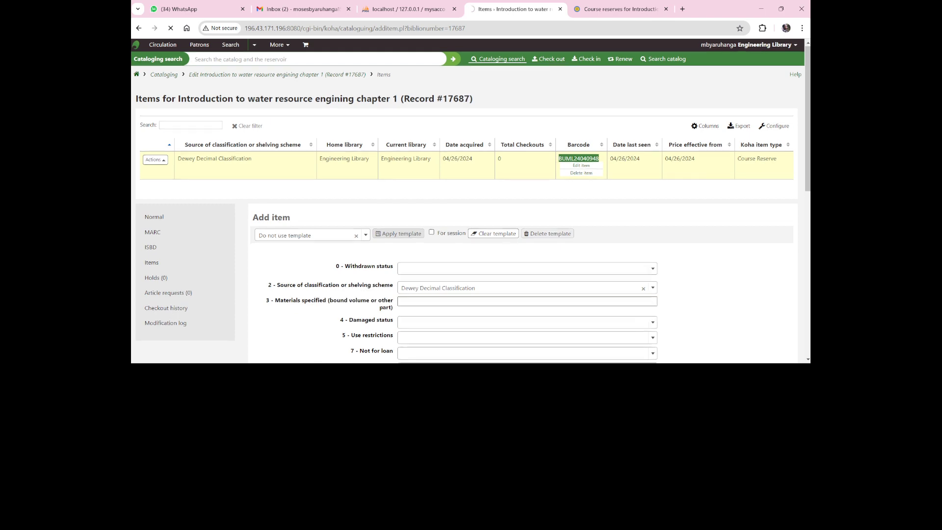
pyautogui.scroll(-2, 471, 202)
pyautogui.scroll(-6, 471, 201)
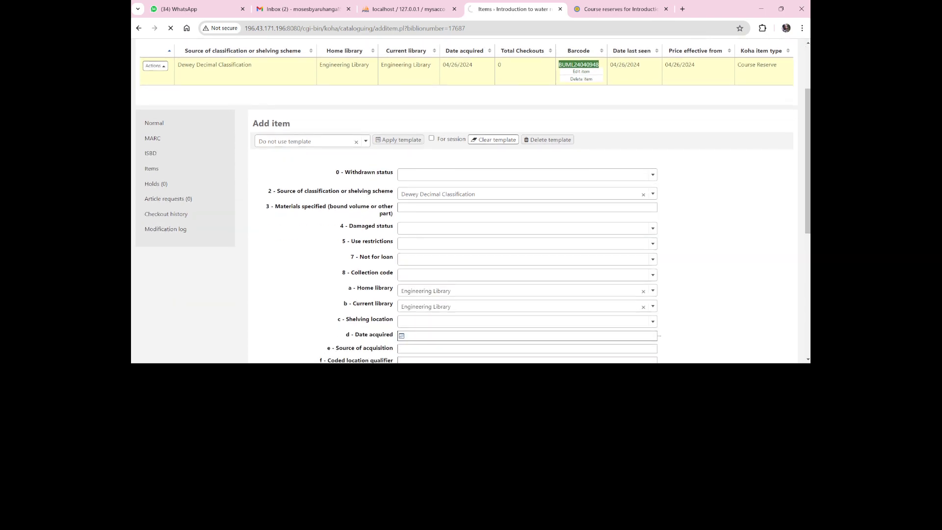
pyautogui.scroll(9, 471, 201)
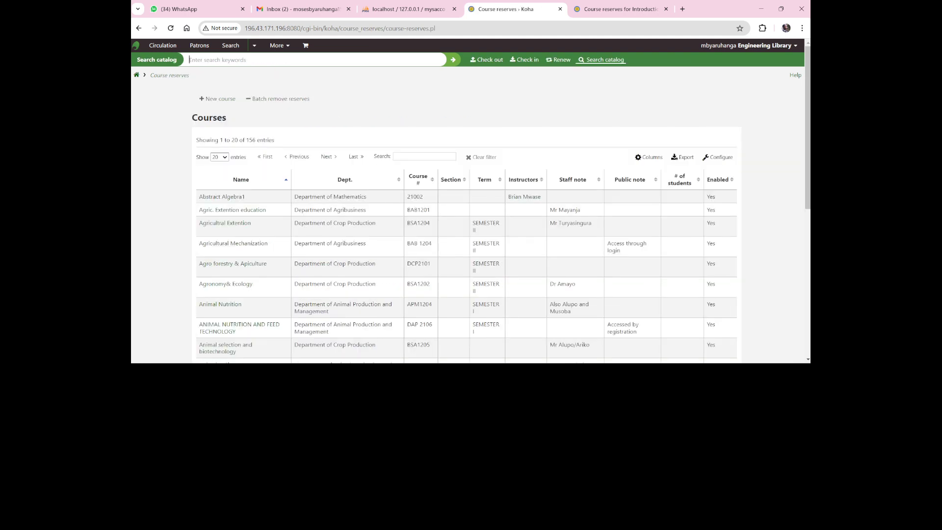
# Filter the courses by "int" and open the details of the Introduction to Water Resource Engineering course
pyautogui.scroll(-1, 466, 221)
pyautogui.scroll(1, 466, 221)
pyautogui.click(424, 157)
pyautogui.write('int')
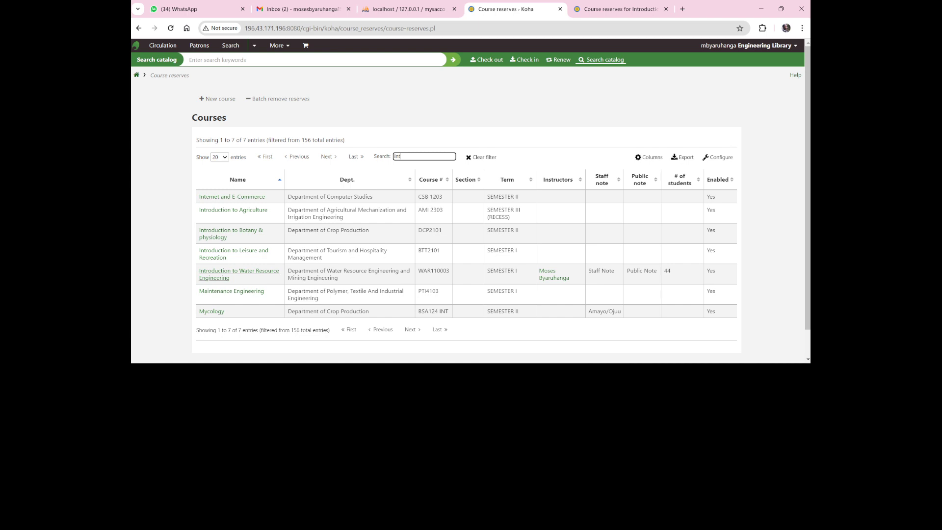
pyautogui.click(239, 271)
pyautogui.scroll(-1, 239, 271)
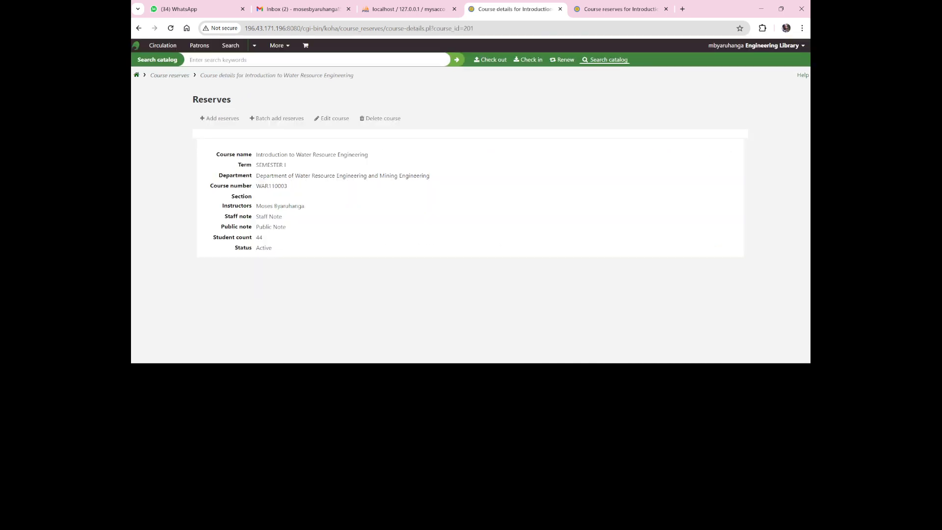
# Start adding a reserve to the course using the item barcode BUML24040948
pyautogui.click(219, 118)
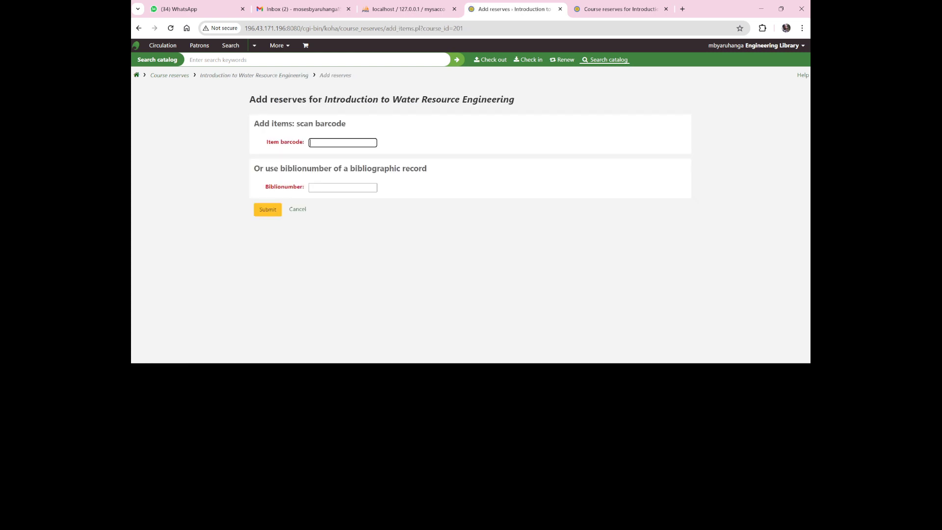
pyautogui.write('BUML24040948')
pyautogui.press('Return')
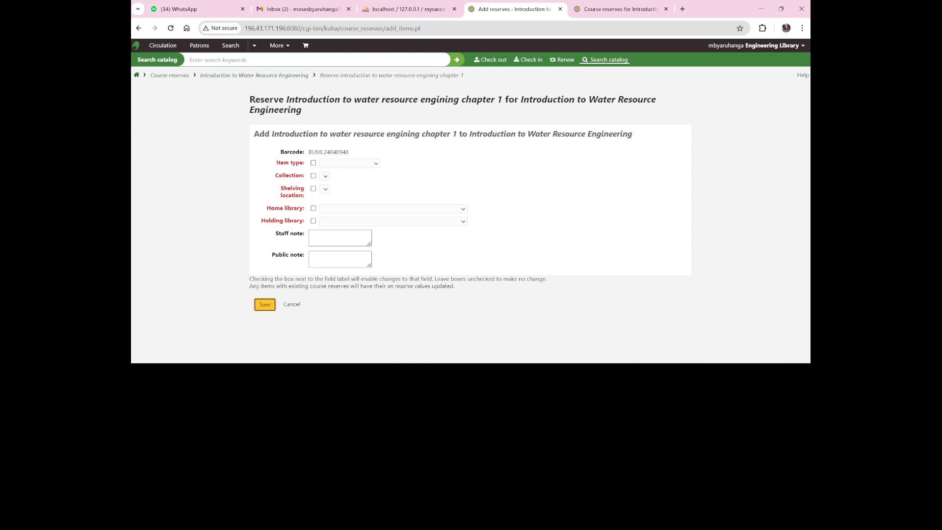
# Enable the item type change for the reserve and set it to Course Reserve
pyautogui.click(313, 163)
pyautogui.click(350, 163)
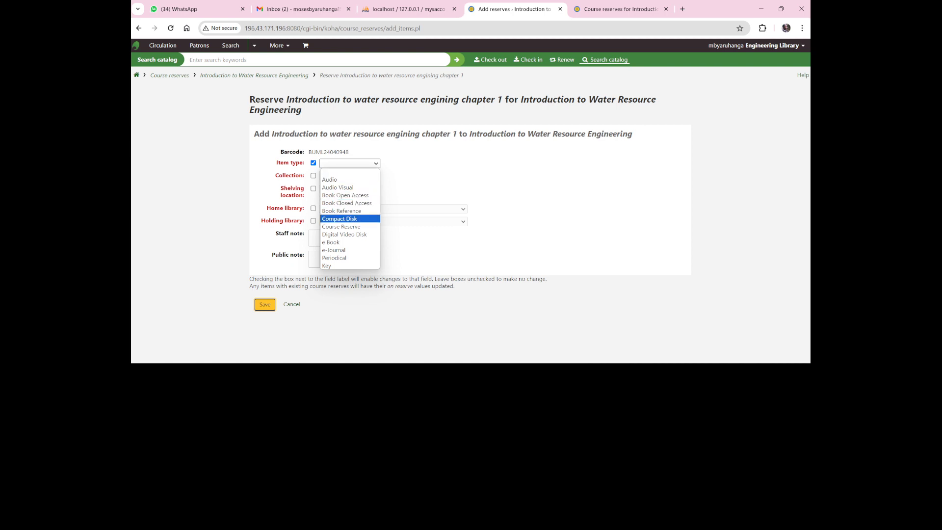
pyautogui.press('Down')
pyautogui.press('Return')
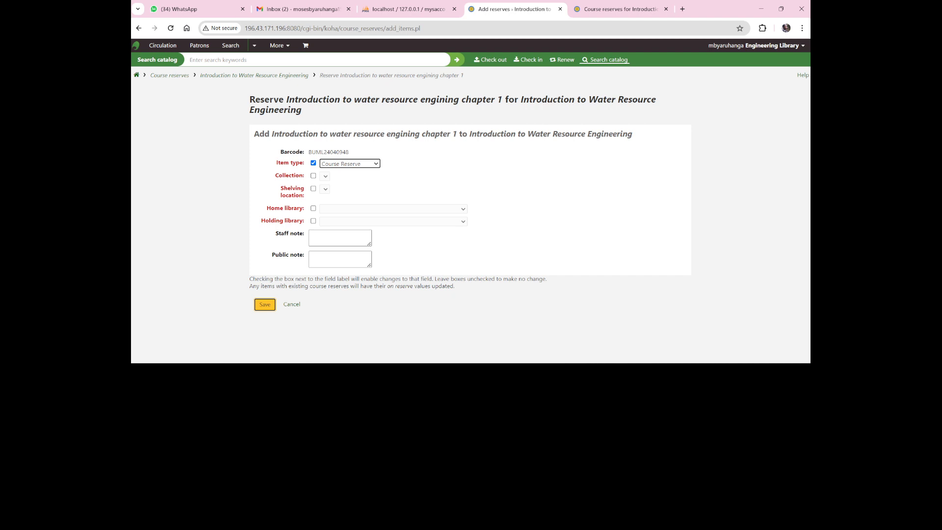
# Enter "Staff" as the staff note and "Public note" as the public note, and save the reserve
pyautogui.click(265, 304)
pyautogui.click(340, 238)
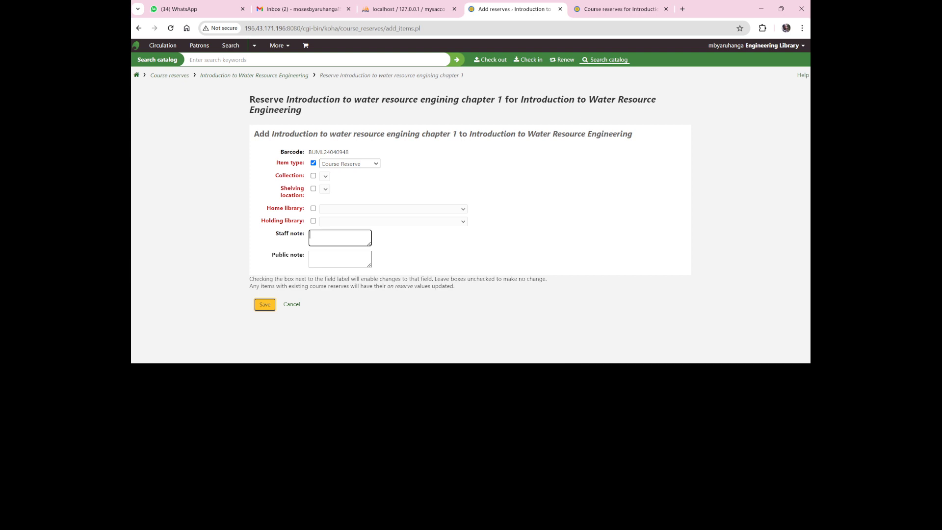
pyautogui.write('Staff')
pyautogui.press('Tab')
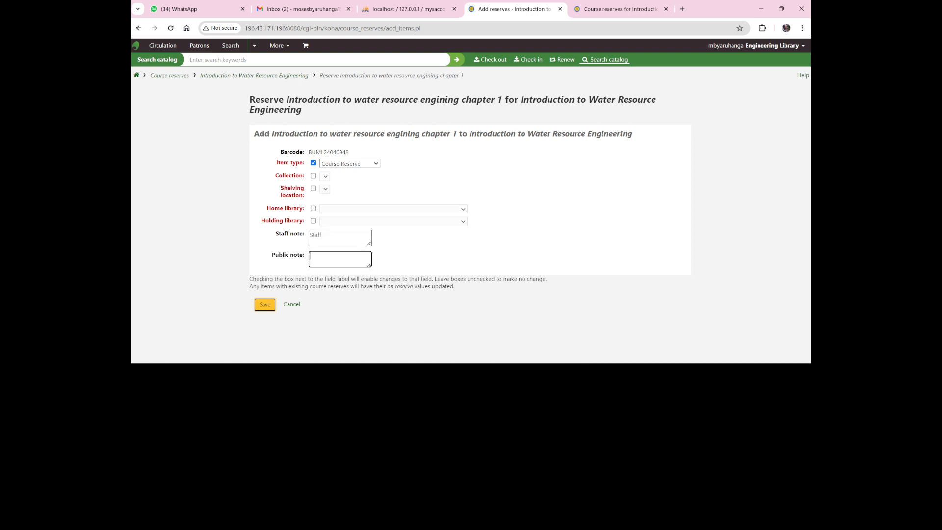
pyautogui.write('Public note')
pyautogui.press('Return')
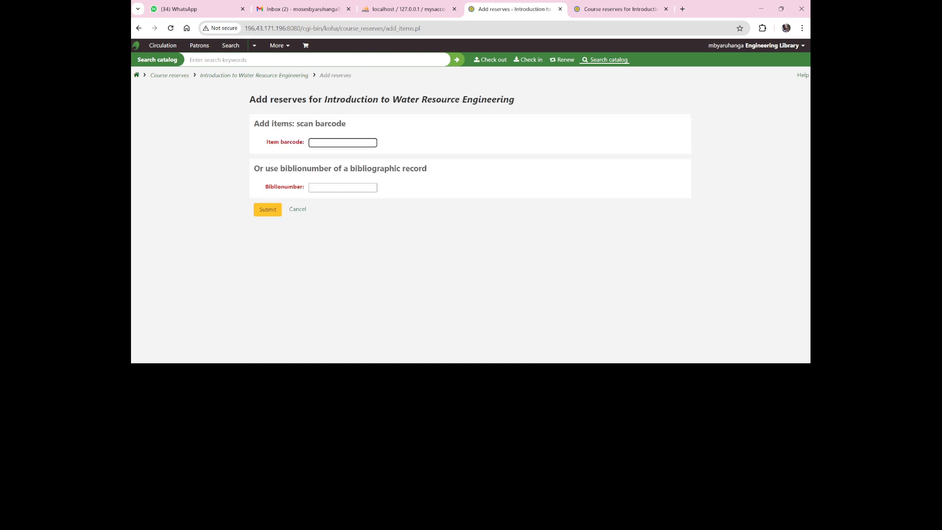
# Return to the Introduction to Water Resource Engineering course details and check the added item in the reserves table
pyautogui.click(254, 76)
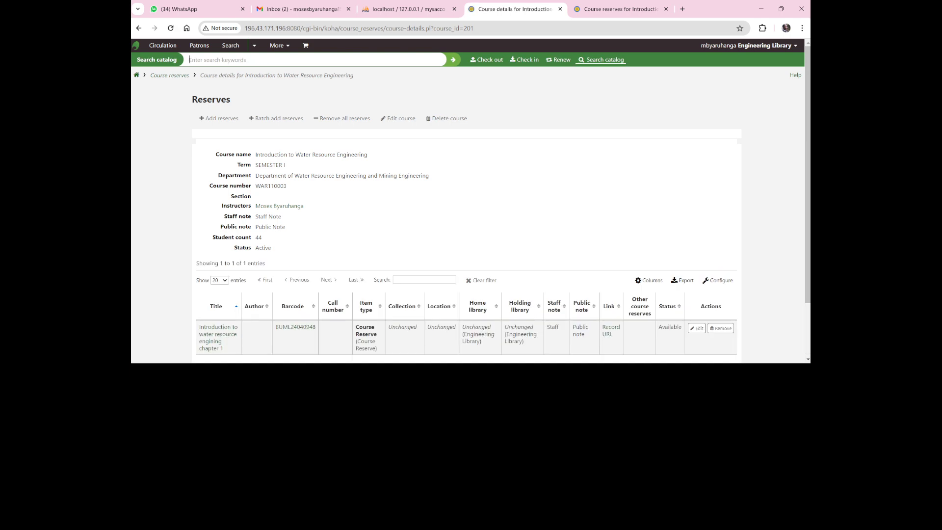
pyautogui.scroll(-2, 470, 201)
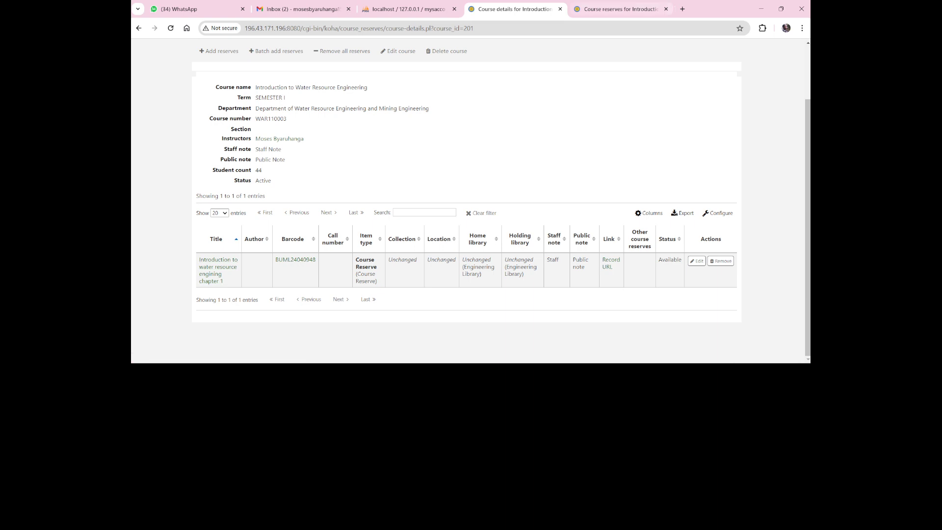
pyautogui.scroll(1, 470, 201)
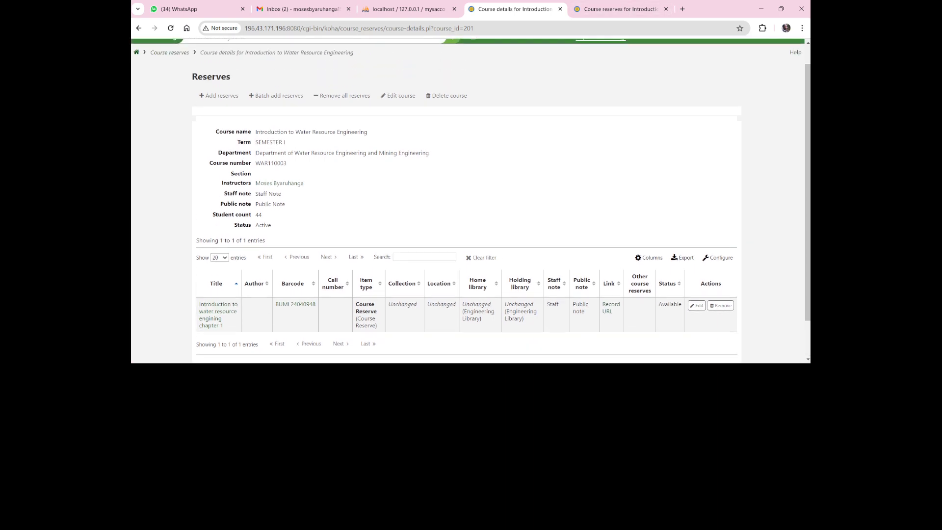
# Switch to the public library catalog's page for the course, reload it and check its list of reserves
pyautogui.hotkey('ctrl', 'Tab')
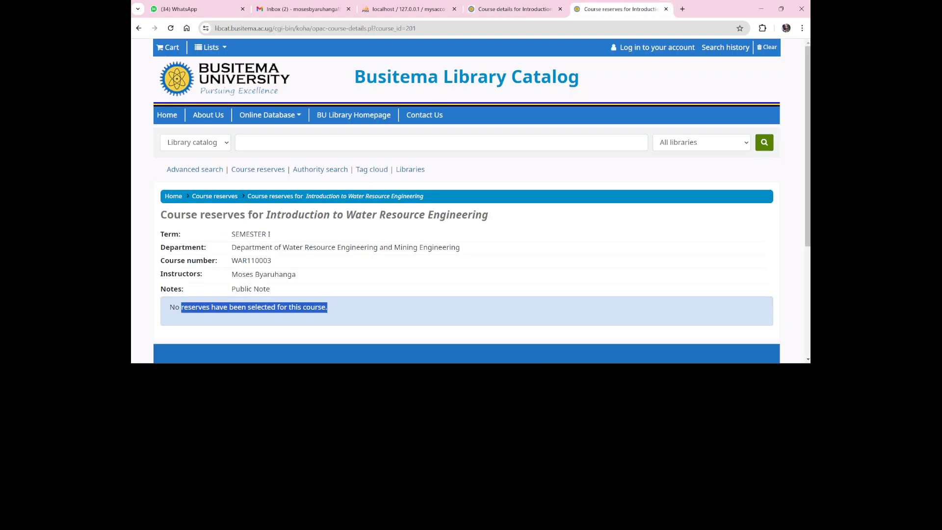
pyautogui.click(170, 29)
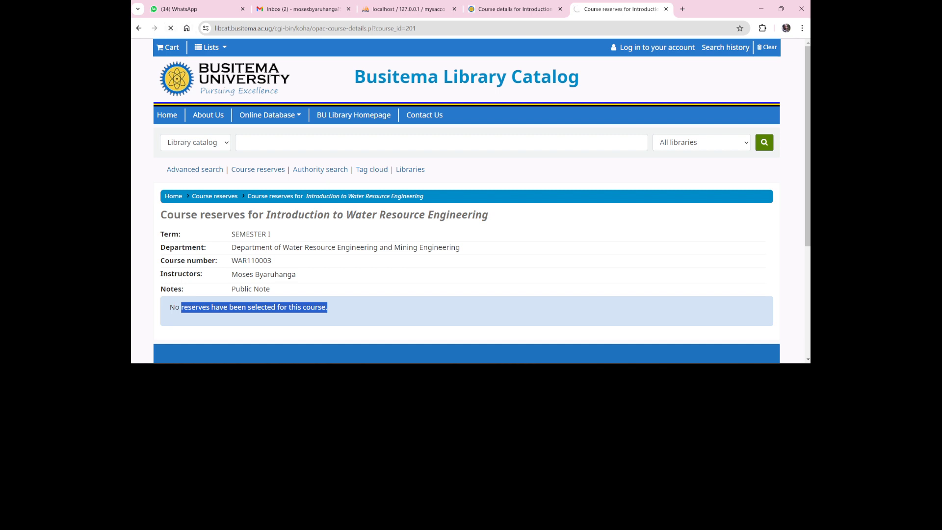
pyautogui.scroll(-3, 466, 221)
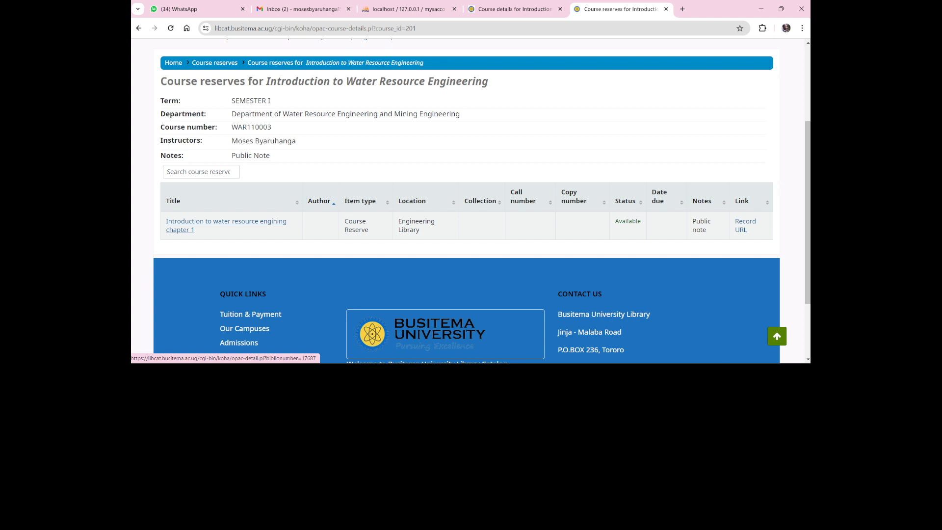
pyautogui.scroll(1, 225, 226)
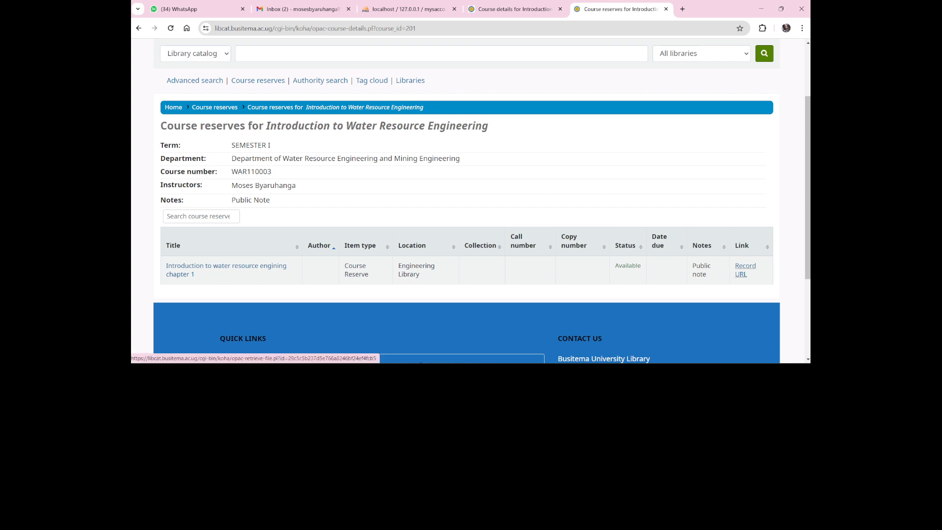
# Open the reserve's record URL, select all text in the linked PDF and return to the public course reserves page
pyautogui.click(745, 270)
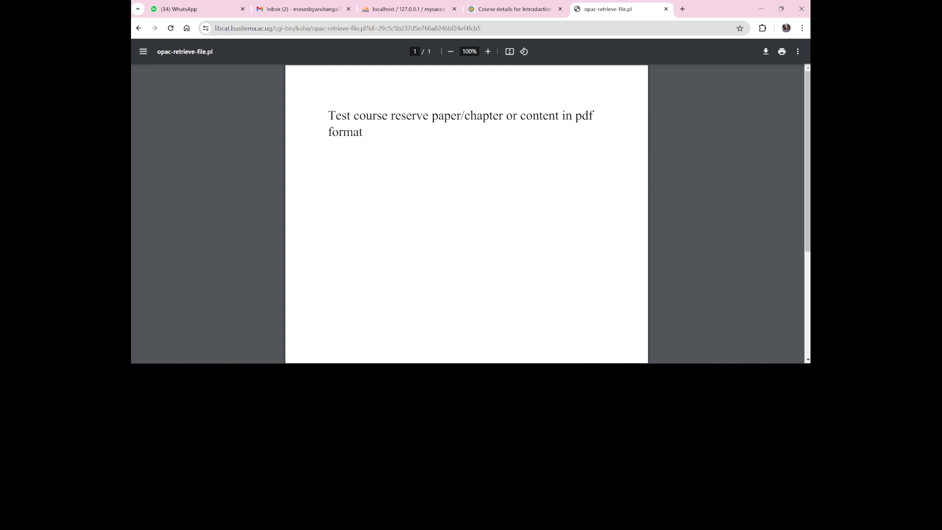
pyautogui.hotkey('ctrl', 'a')
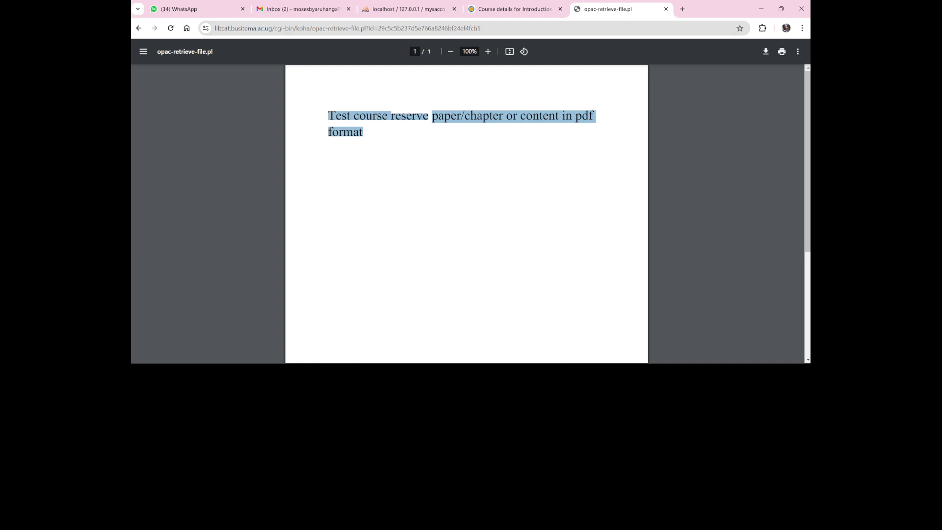
pyautogui.hotkey('alt', 'Left')
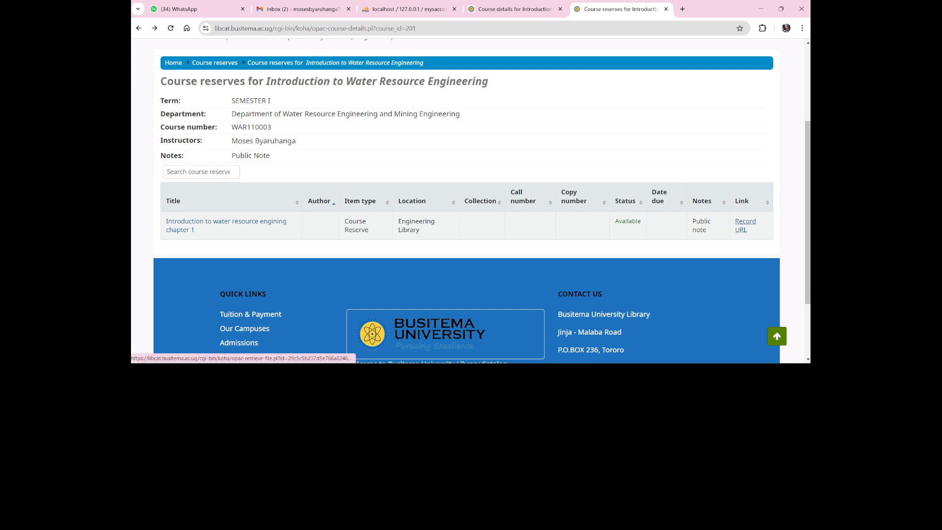
# Open the record page of "Introduction to water resource engining chapter 1" from the reserves list and read the page that loads
pyautogui.scroll(1, 471, 197)
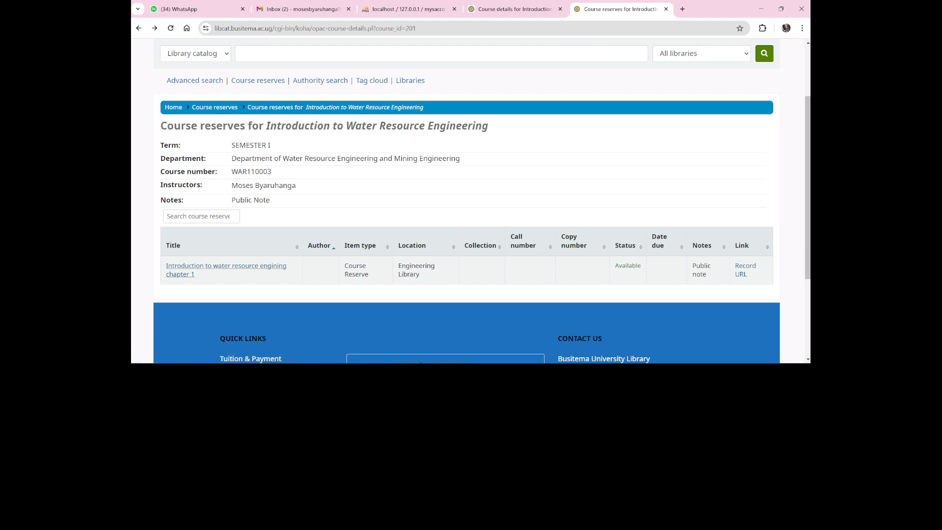
pyautogui.click(225, 265)
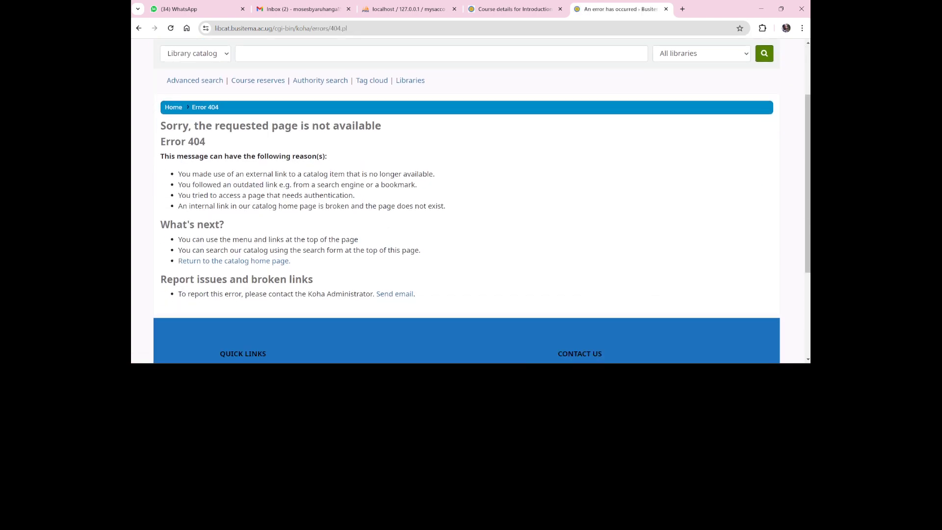
pyautogui.moveTo(206, 143); pyautogui.dragTo(160, 126)
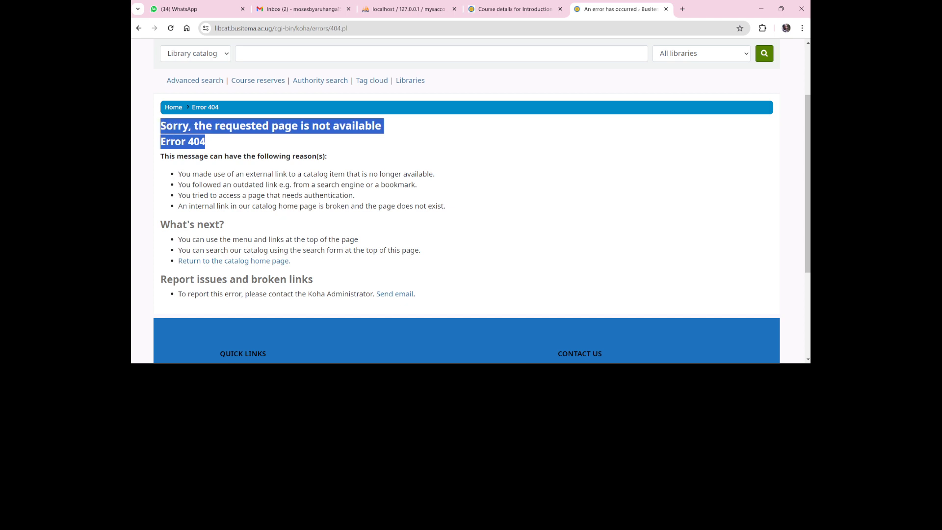
pyautogui.scroll(1, 231, 262)
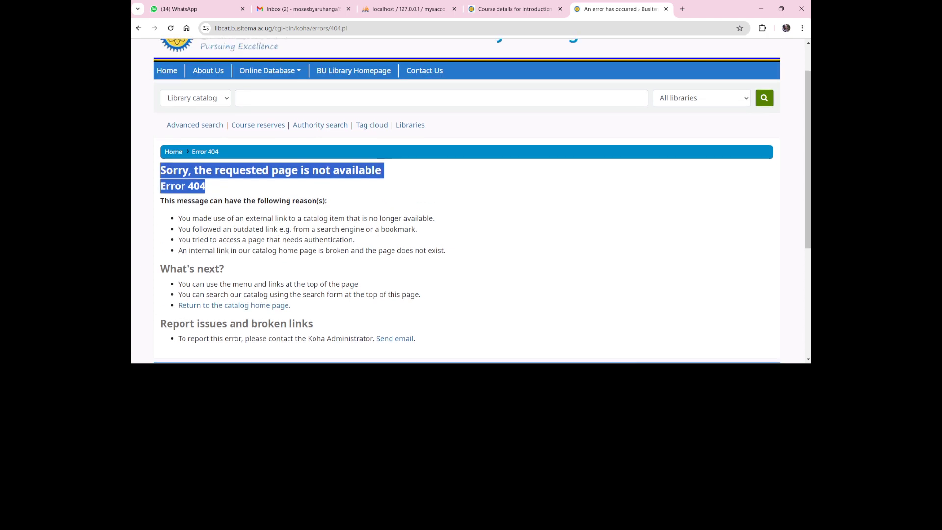
pyautogui.click(231, 262)
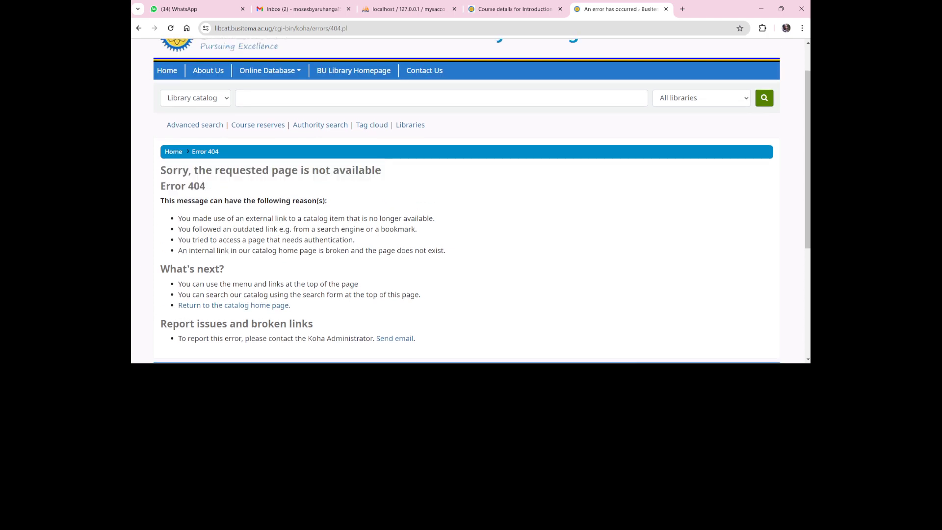
pyautogui.scroll(-1, 482, 200)
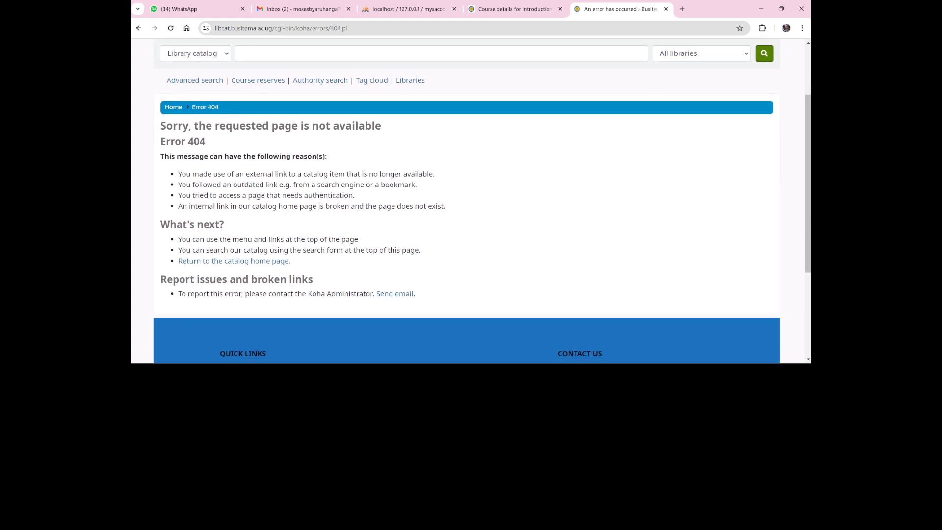
pyautogui.scroll(1, 482, 200)
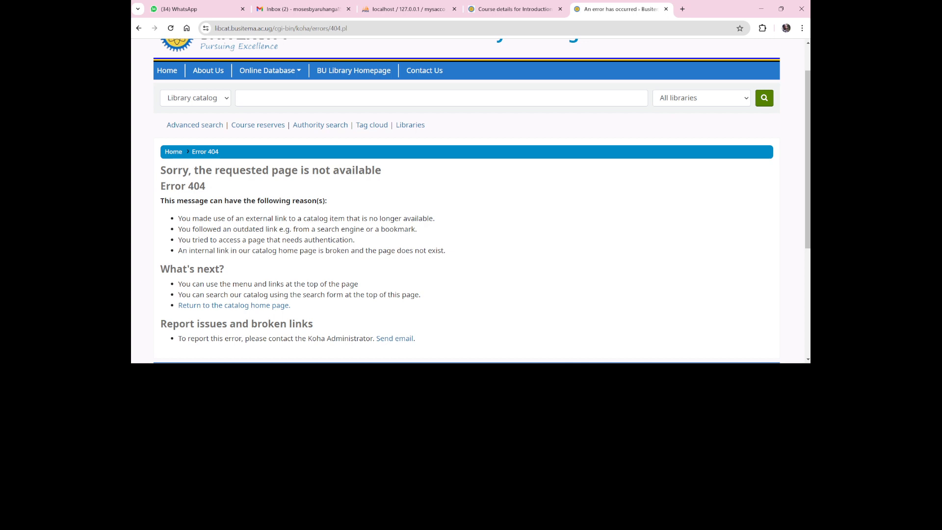
pyautogui.scroll(1, 482, 200)
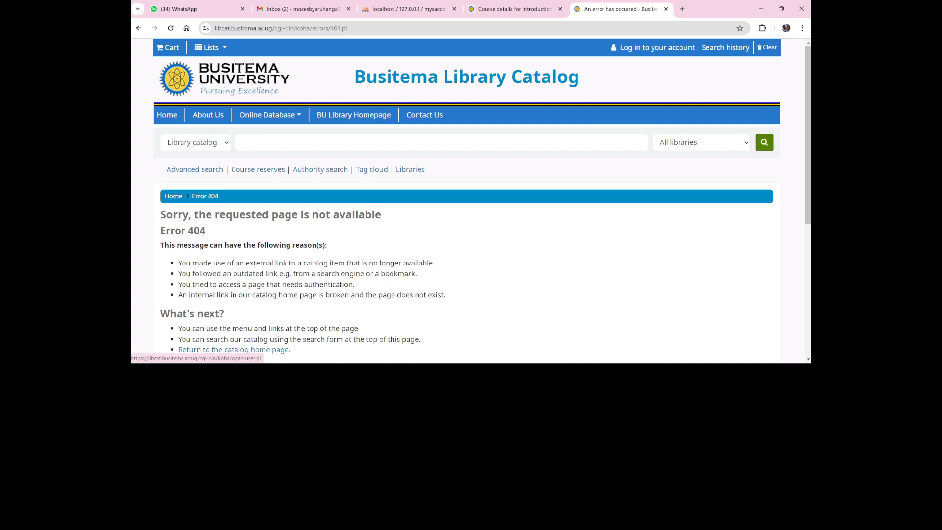
pyautogui.click(656, 47)
pyautogui.click(466, 172)
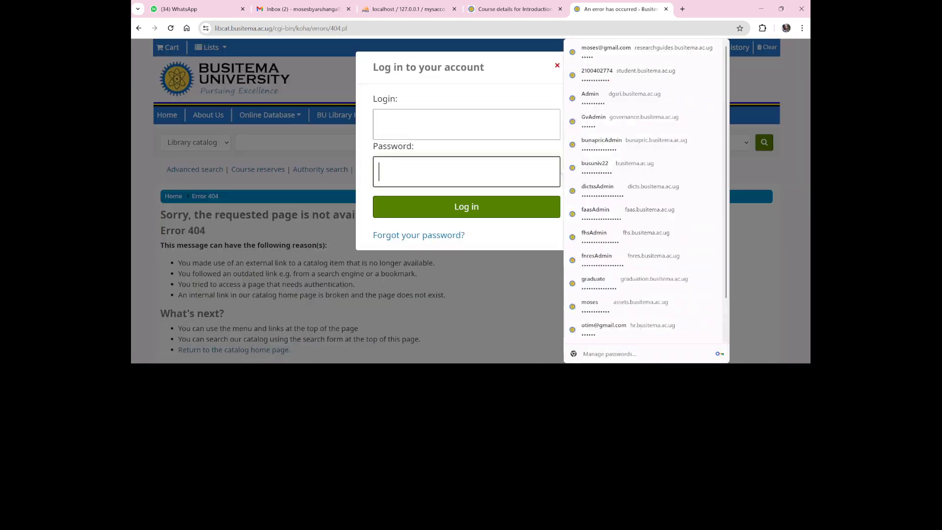
pyautogui.click(515, 235)
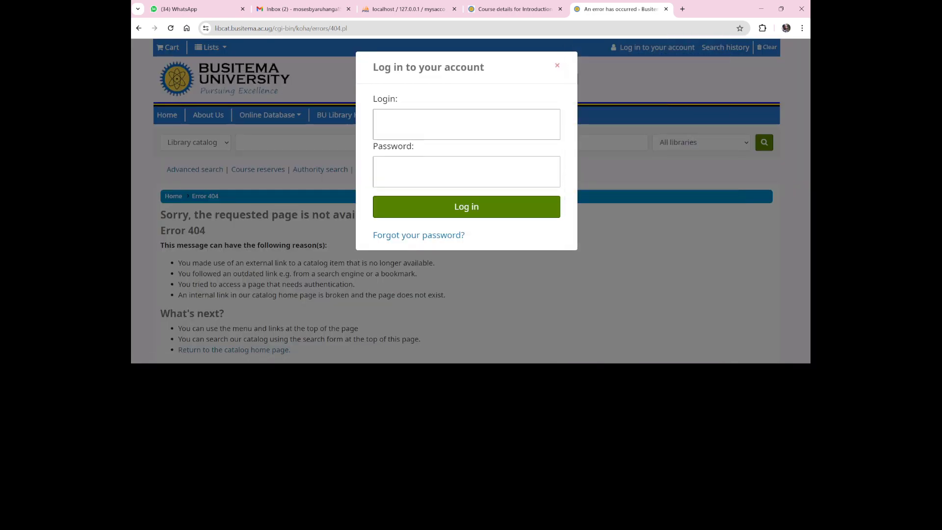
pyautogui.click(557, 65)
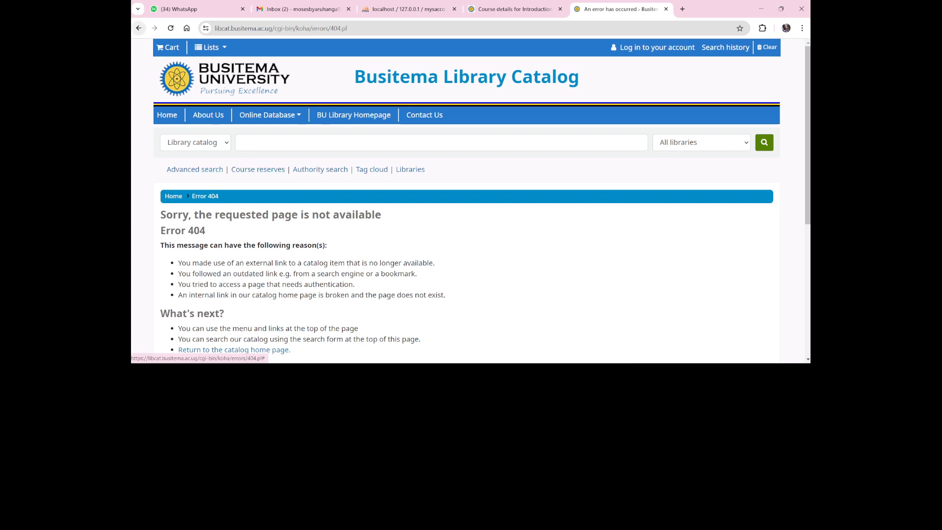
# Go back to the public course reserves page for Introduction to Water Resource Engineering and review its reserves table
pyautogui.click(138, 28)
pyautogui.scroll(2, 467, 201)
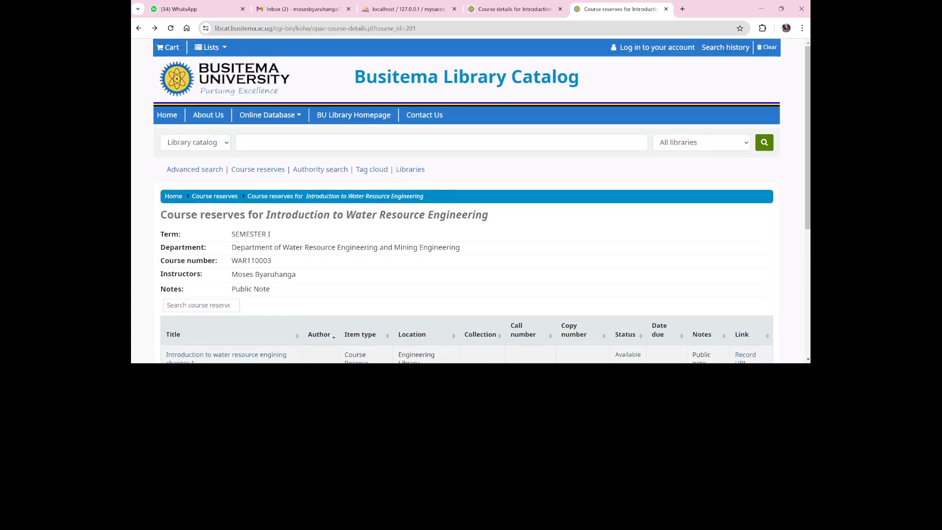
pyautogui.scroll(-1, 467, 201)
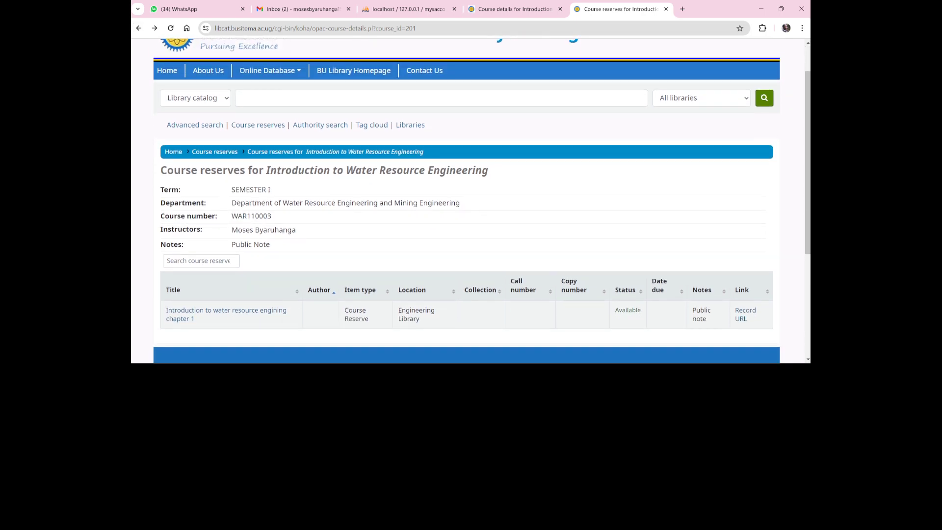
pyautogui.scroll(1, 471, 201)
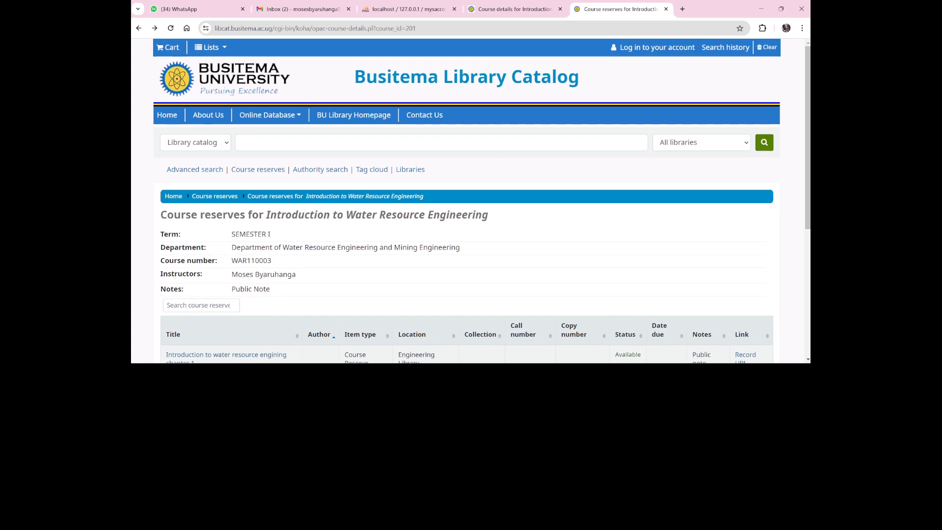
pyautogui.click(458, 372)
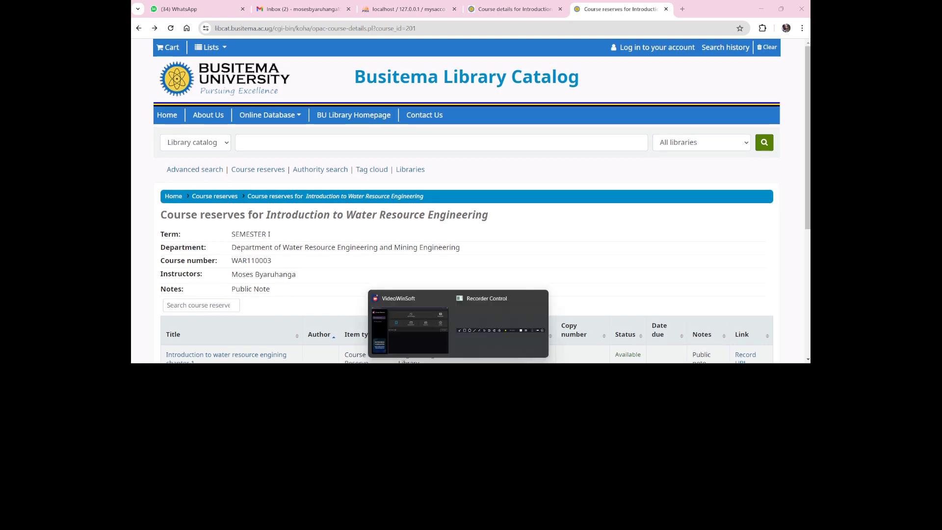